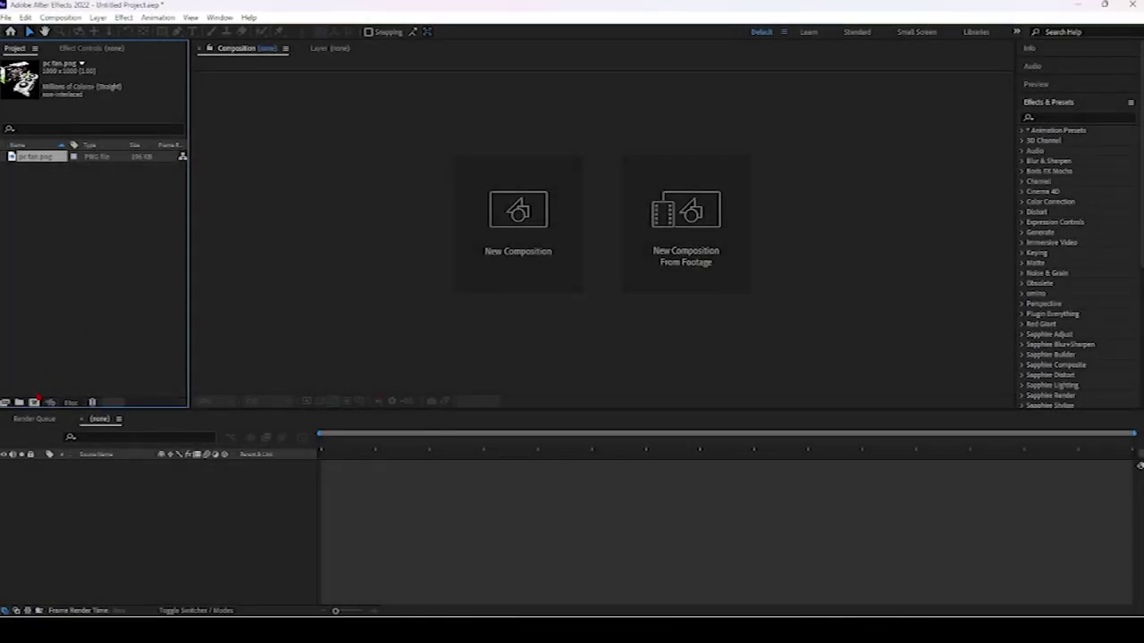
- Create a new composition named mein
{"action": "left_click", "coordinate": [33, 403]}
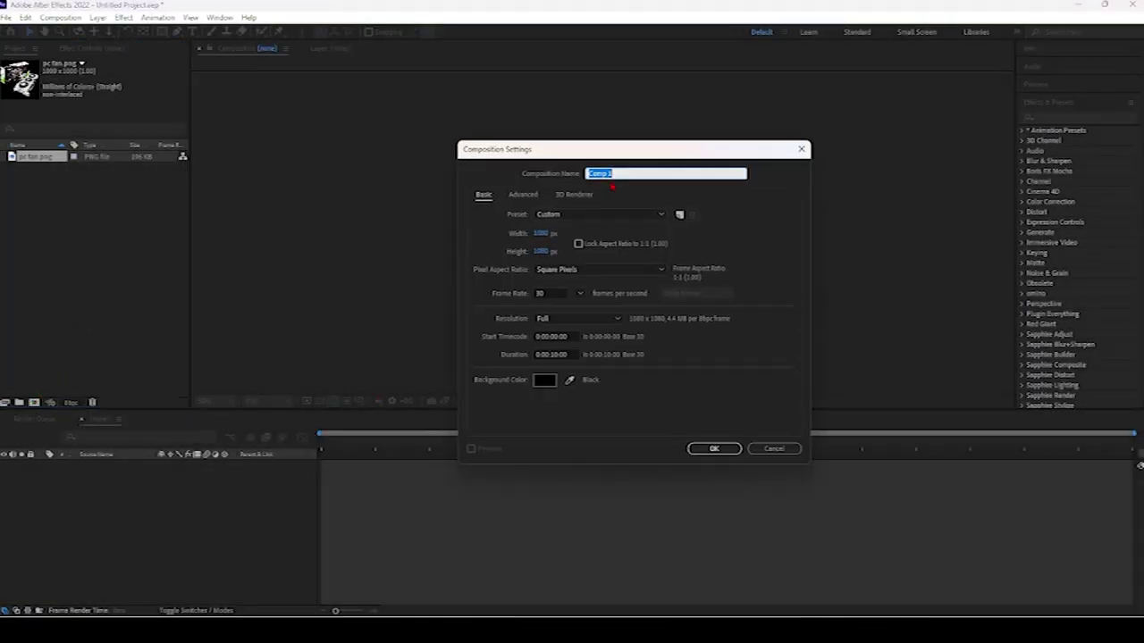
{"action": "key", "text": "BackSpace"}
{"action": "key", "text": "Return"}
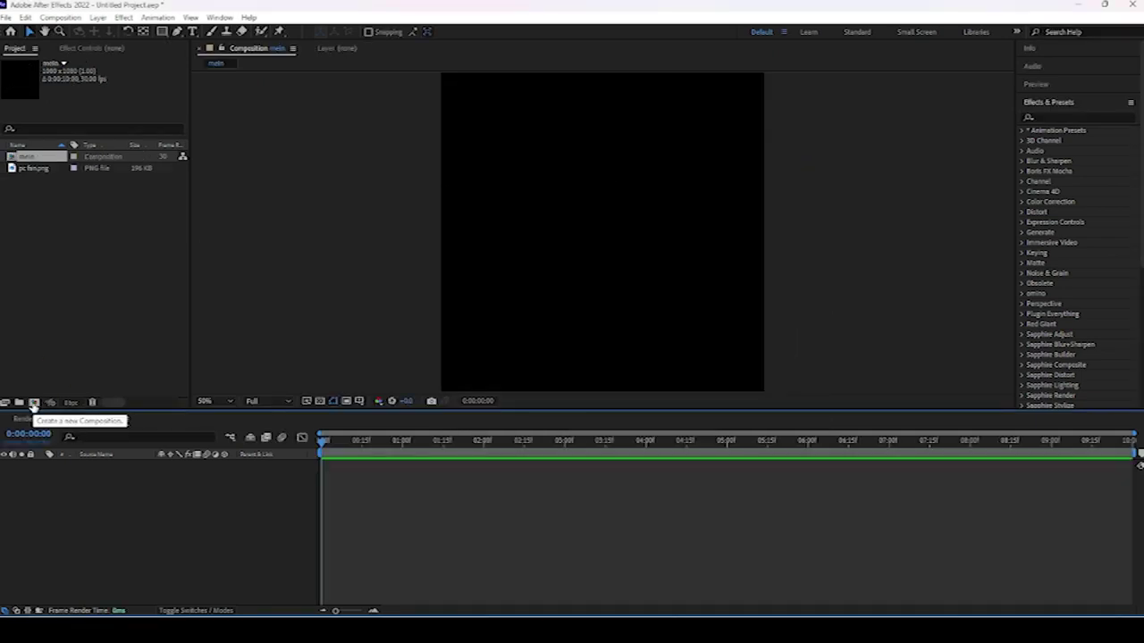
- Leave the project colour settings unchanged and add pc fan.png as a layer in mein
{"action": "left_click", "coordinate": [71, 402]}
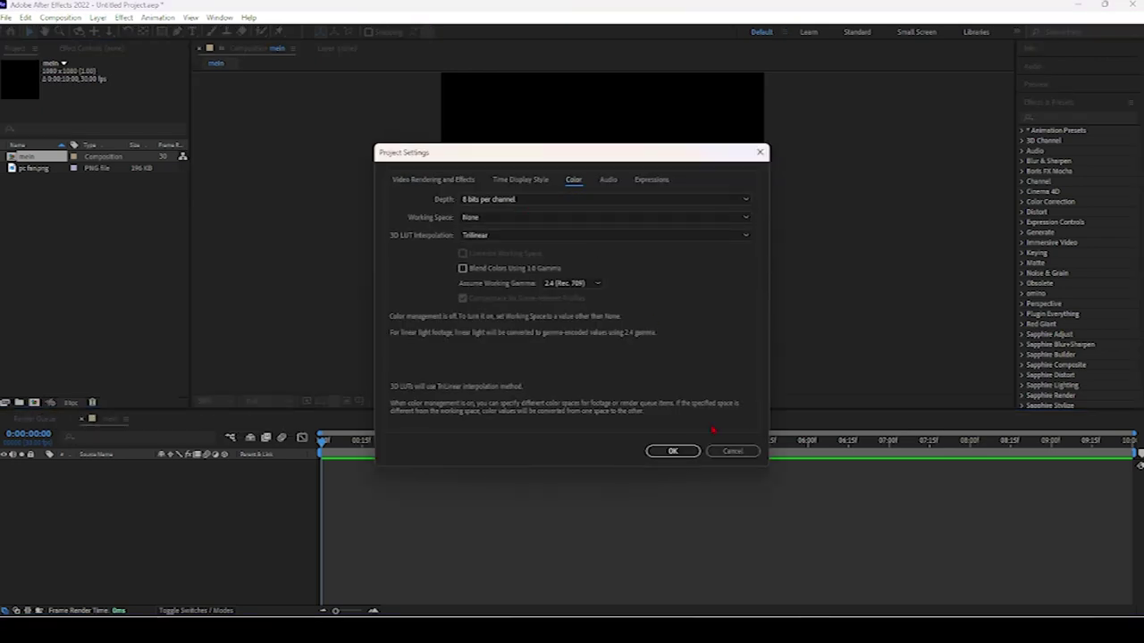
{"action": "left_click", "coordinate": [672, 451]}
{"action": "left_click", "coordinate": [214, 528]}
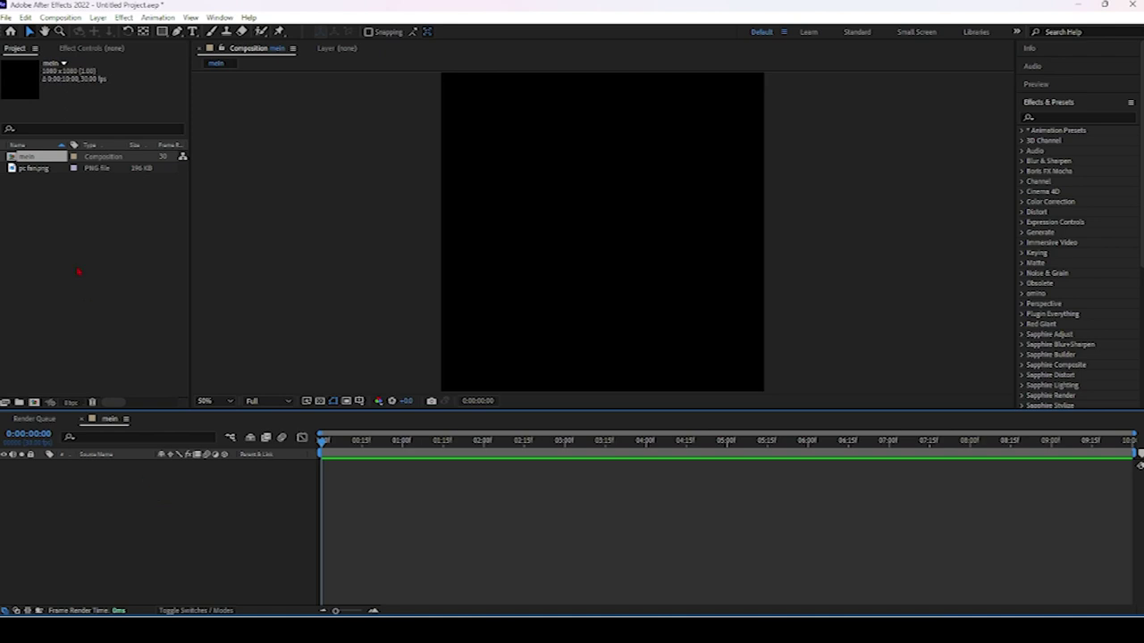
{"action": "left_click_drag", "start_coordinate": [39, 169], "coordinate": [115, 502]}
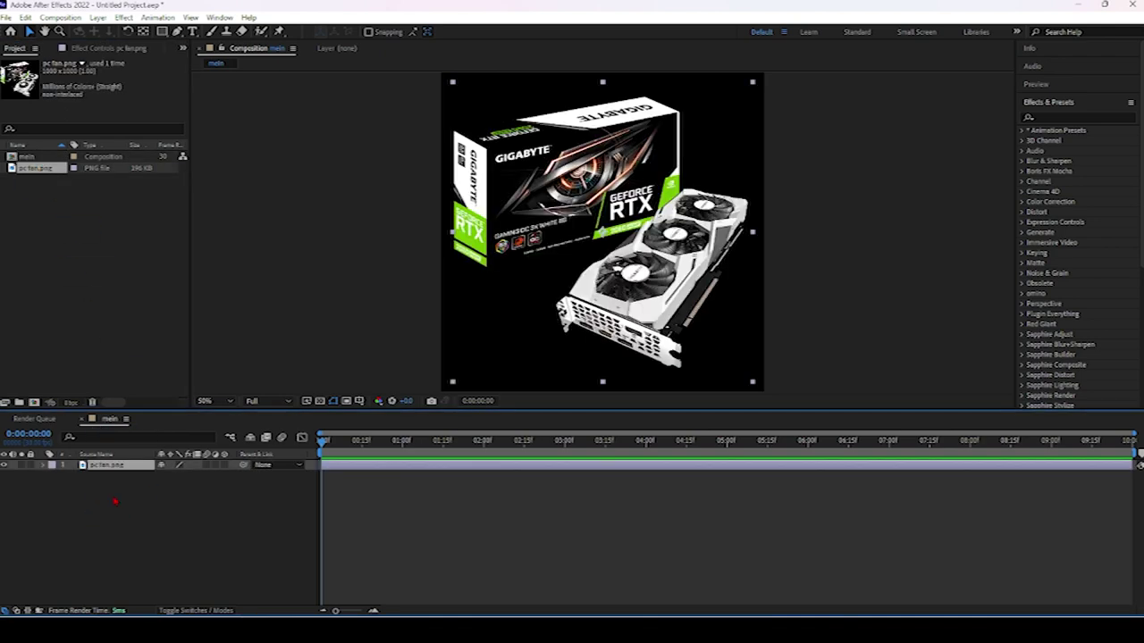
- Create a black solid layer named line above pc fan.png
{"action": "left_click_drag", "start_coordinate": [162, 32], "coordinate": [181, 57]}
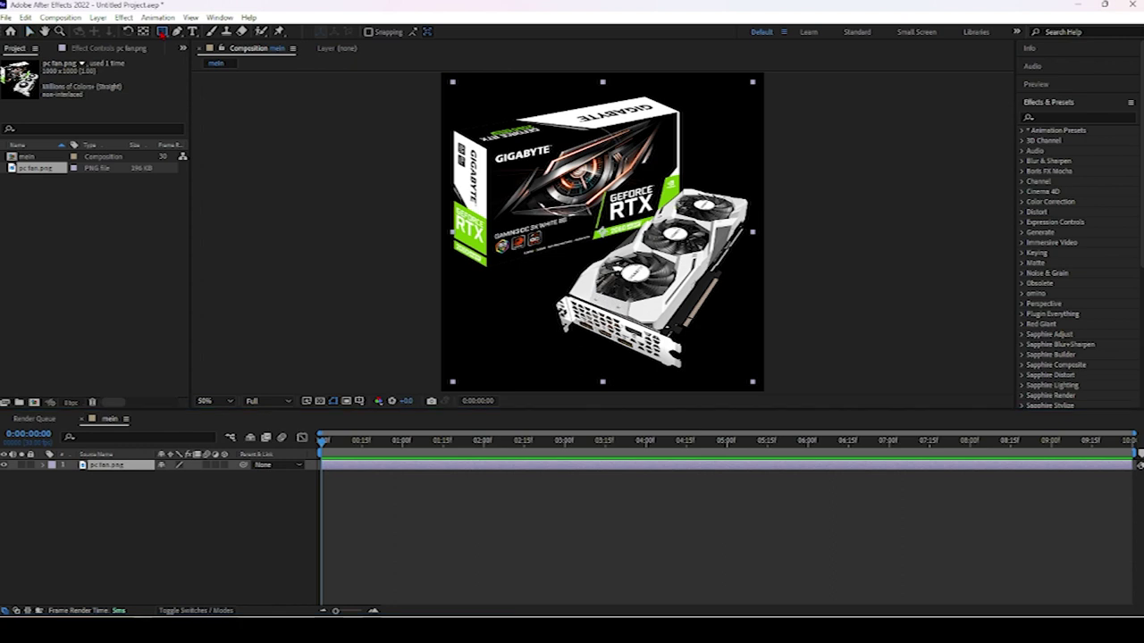
{"action": "right_click", "coordinate": [252, 359]}
{"action": "mouse_move", "coordinate": [281, 366]}
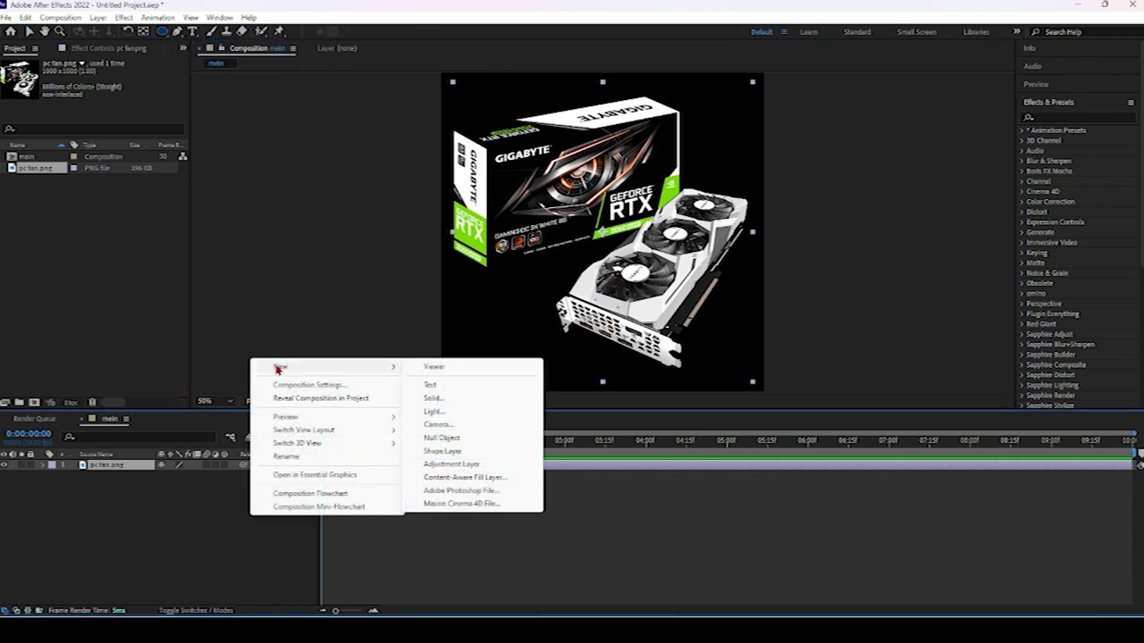
{"action": "left_click", "coordinate": [456, 404]}
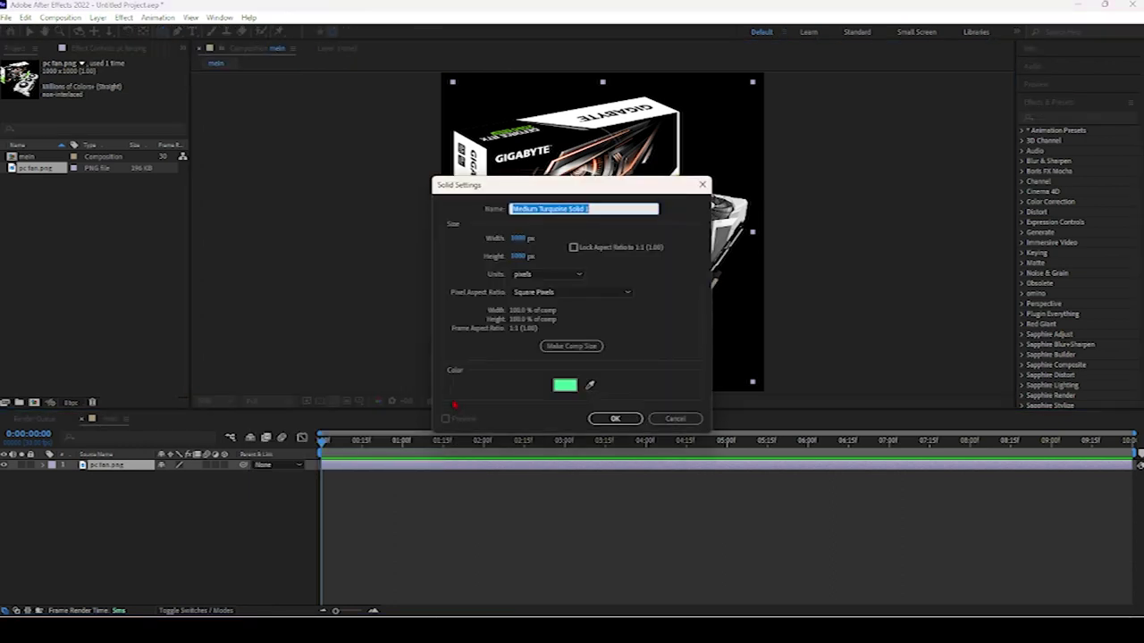
{"action": "key", "text": "BackSpace"}
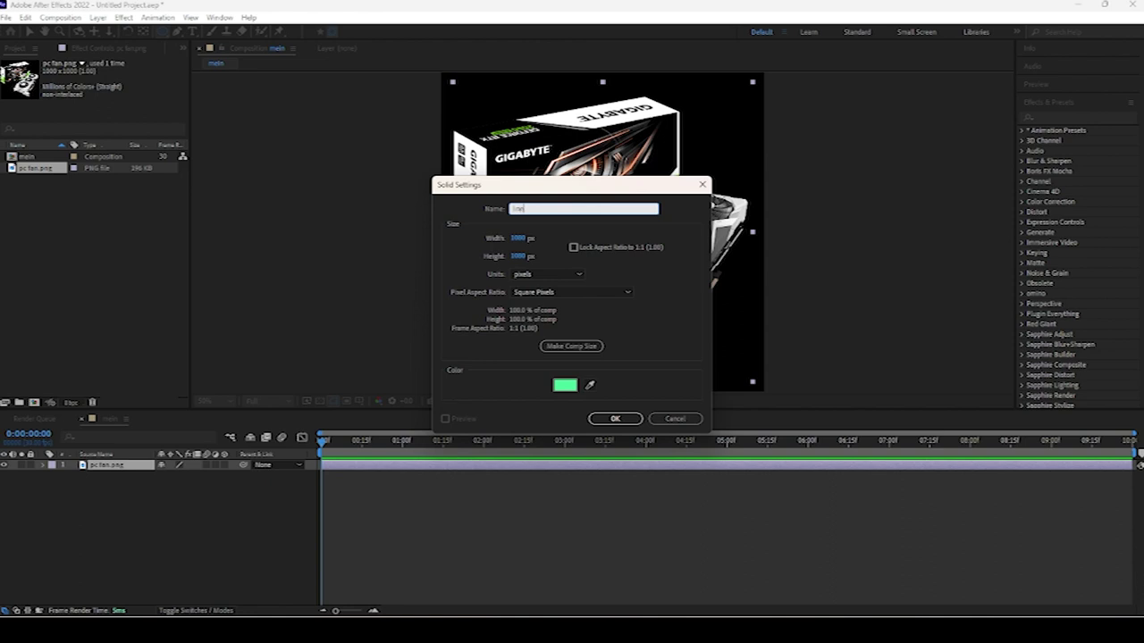
{"action": "left_click", "coordinate": [572, 390]}
{"action": "left_click_drag", "start_coordinate": [164, 531], "coordinate": [184, 555]}
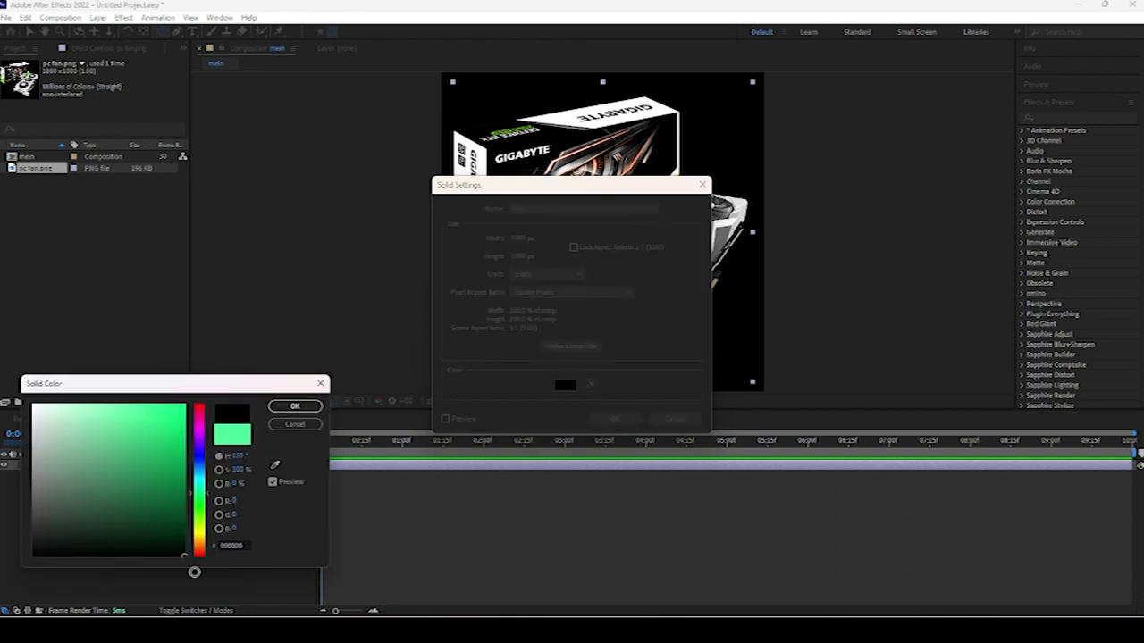
{"action": "left_click", "coordinate": [295, 407]}
{"action": "left_click", "coordinate": [613, 419]}
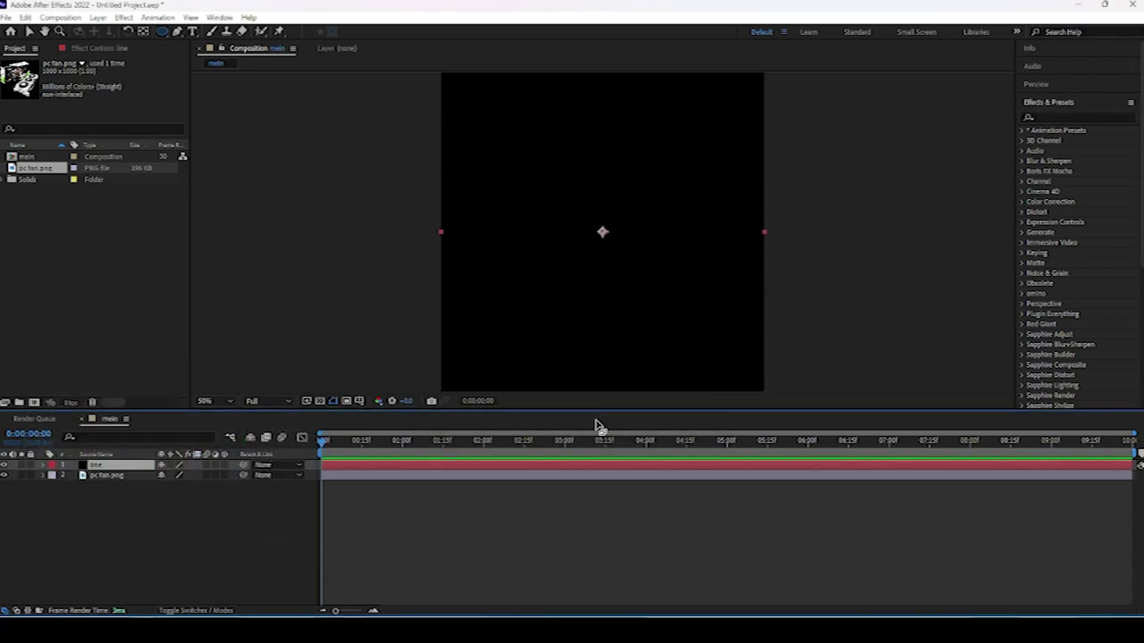
- Apply the omino snake effect to the line solid and enable clear background so the GPU shows through
{"action": "left_click", "coordinate": [1058, 116]}
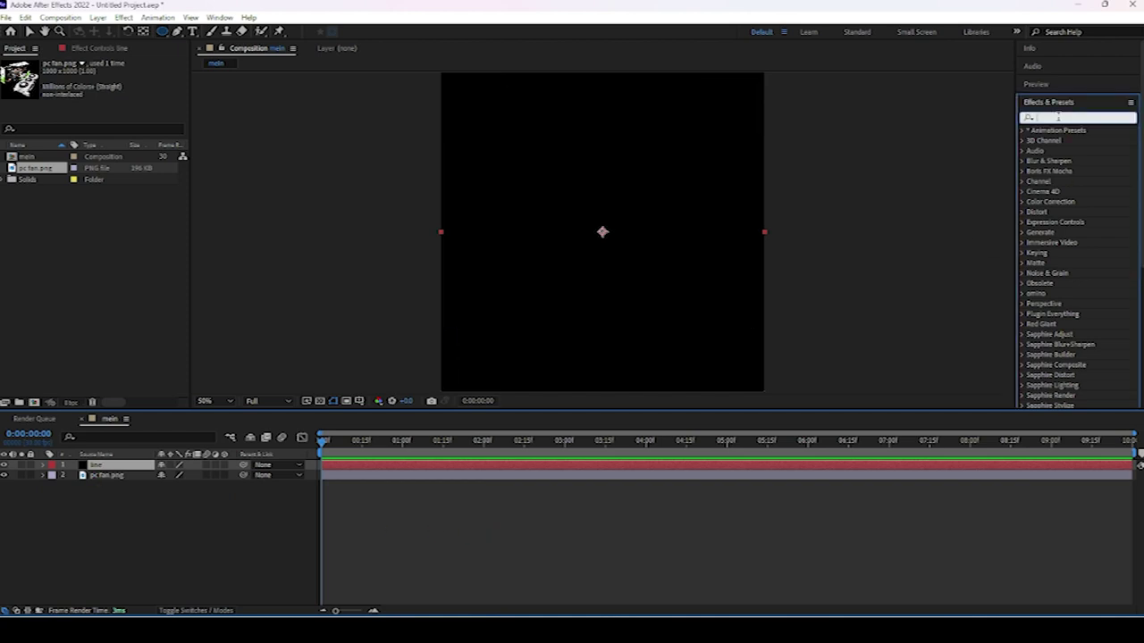
{"action": "type", "text": "omi"}
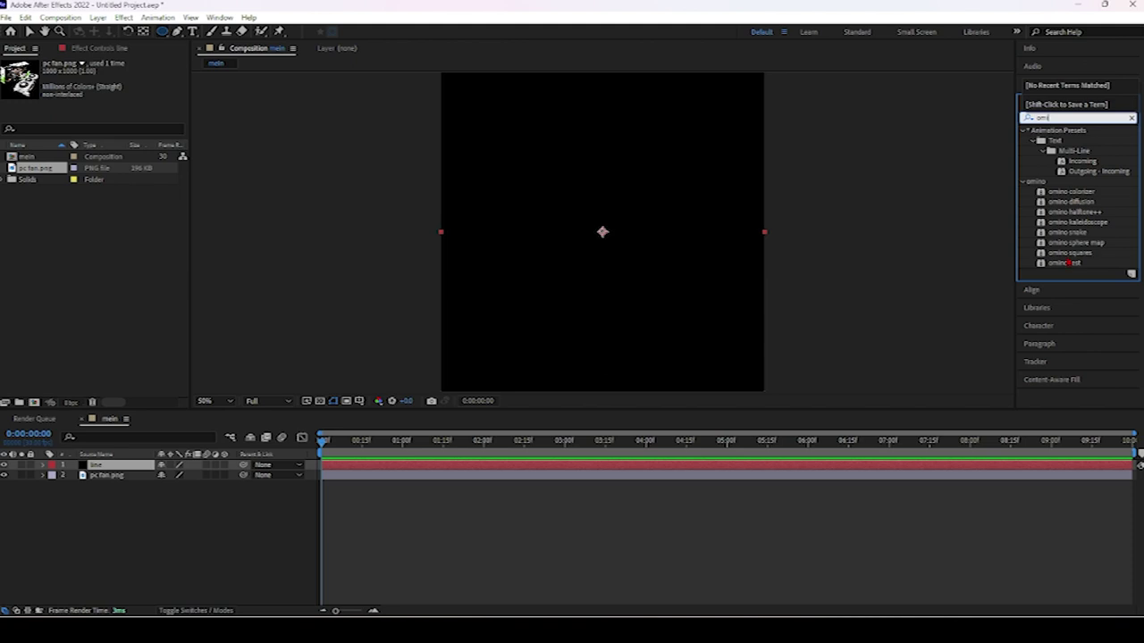
{"action": "left_click", "coordinate": [1076, 235]}
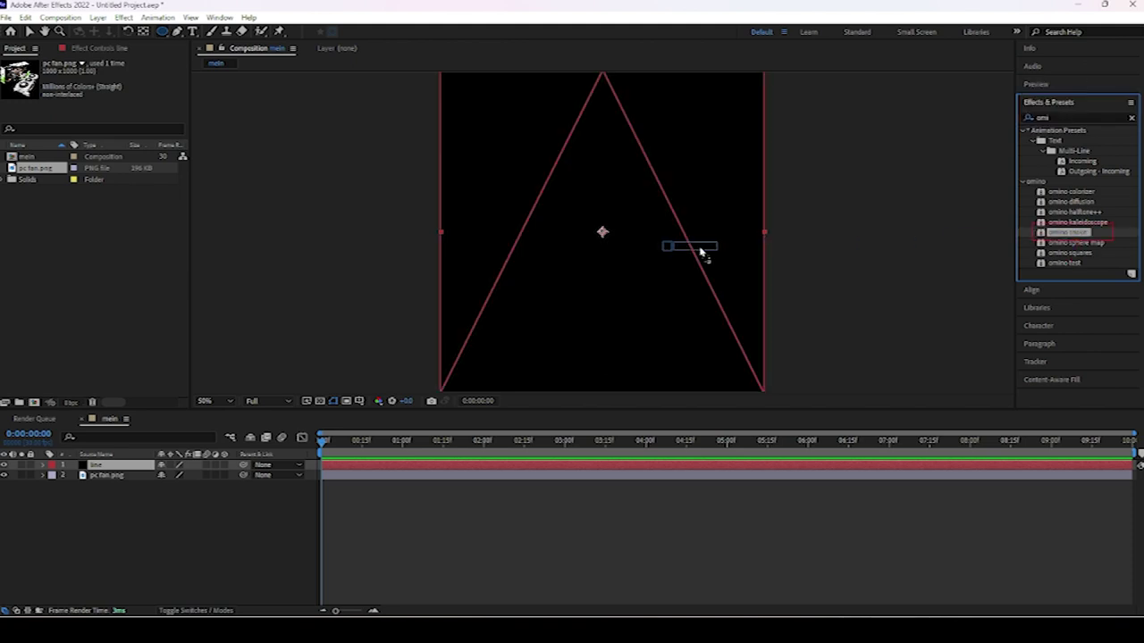
{"action": "left_click_drag", "start_coordinate": [1077, 235], "coordinate": [661, 243]}
{"action": "left_click", "coordinate": [105, 165]}
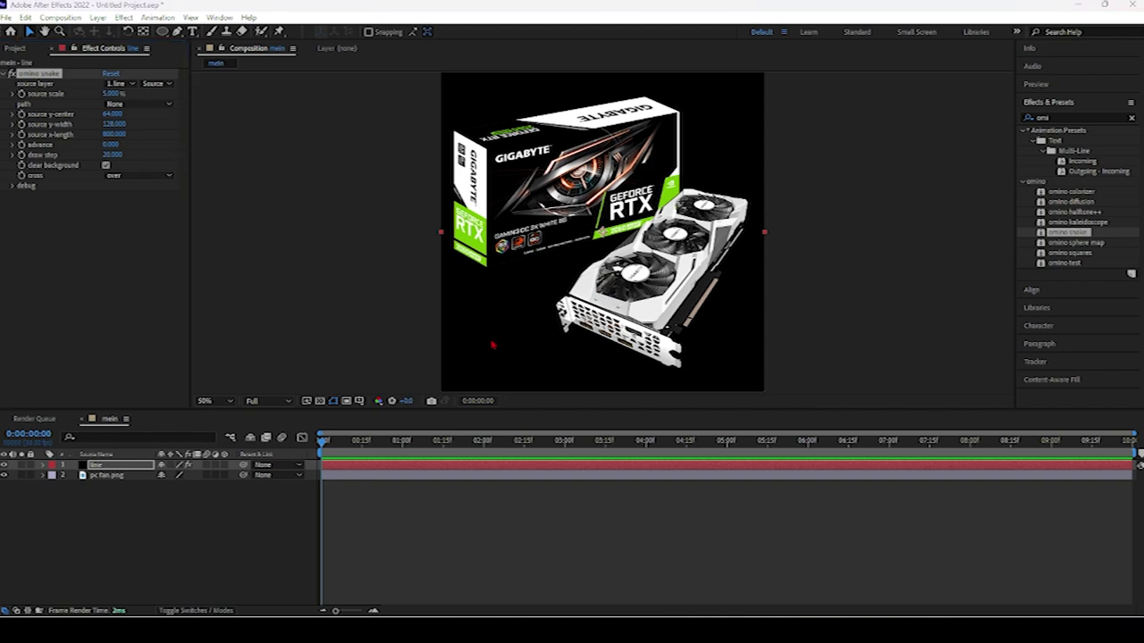
- Draw an elliptical mask on the line layer and position it over the fan
{"action": "left_click", "coordinate": [163, 31]}
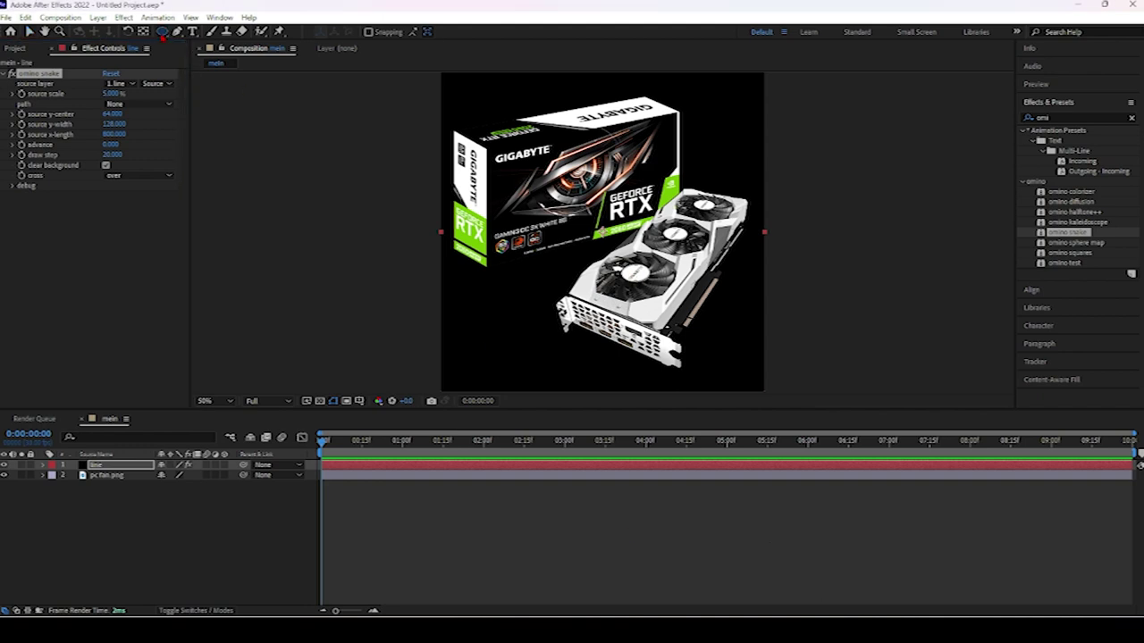
{"action": "left_click_drag", "start_coordinate": [607, 268], "coordinate": [685, 318]}
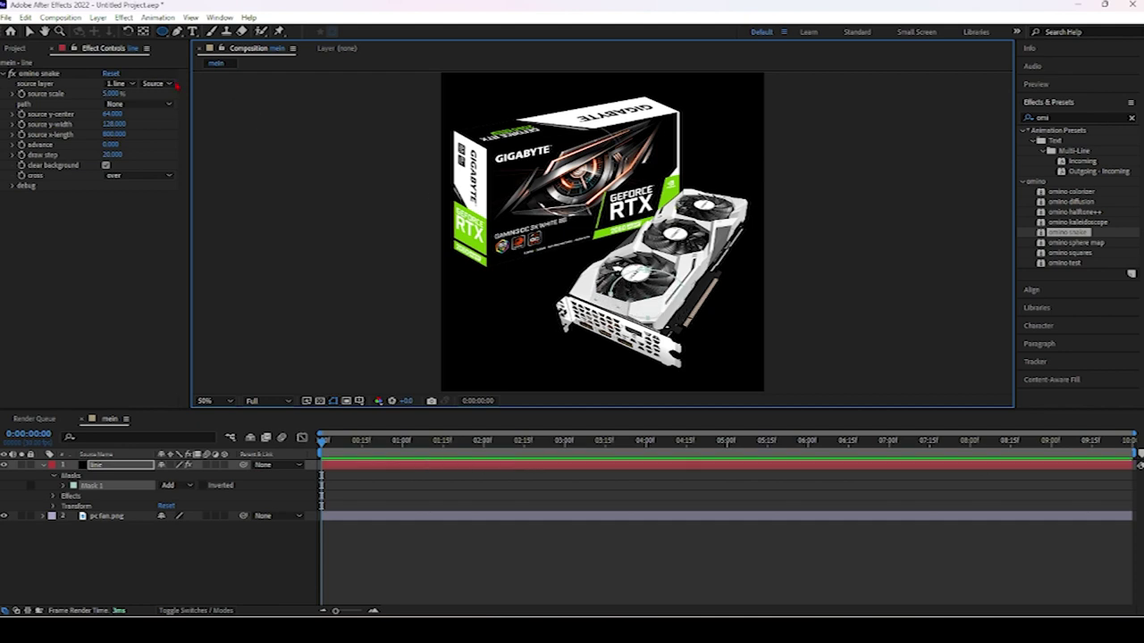
{"action": "left_click", "coordinate": [29, 32]}
{"action": "left_click", "coordinate": [632, 270]}
{"action": "left_click_drag", "start_coordinate": [633, 270], "coordinate": [636, 268]}
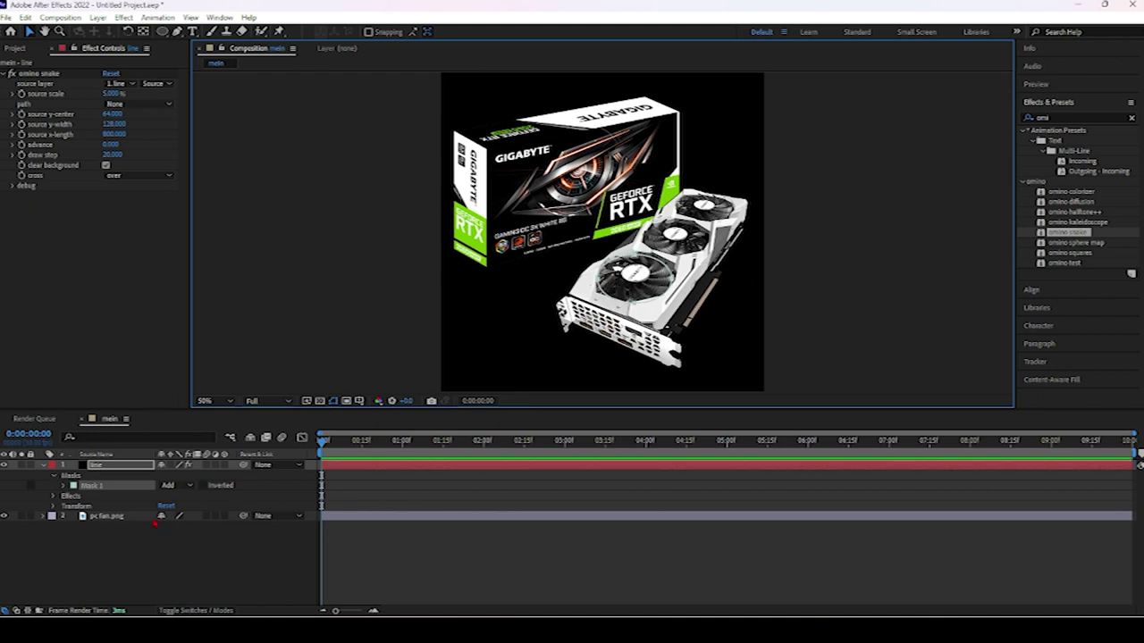
- Lower the pc fan.png layer's opacity to 52%
{"action": "left_click", "coordinate": [85, 516]}
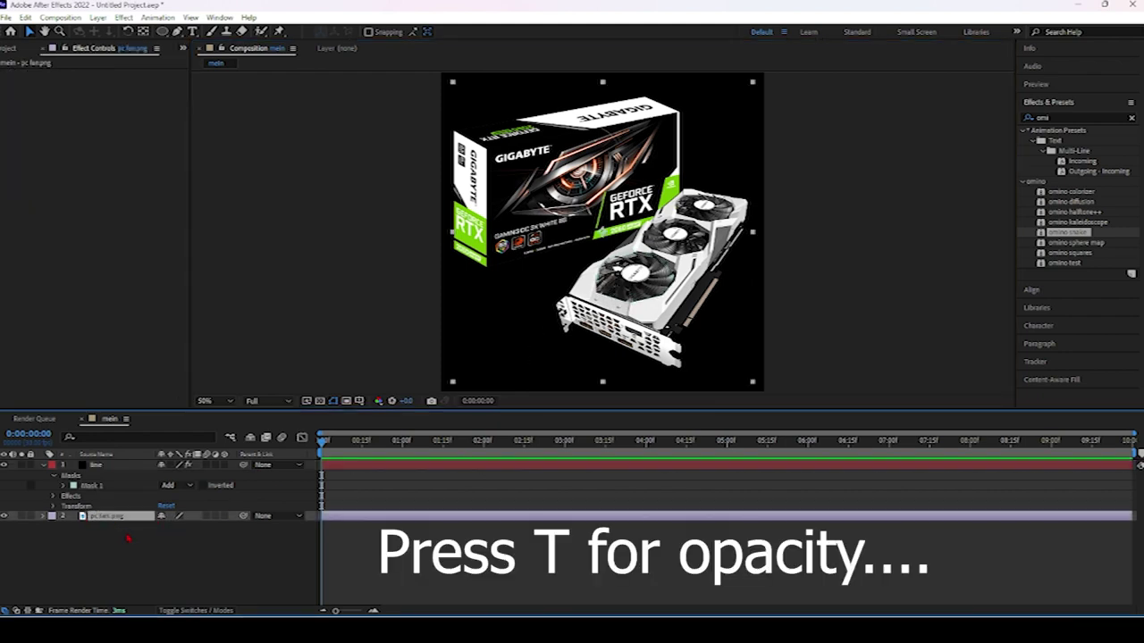
{"action": "key", "text": "t"}
{"action": "mouse_move", "coordinate": [164, 526]}
{"action": "left_mouse_down"}
{"action": "mouse_move", "coordinate": [124, 524]}
{"action": "mouse_move", "coordinate": [136, 525]}
{"action": "left_mouse_up"}
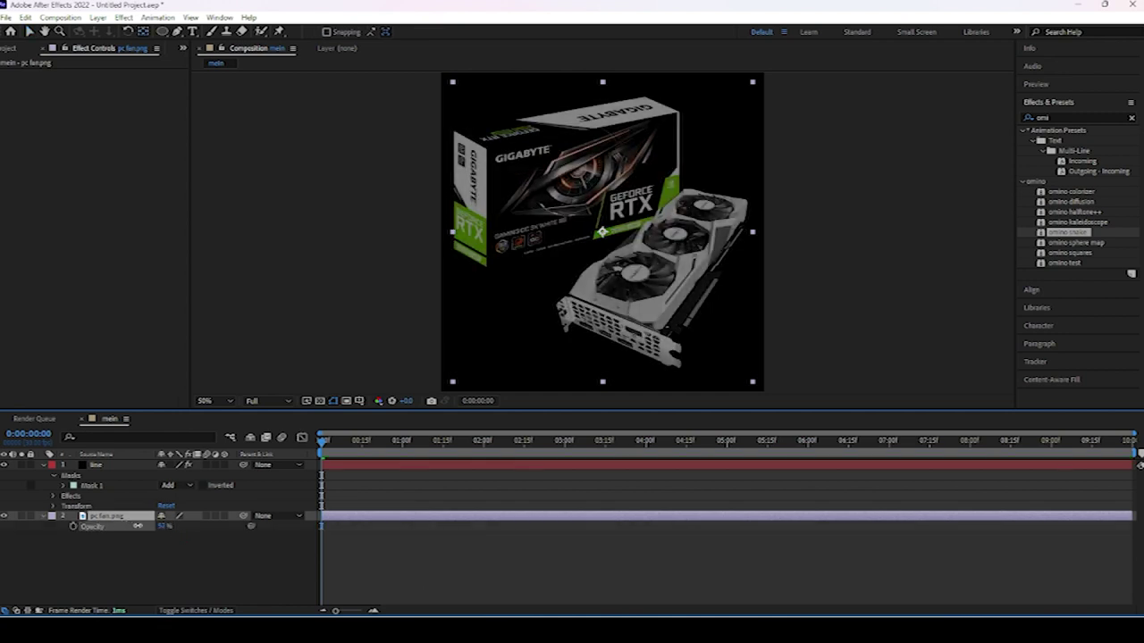
{"action": "left_click", "coordinate": [165, 582]}
{"action": "left_click", "coordinate": [122, 468]}
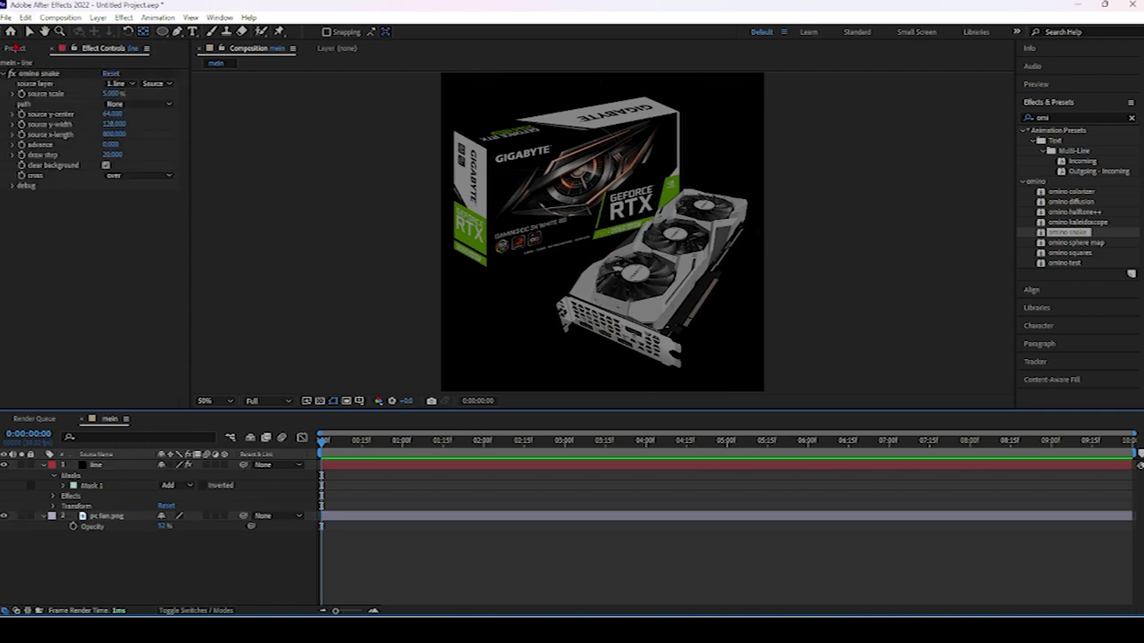
- Start a new composition from the Composition menu
{"action": "left_click", "coordinate": [16, 49]}
{"action": "left_click", "coordinate": [60, 18]}
{"action": "left_click", "coordinate": [76, 32]}
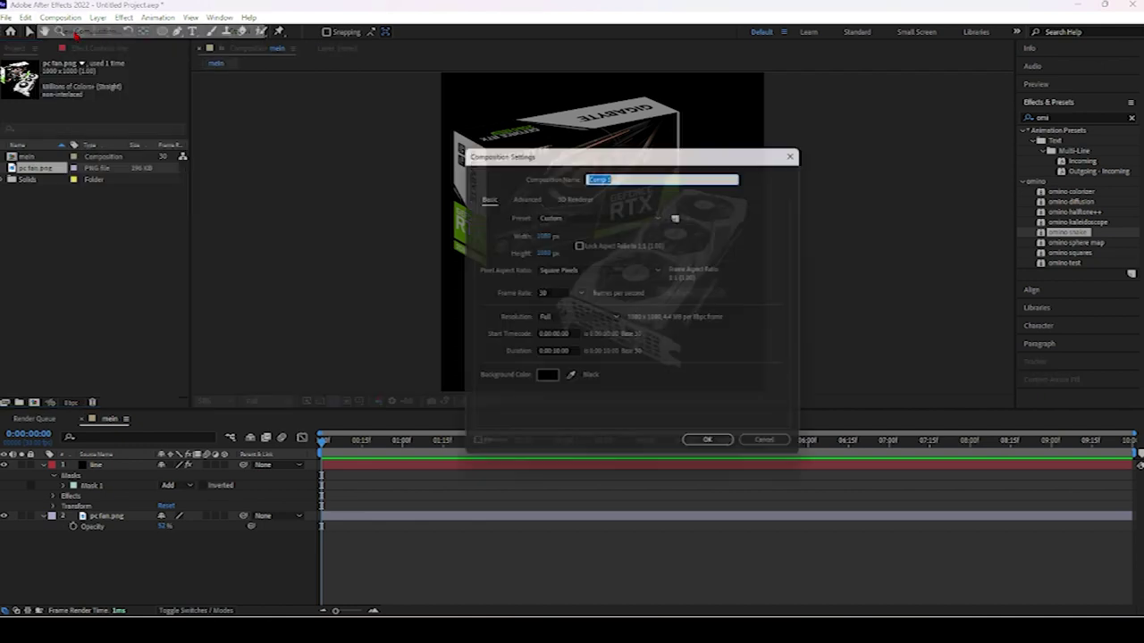
- Name the new composition noice map, make it 3000 px wide, and zoom out to fit
{"action": "key", "text": "BackSpace"}
{"action": "type", "text": "no"}
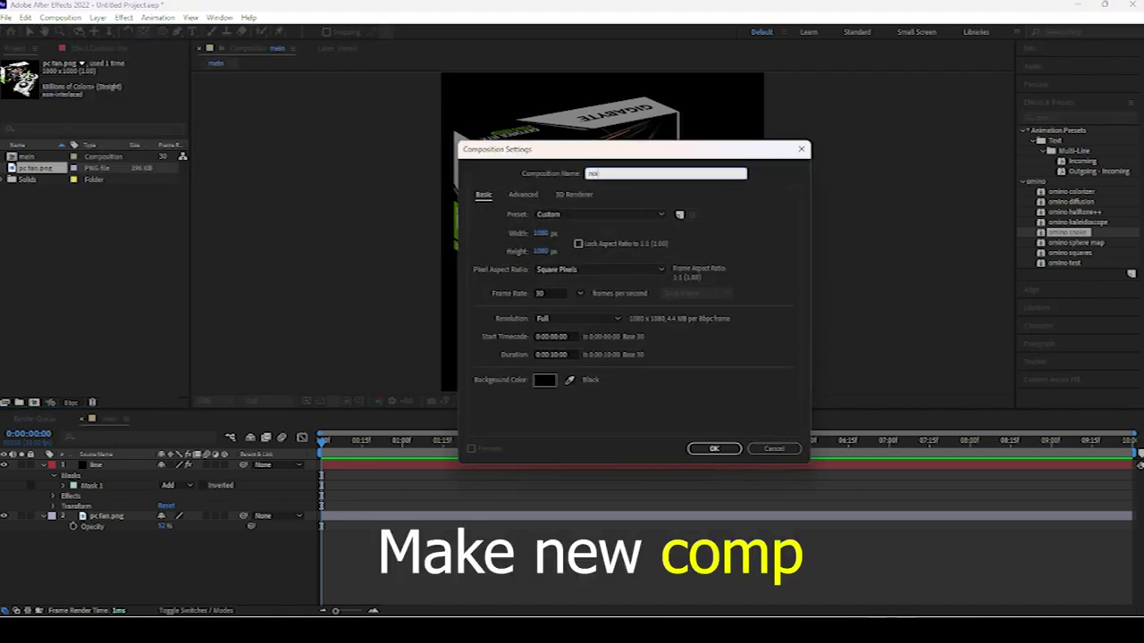
{"action": "type", "text": "ap"}
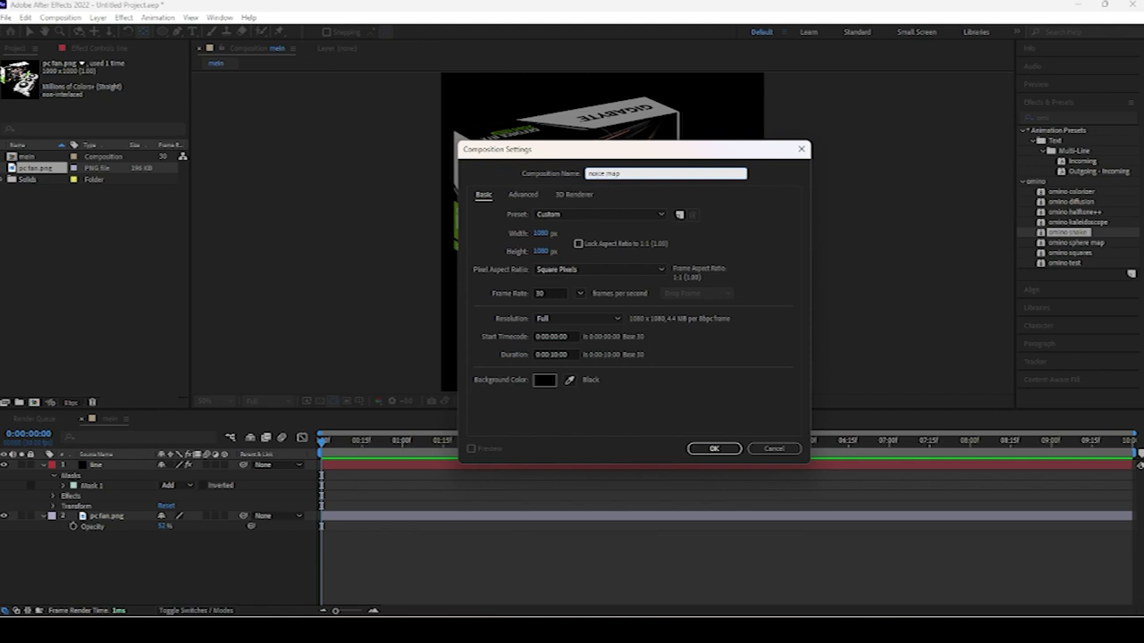
{"action": "left_click", "coordinate": [535, 233]}
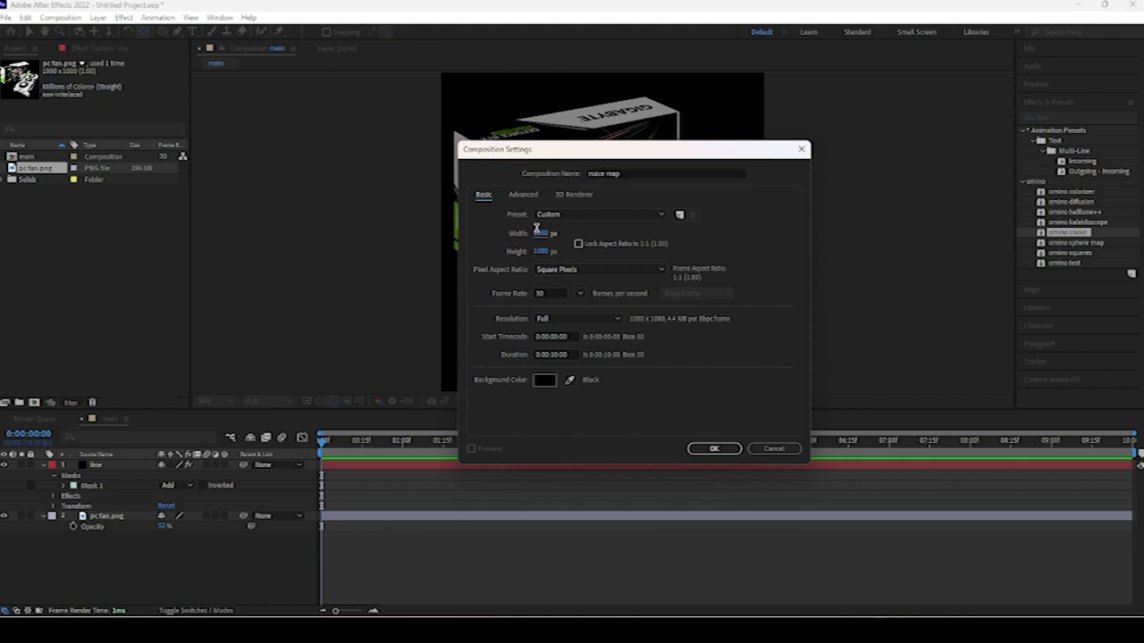
{"action": "type", "text": "3000"}
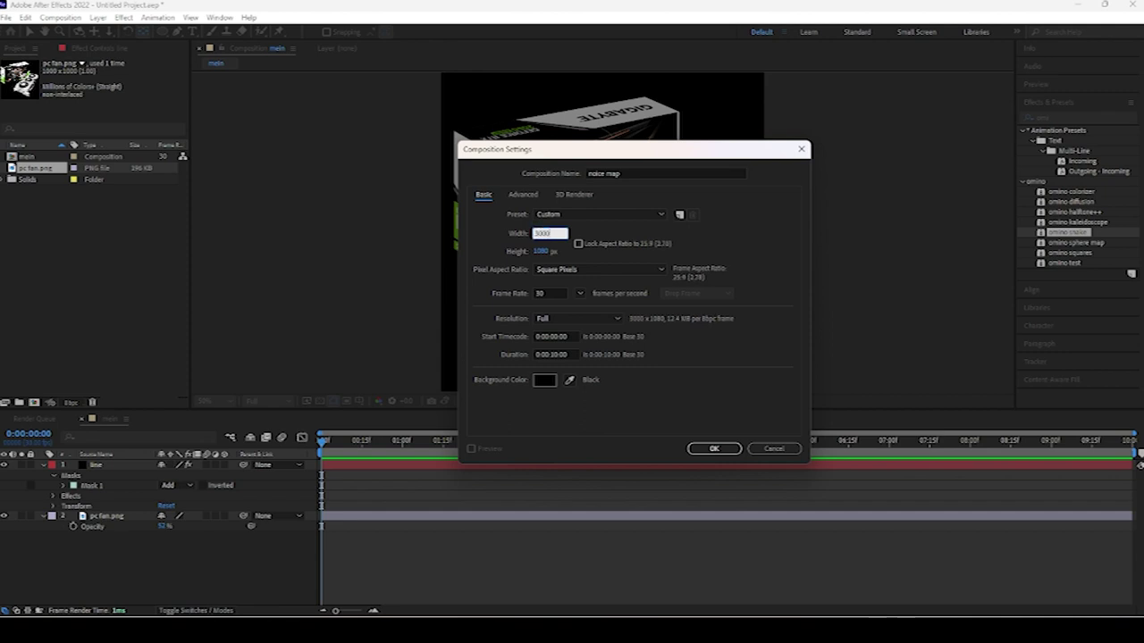
{"action": "key", "text": "Return"}
{"action": "key", "text": "comma"}
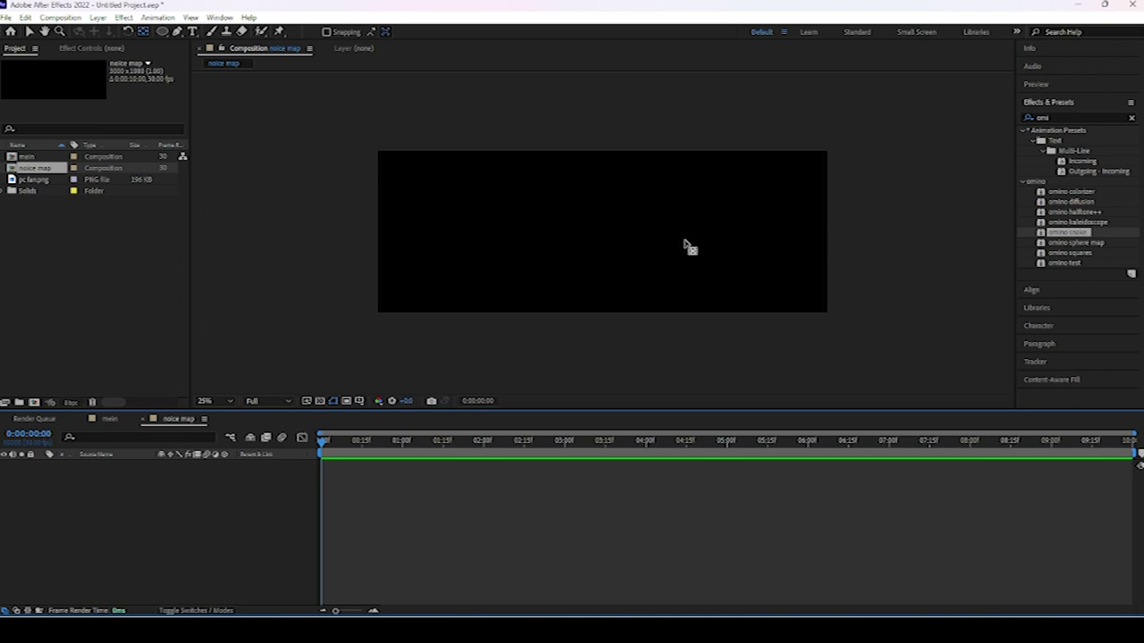
- Add a black solid layer named fractle to noice map
{"action": "right_click", "coordinate": [279, 385]}
{"action": "mouse_move", "coordinate": [326, 403]}
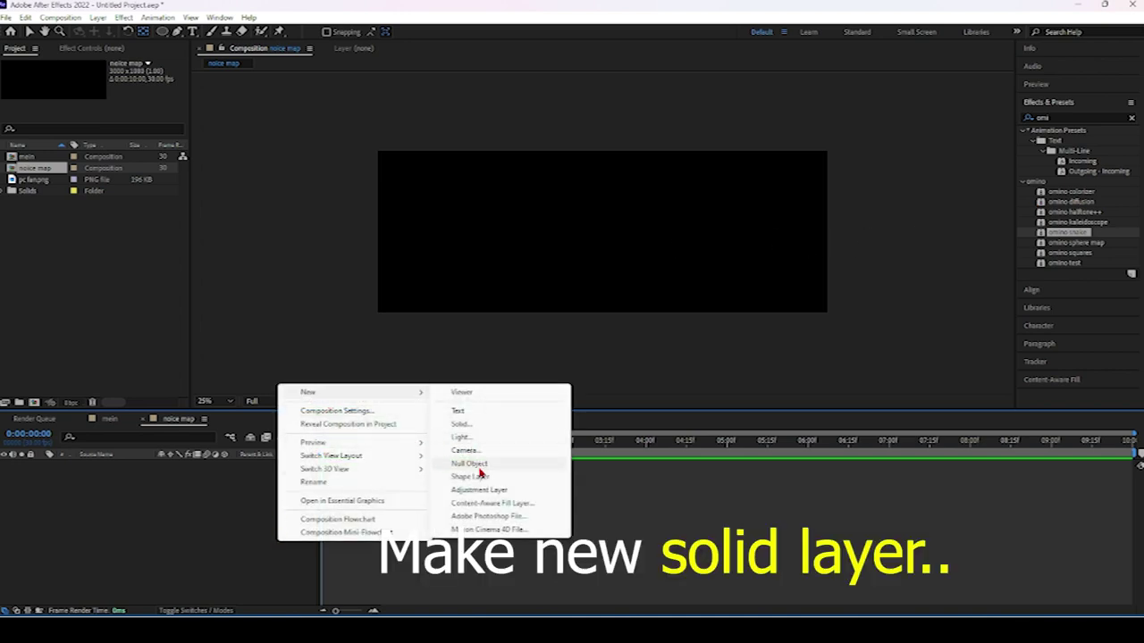
{"action": "left_click", "coordinate": [460, 424]}
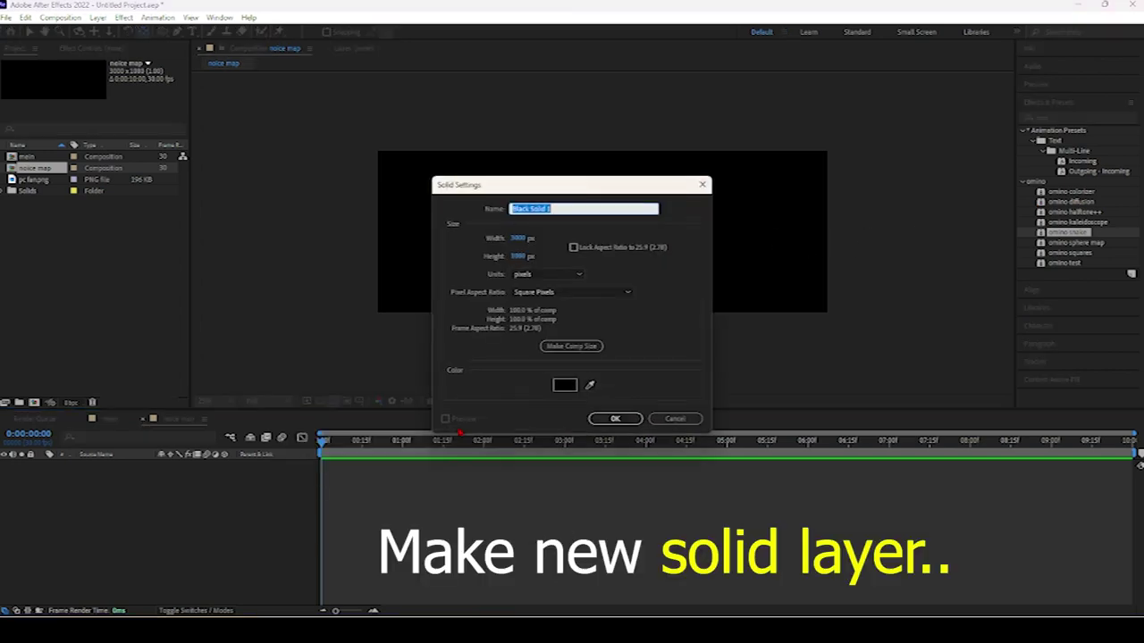
{"action": "type", "text": "fsj"}
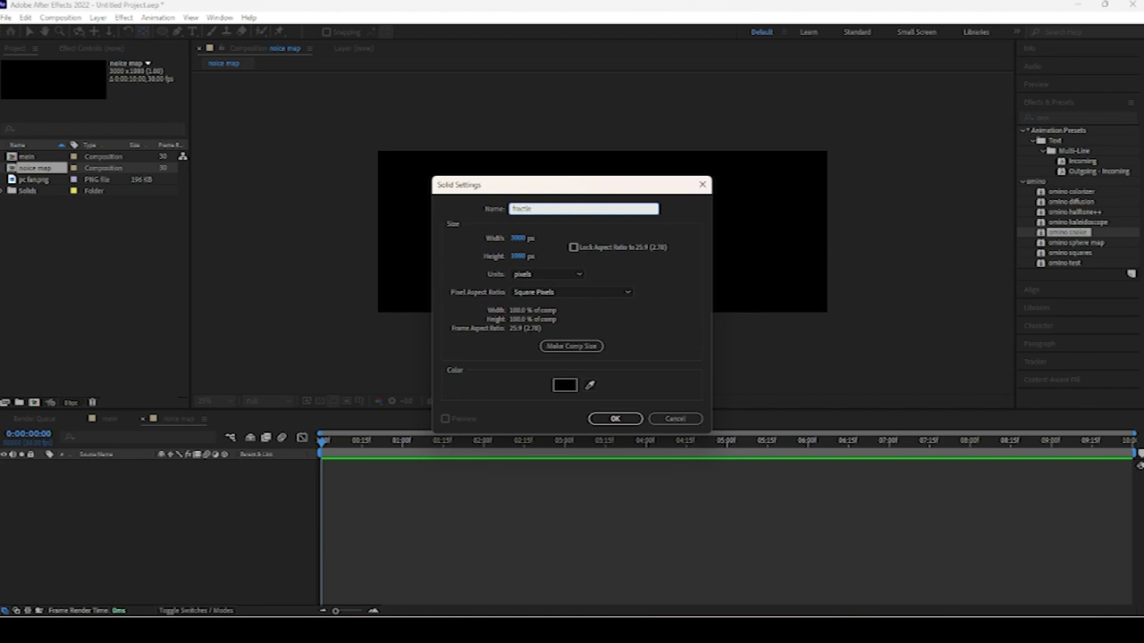
{"action": "key", "text": "Return"}
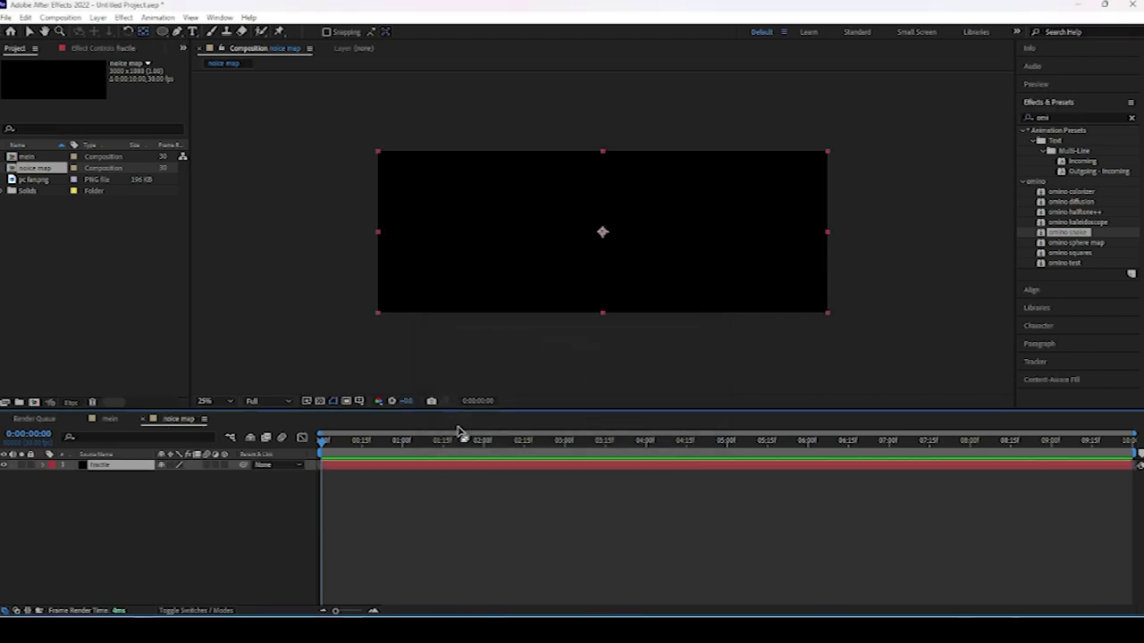
- Apply Fractal Noise to the fractle solid and turn off Uniform Scaling
{"action": "left_click", "coordinate": [1050, 117]}
{"action": "key", "text": "BackSpace"}
{"action": "key", "text": "BackSpace"}
{"action": "key", "text": "BackSpace"}
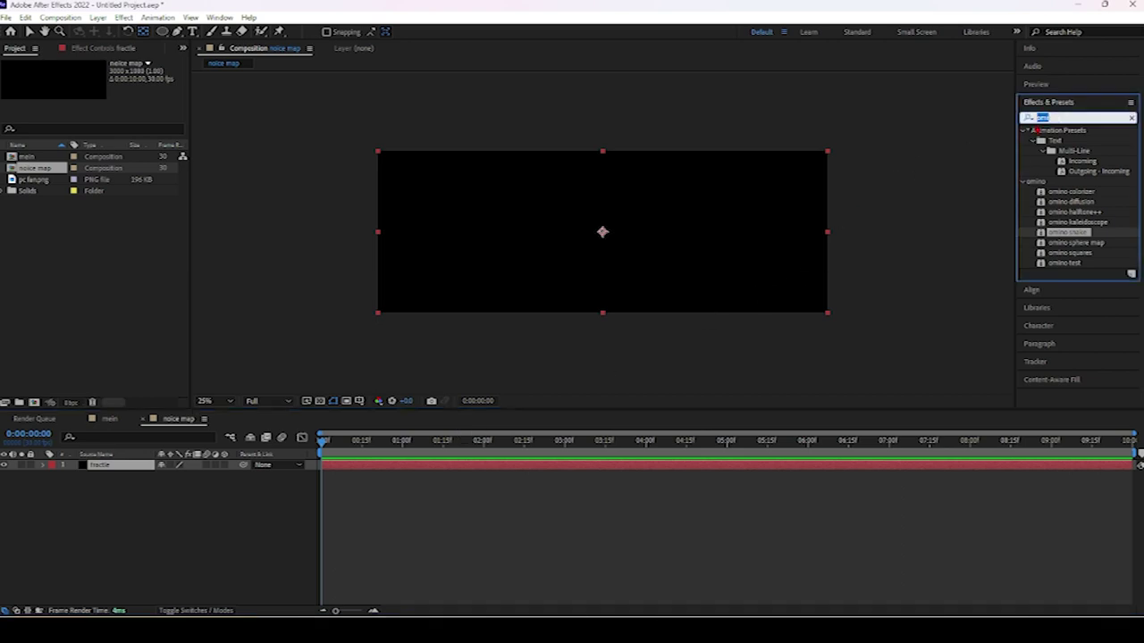
{"action": "type", "text": "frac"}
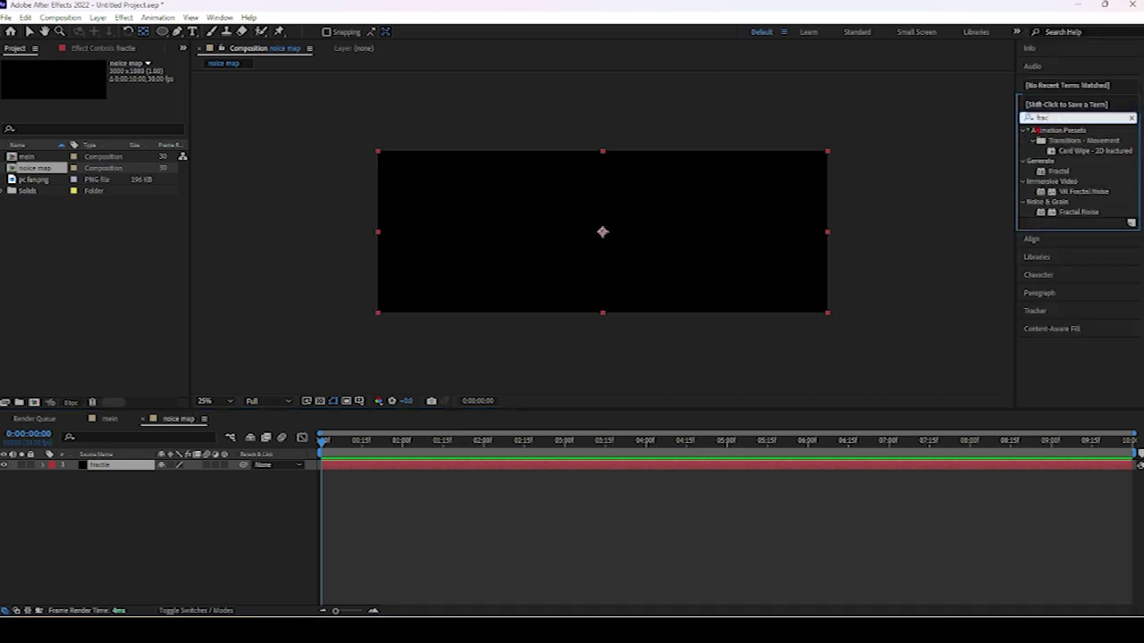
{"action": "double_click", "coordinate": [1077, 212]}
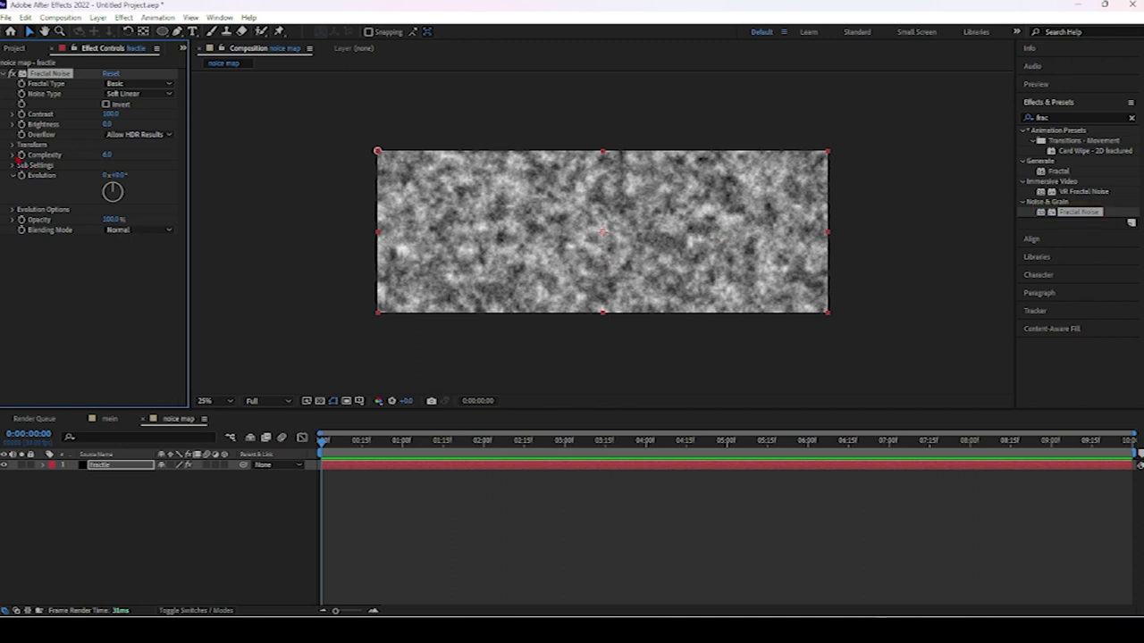
{"action": "left_click", "coordinate": [13, 145]}
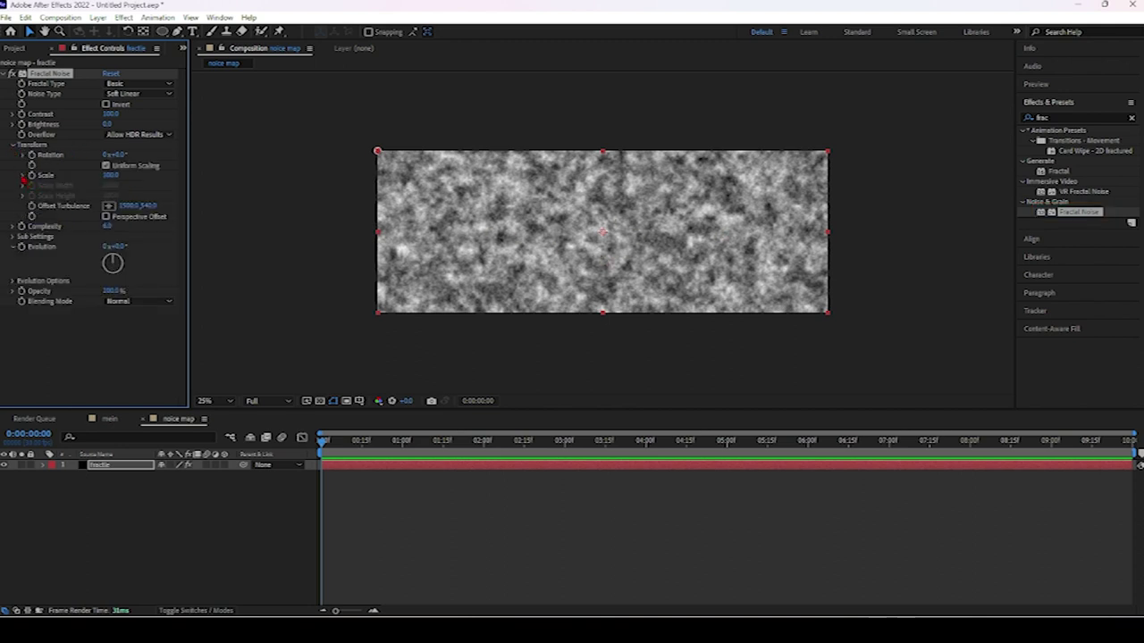
{"action": "left_click", "coordinate": [23, 177]}
{"action": "left_click", "coordinate": [106, 166]}
- Set Scale Width to 3000, trying Scale Height values and raising Contrast to about 300
{"action": "left_click", "coordinate": [111, 185]}
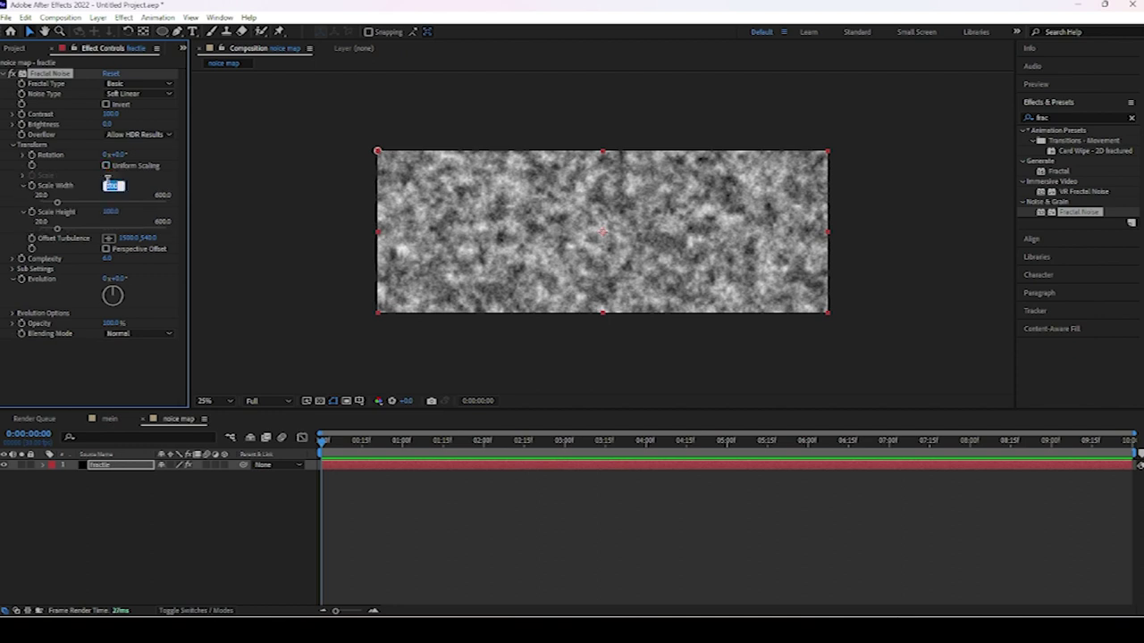
{"action": "type", "text": "2"}
{"action": "key", "text": "Return"}
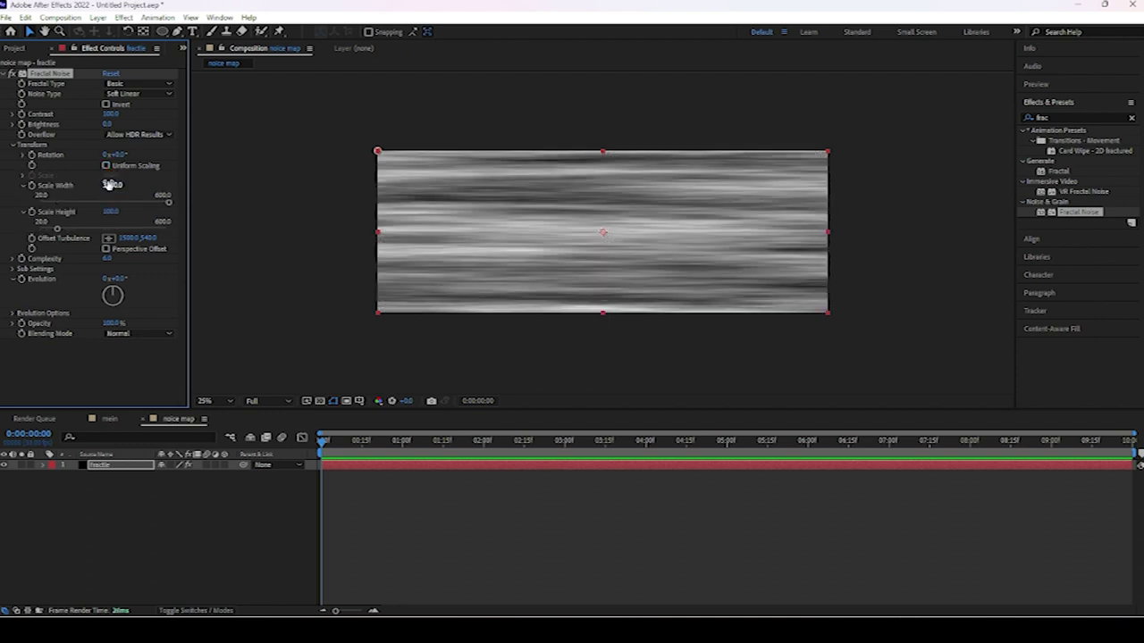
{"action": "left_click", "coordinate": [111, 212]}
{"action": "type", "text": "60"}
{"action": "key", "text": "Return"}
{"action": "mouse_move", "coordinate": [93, 213]}
{"action": "left_mouse_down"}
{"action": "mouse_move", "coordinate": [54, 223]}
{"action": "mouse_move", "coordinate": [111, 215]}
{"action": "left_mouse_up"}
{"action": "left_click", "coordinate": [112, 214]}
{"action": "key", "text": "Return"}
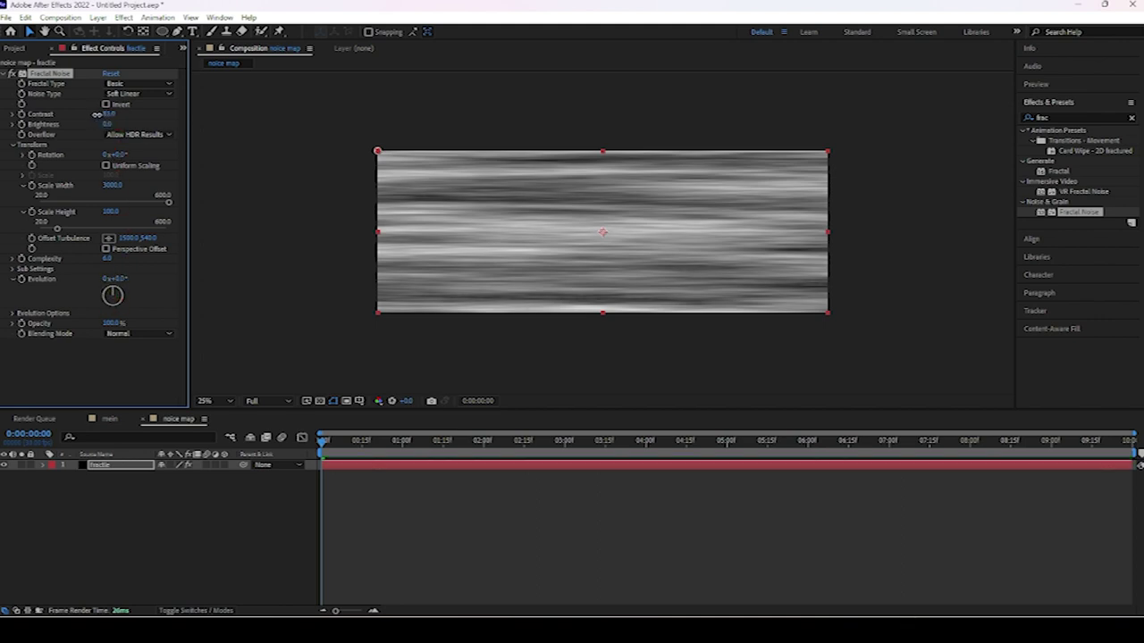
{"action": "left_click_drag", "start_coordinate": [109, 116], "coordinate": [150, 181]}
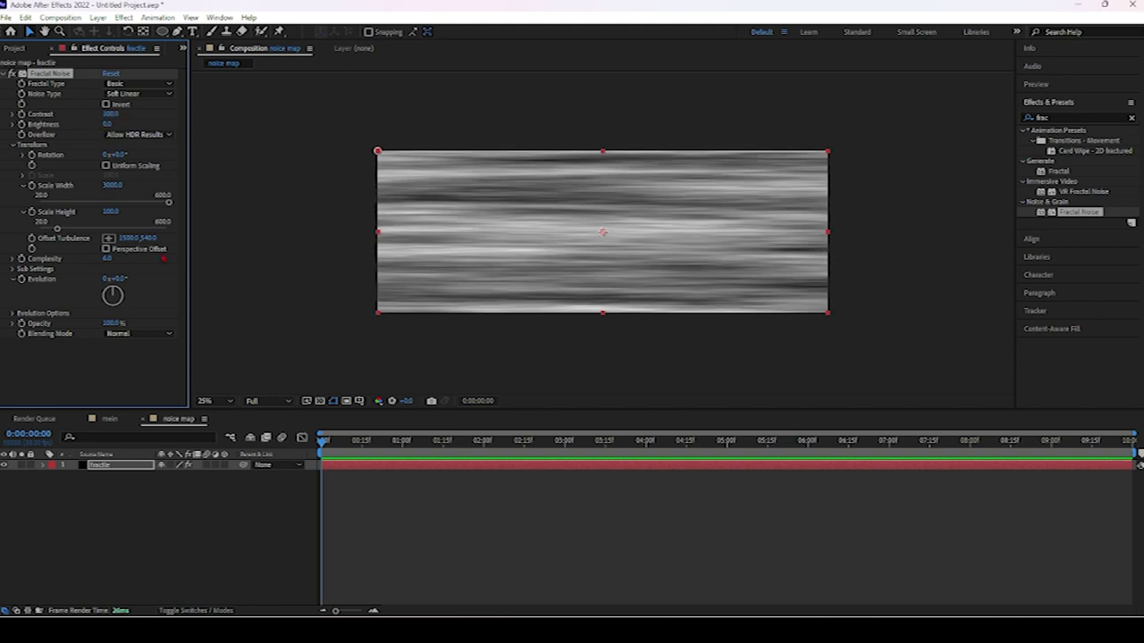
- Set Scale Height 20, Contrast 500 and Brightness -100, then offset the noise sideways
{"action": "left_click", "coordinate": [113, 212]}
{"action": "type", "text": "20"}
{"action": "key", "text": "Return"}
{"action": "left_click", "coordinate": [112, 114]}
{"action": "type", "text": "500"}
{"action": "key", "text": "Return"}
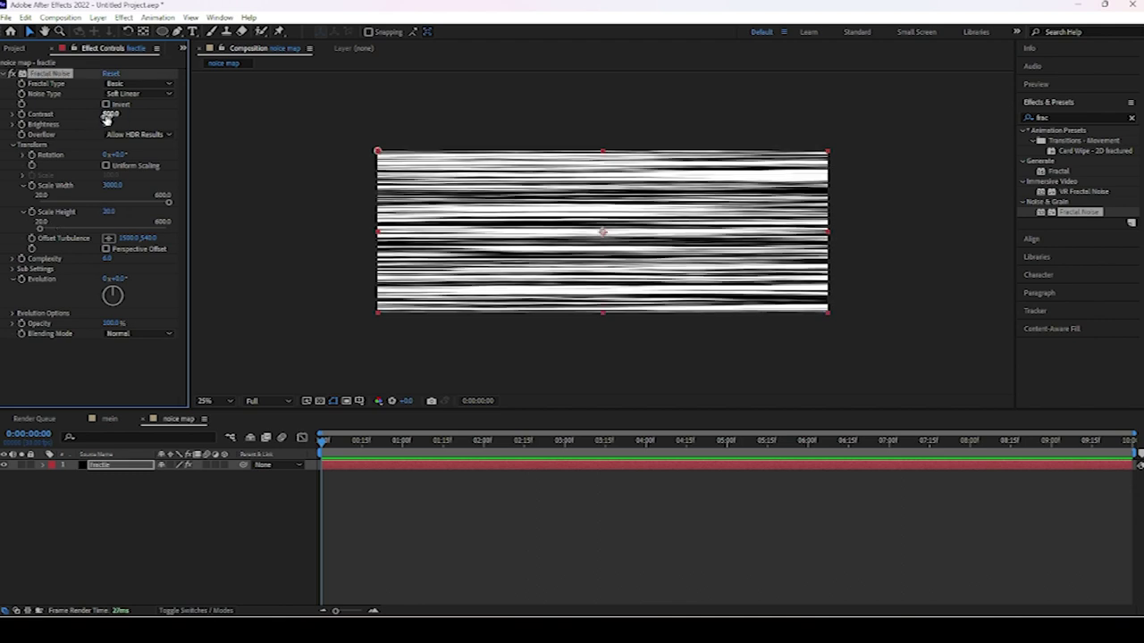
{"action": "left_click", "coordinate": [109, 124]}
{"action": "type", "text": "-100"}
{"action": "key", "text": "Return"}
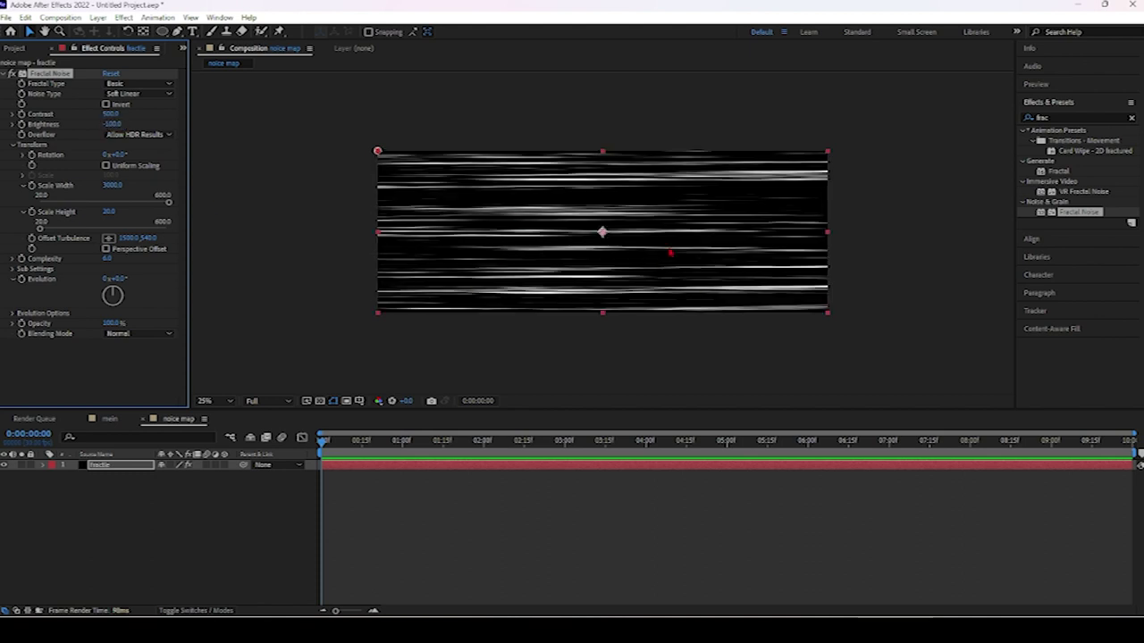
{"action": "mouse_move", "coordinate": [125, 237]}
{"action": "left_mouse_down"}
{"action": "mouse_move", "coordinate": [153, 257]}
{"action": "mouse_move", "coordinate": [518, 253]}
{"action": "left_mouse_up"}
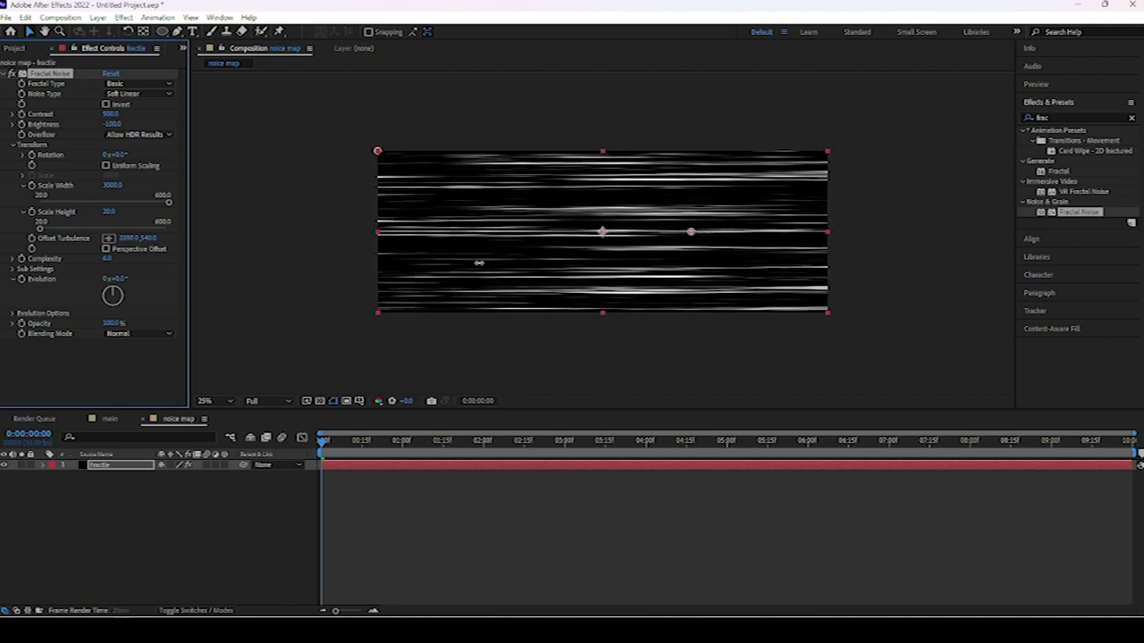
- Keyframe Offset Turbulence from 1500,540 at 0s to 8000,540 at 6s and preview it
{"action": "left_click_drag", "start_coordinate": [519, 253], "coordinate": [593, 275]}
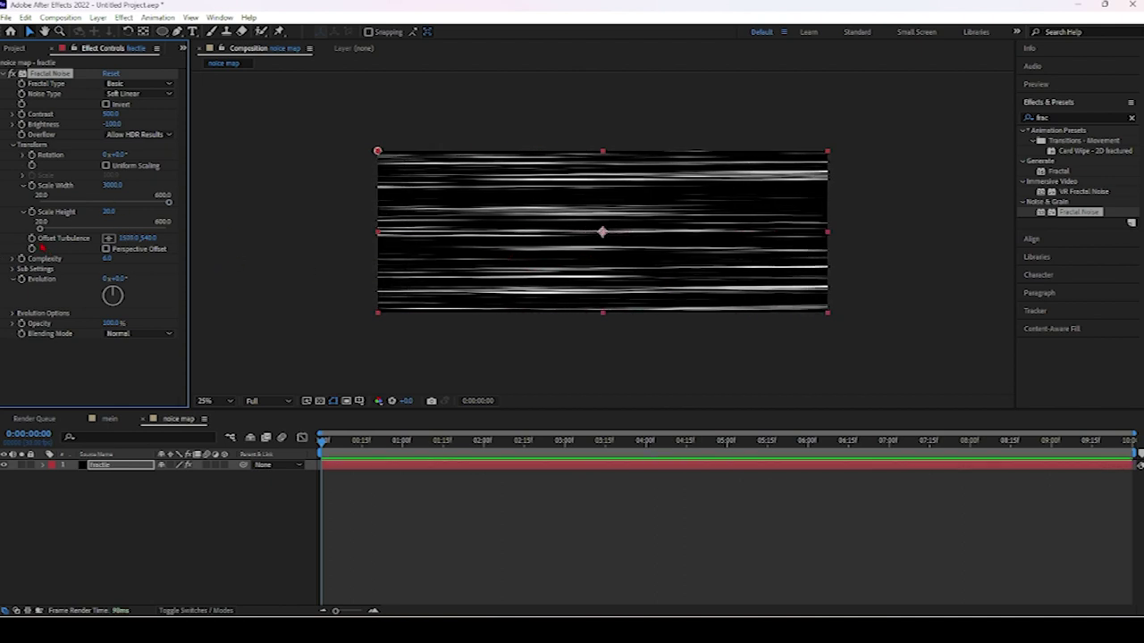
{"action": "key", "text": "u"}
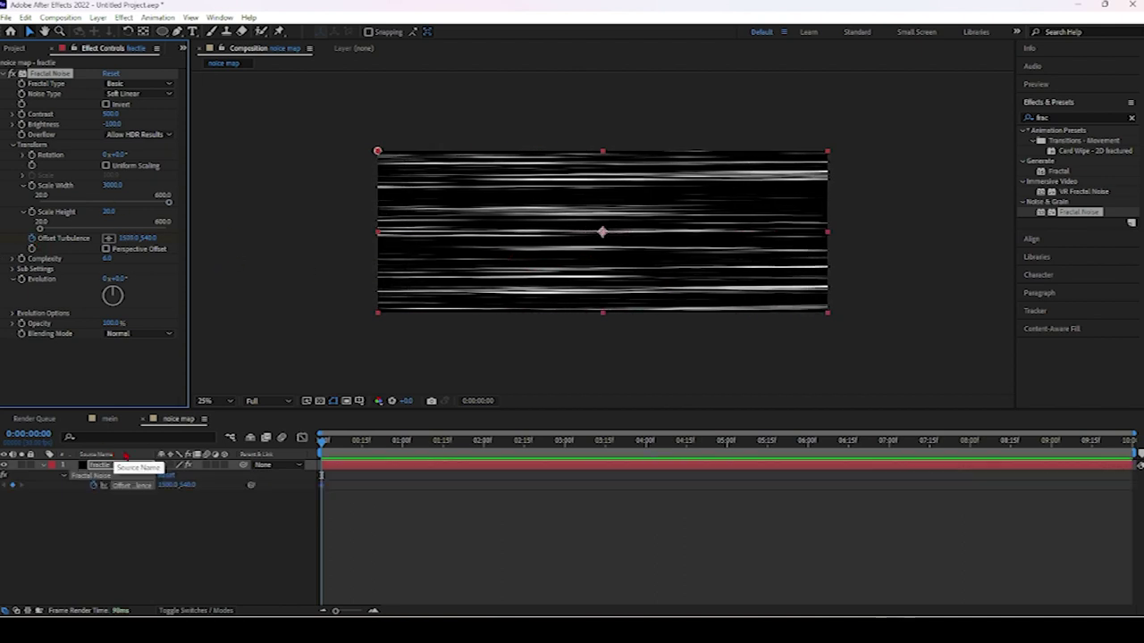
{"action": "left_click_drag", "start_coordinate": [321, 475], "coordinate": [807, 475]}
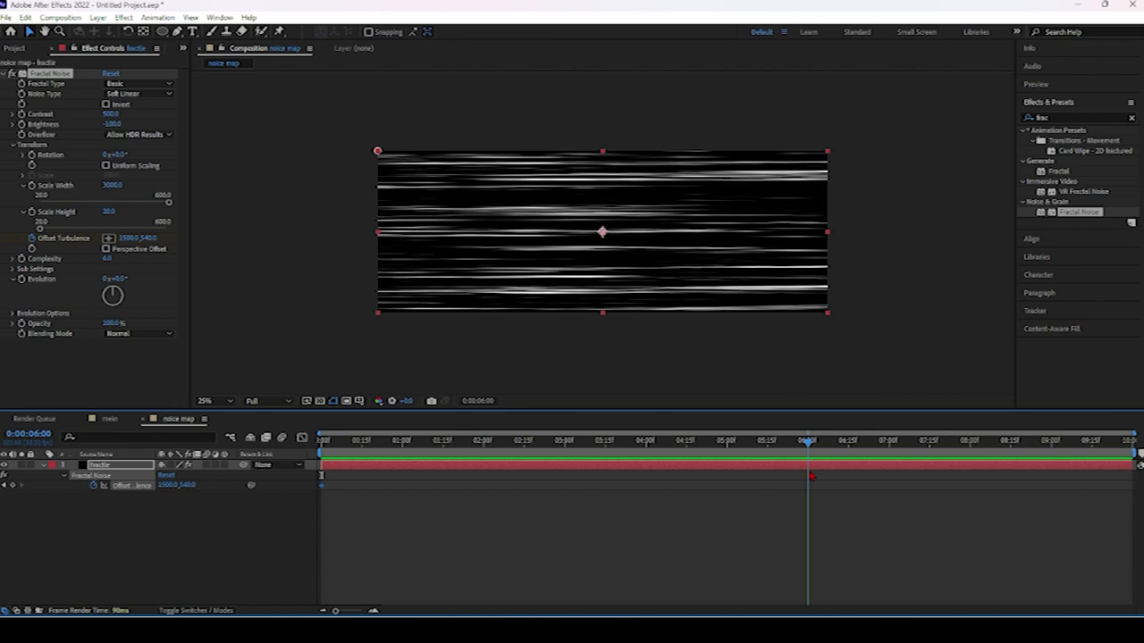
{"action": "left_click", "coordinate": [127, 239]}
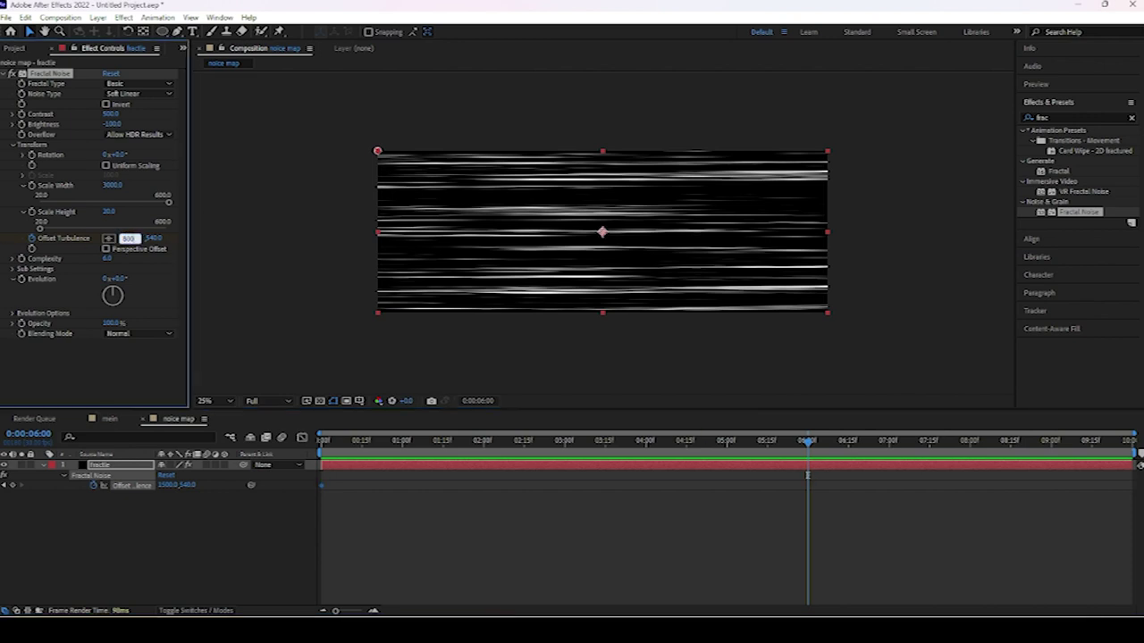
{"action": "key", "text": "Return"}
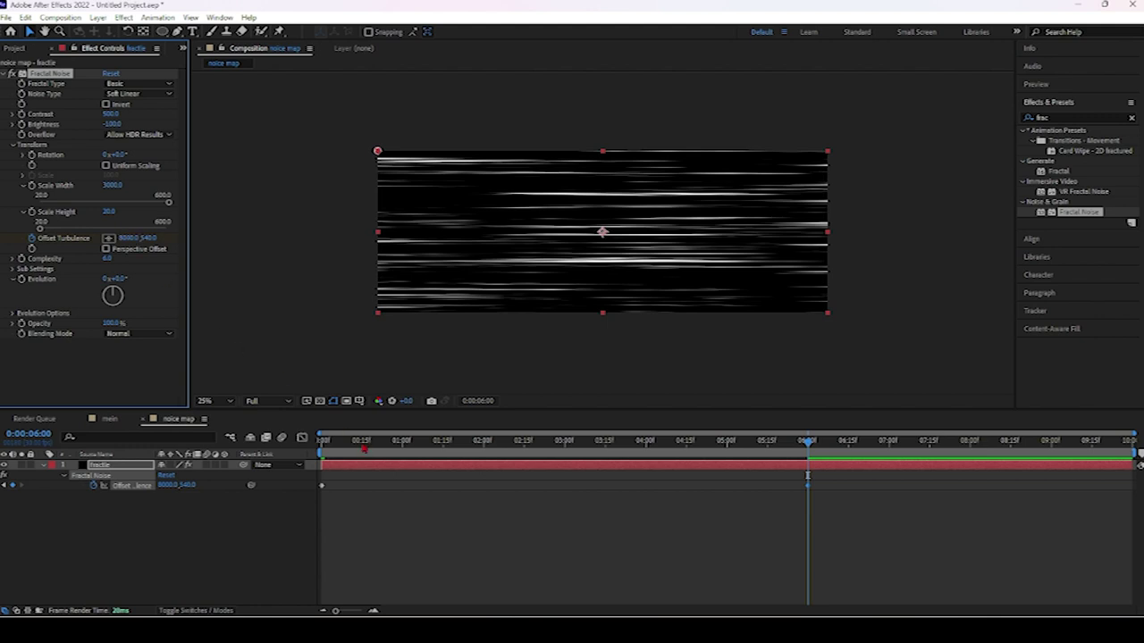
{"action": "left_click_drag", "start_coordinate": [807, 475], "coordinate": [321, 475]}
{"action": "key", "text": "space"}
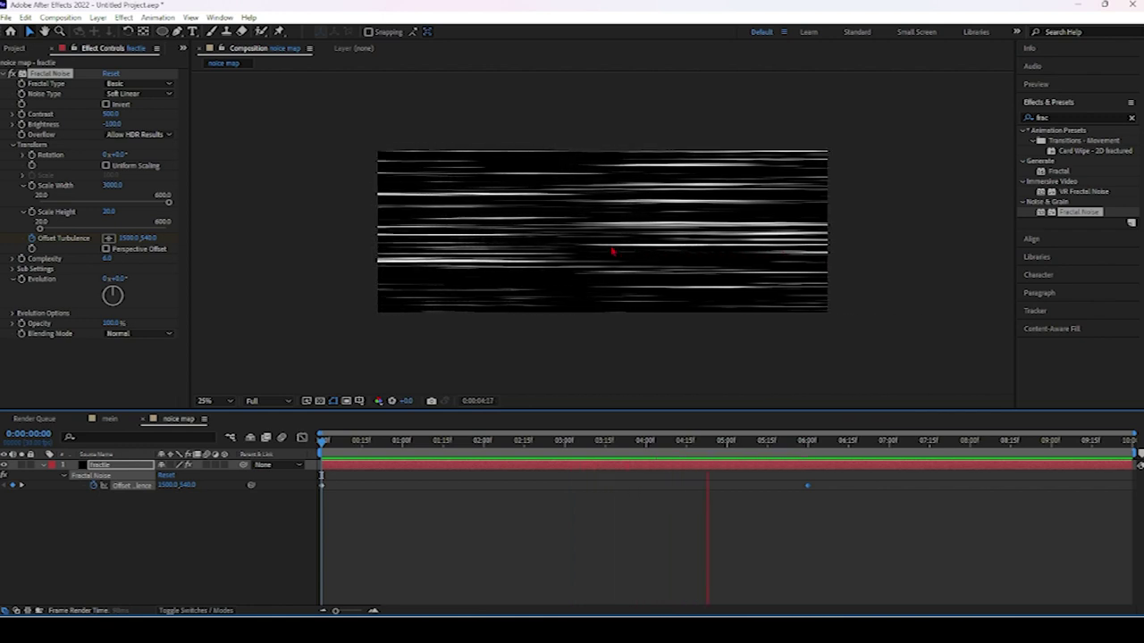
{"action": "key", "text": "space"}
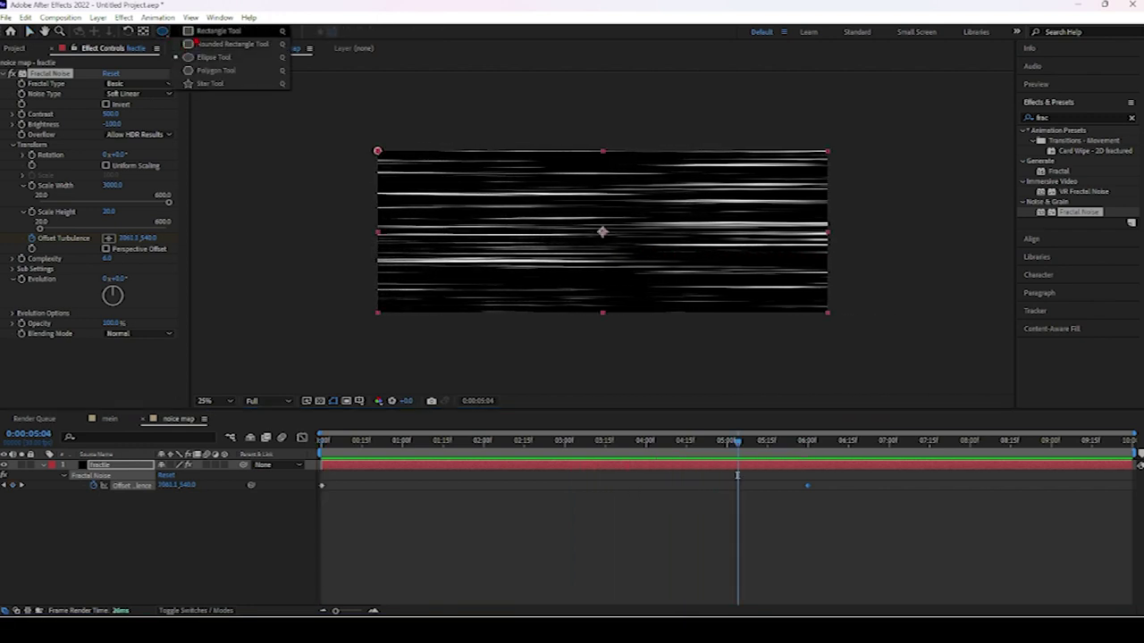
- Draw a rectangular mask on the fractle noise layer
{"action": "left_click_drag", "start_coordinate": [162, 31], "coordinate": [201, 39]}
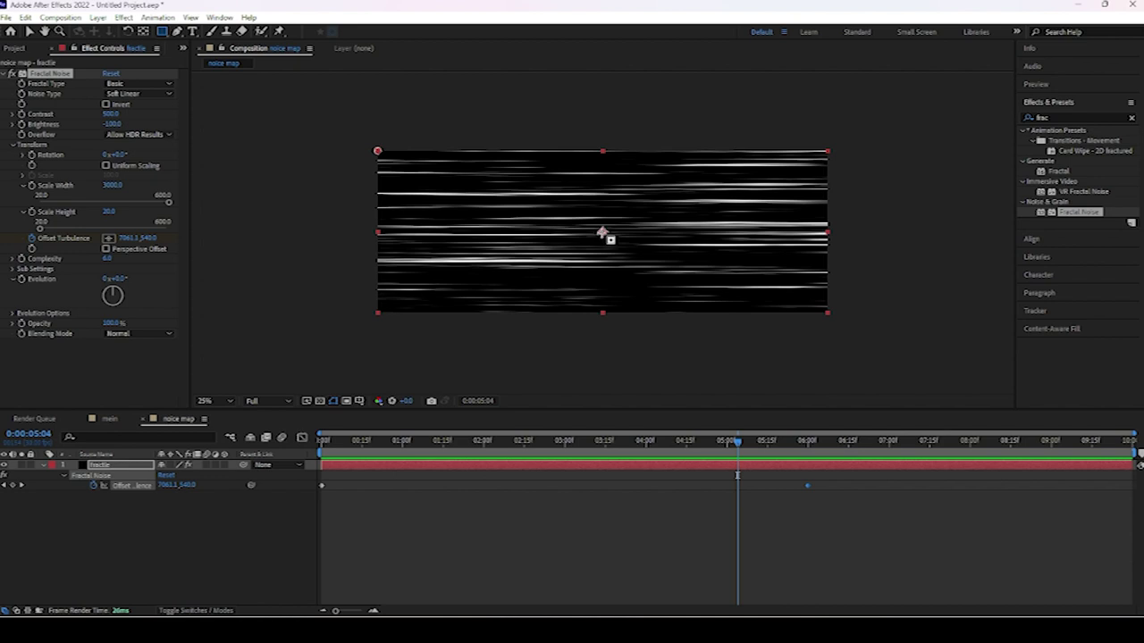
{"action": "mouse_move", "coordinate": [604, 234]}
{"action": "left_mouse_down"}
{"action": "mouse_move", "coordinate": [605, 190]}
{"action": "mouse_move", "coordinate": [666, 100]}
{"action": "left_mouse_up"}
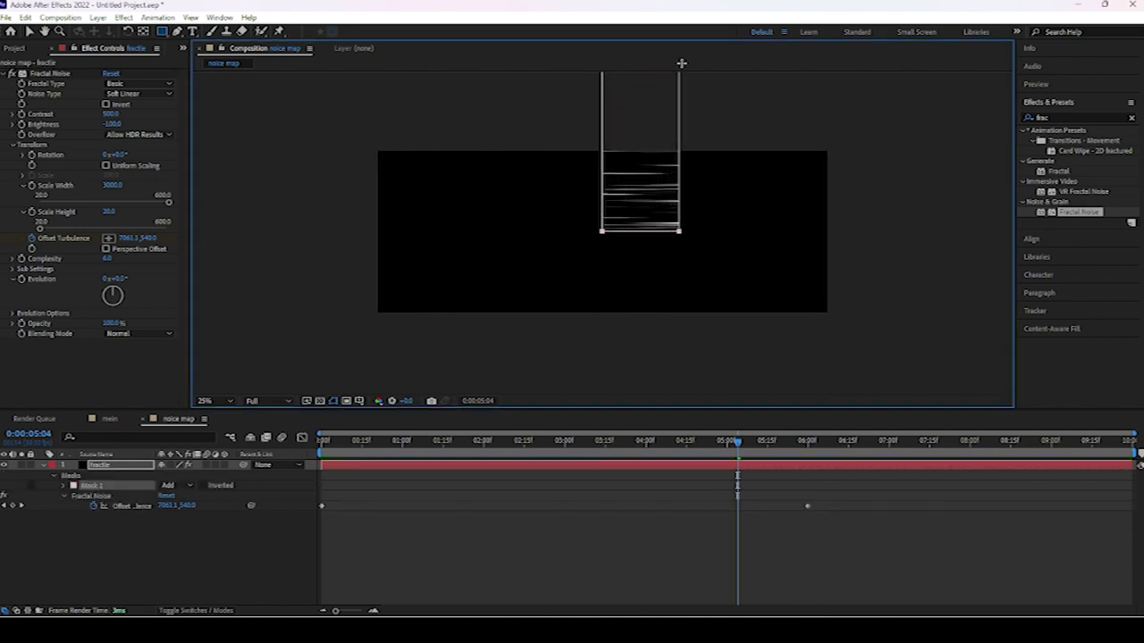
{"action": "mouse_move", "coordinate": [665, 101]}
{"action": "left_mouse_down"}
{"action": "mouse_move", "coordinate": [740, 65]}
{"action": "mouse_move", "coordinate": [834, 74]}
{"action": "left_mouse_up"}
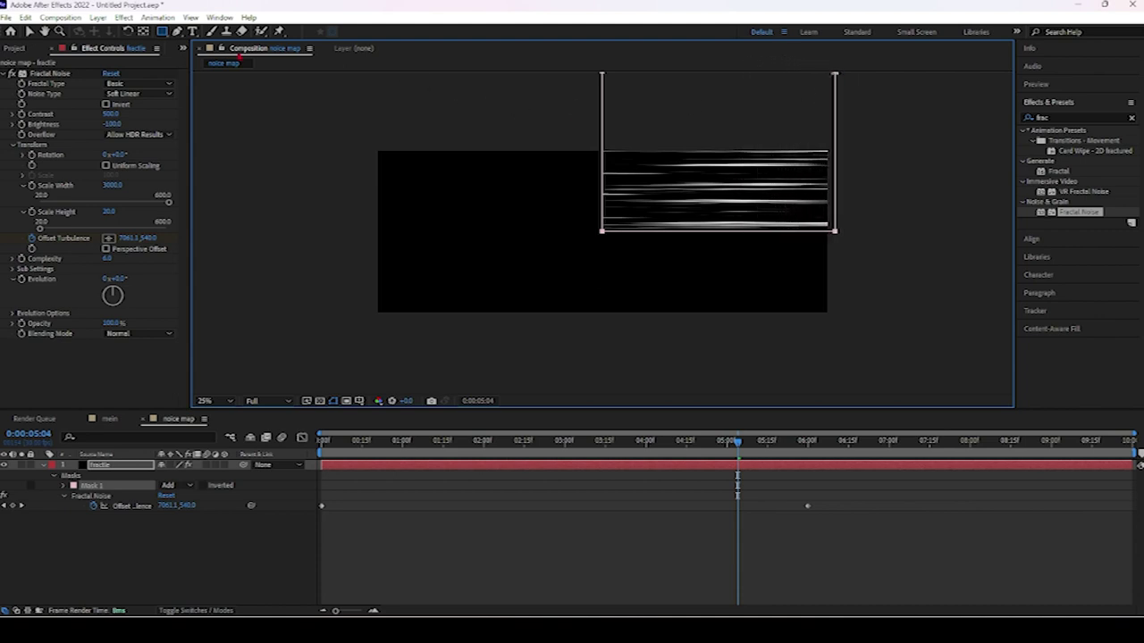
{"action": "left_click", "coordinate": [28, 31]}
{"action": "double_click", "coordinate": [650, 209]}
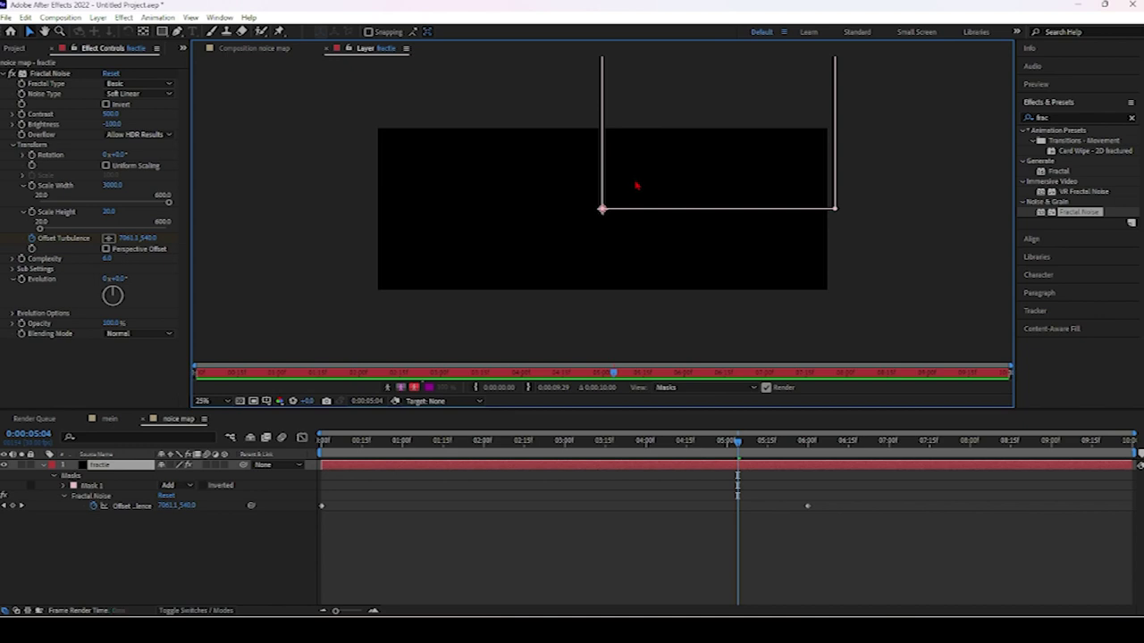
{"action": "left_click", "coordinate": [250, 47]}
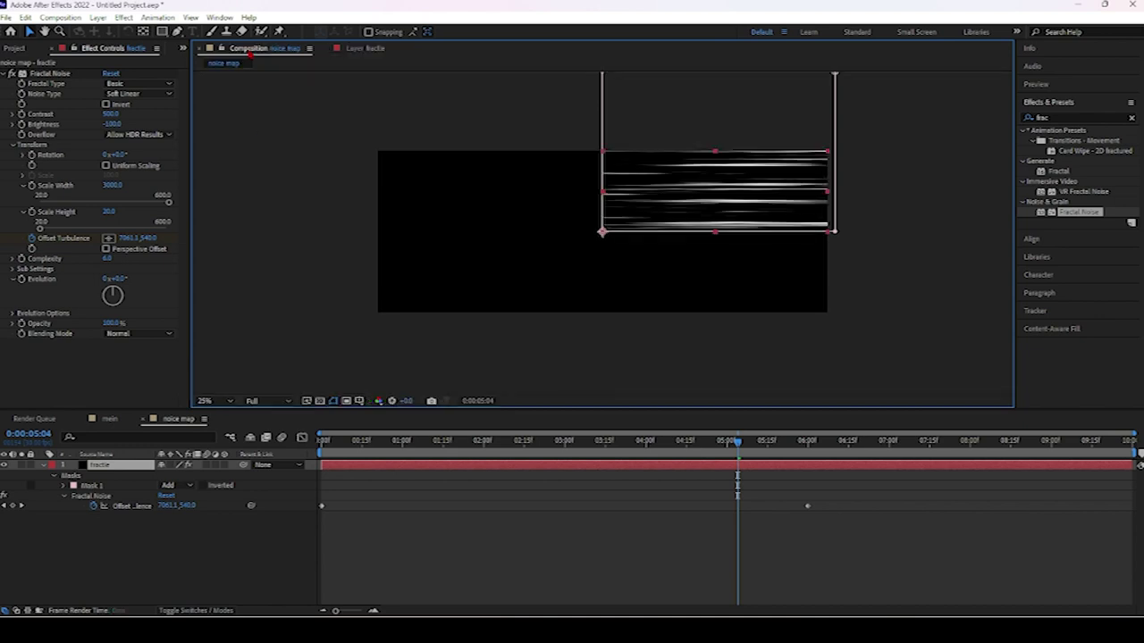
- Center Mask 1 and stretch it taller and wider to cover the middle band
{"action": "left_click", "coordinate": [603, 114]}
{"action": "left_click_drag", "start_coordinate": [676, 141], "coordinate": [577, 221]}
{"action": "left_click_drag", "start_coordinate": [611, 308], "coordinate": [611, 344]}
{"action": "left_click_drag", "start_coordinate": [611, 148], "coordinate": [612, 106]}
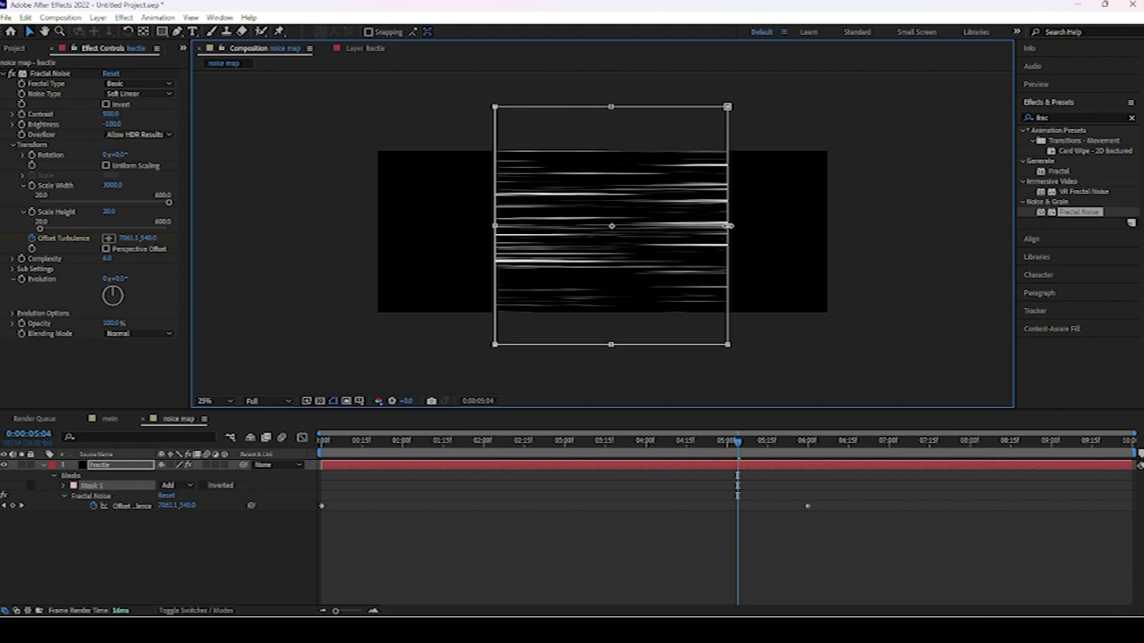
{"action": "left_click_drag", "start_coordinate": [728, 226], "coordinate": [743, 226]}
{"action": "left_click_drag", "start_coordinate": [494, 226], "coordinate": [485, 226]}
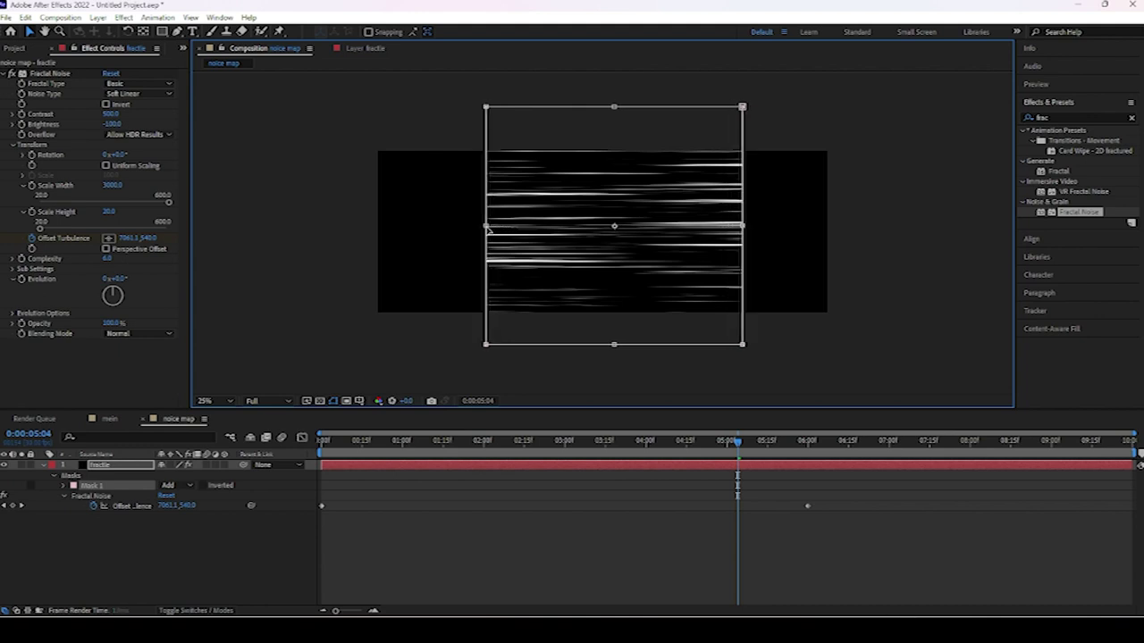
{"action": "left_click_drag", "start_coordinate": [587, 242], "coordinate": [581, 247]}
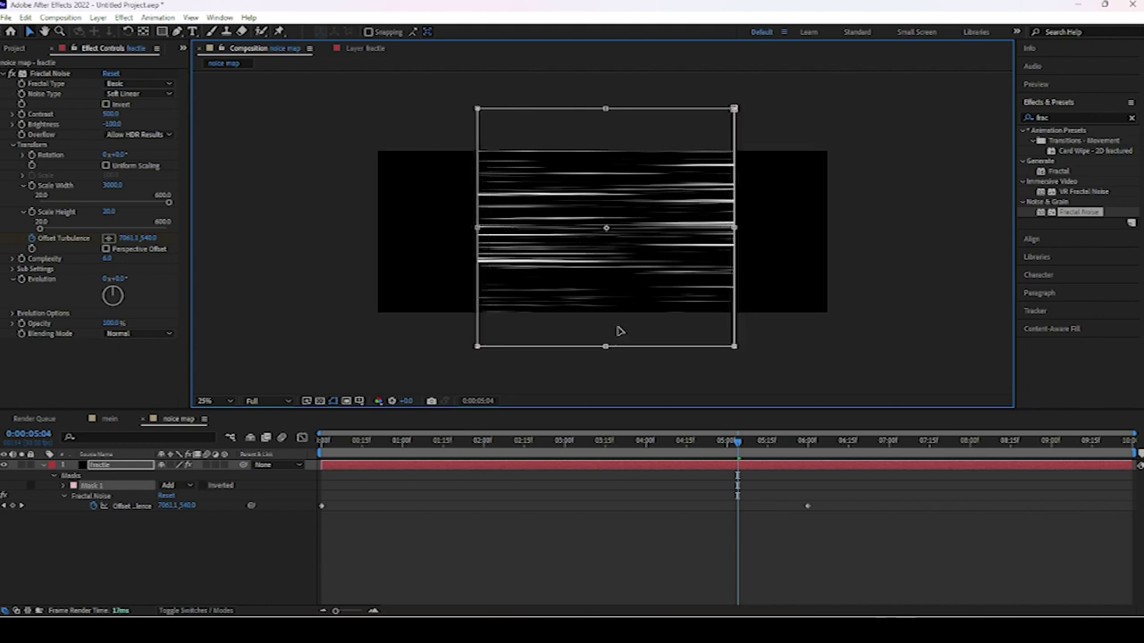
{"action": "left_click", "coordinate": [104, 487]}
- Set the fractle layer's Mask Feather to 500 pixels
{"action": "key", "text": "g"}
{"action": "key", "text": "f"}
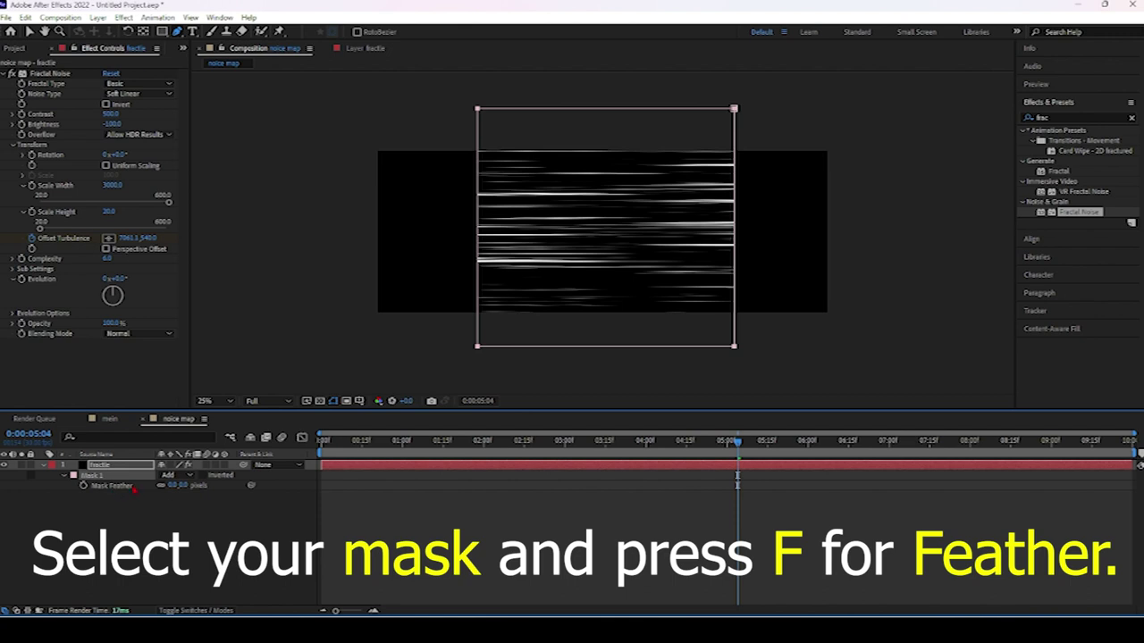
{"action": "left_click", "coordinate": [174, 486]}
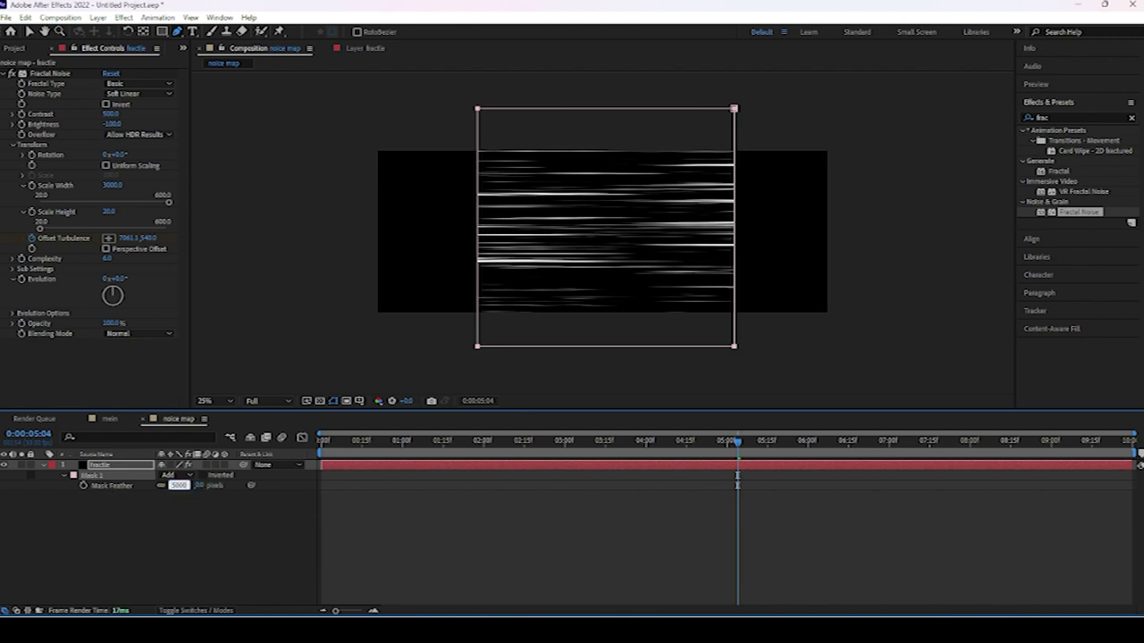
{"action": "key", "text": "Return"}
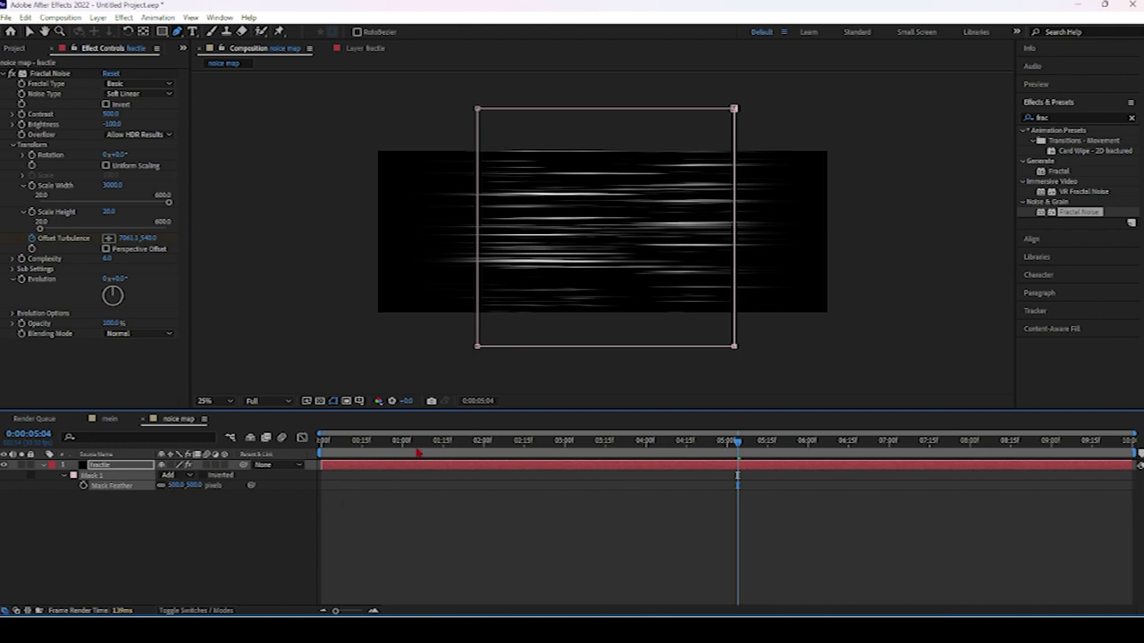
- Preview the feathered streaks and turn on the transparency grid
{"action": "left_click", "coordinate": [500, 505]}
{"action": "key", "text": "space"}
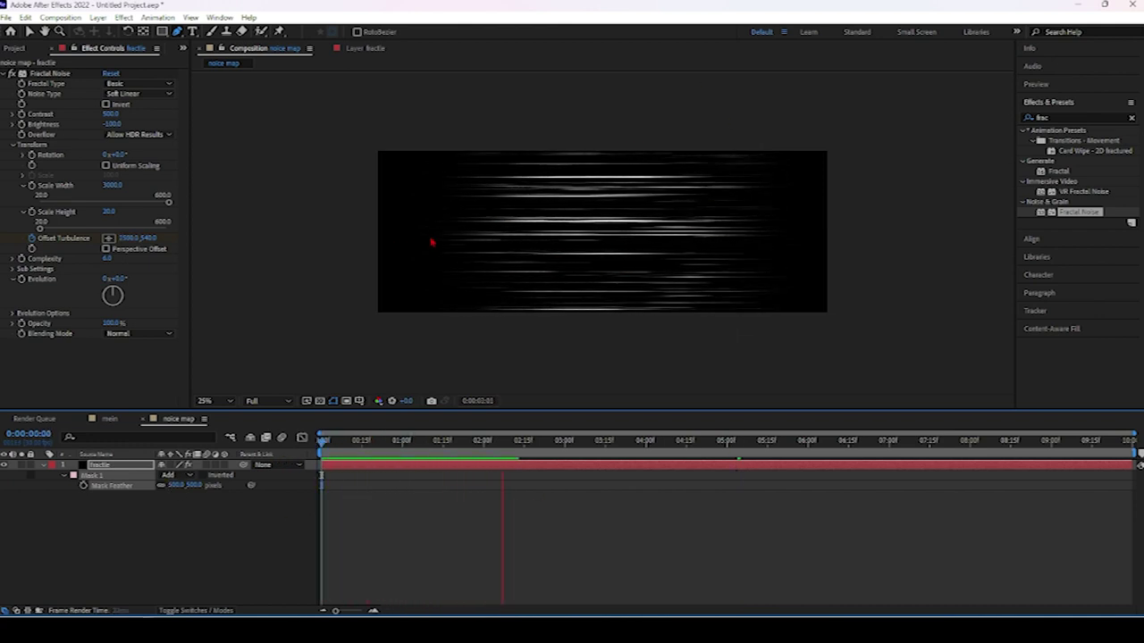
{"action": "key", "text": "space"}
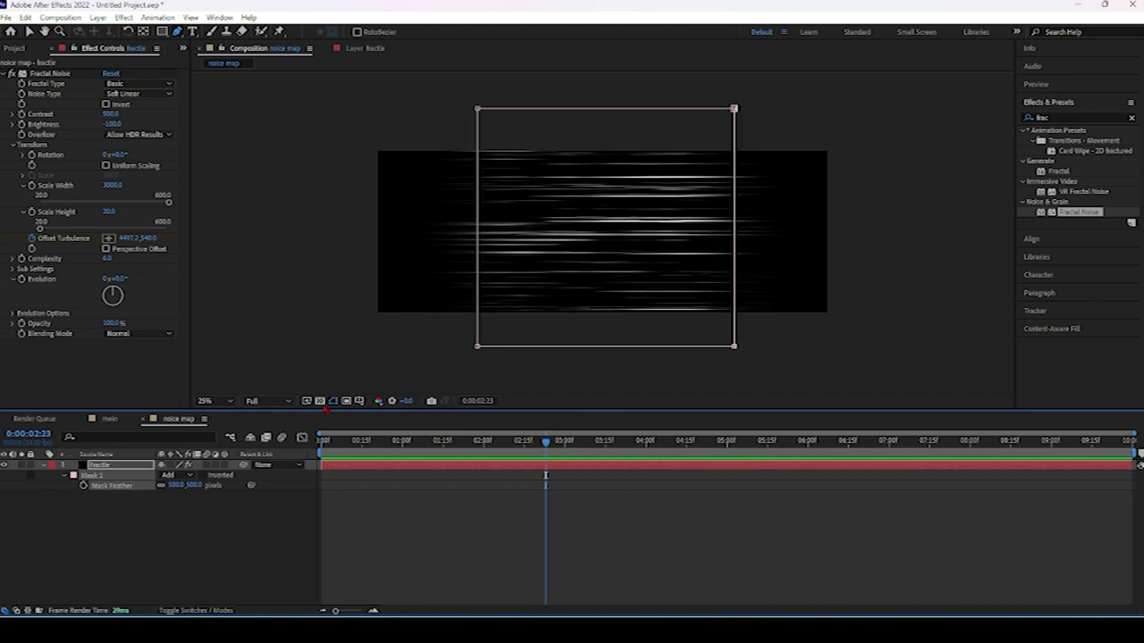
{"action": "left_click", "coordinate": [319, 401]}
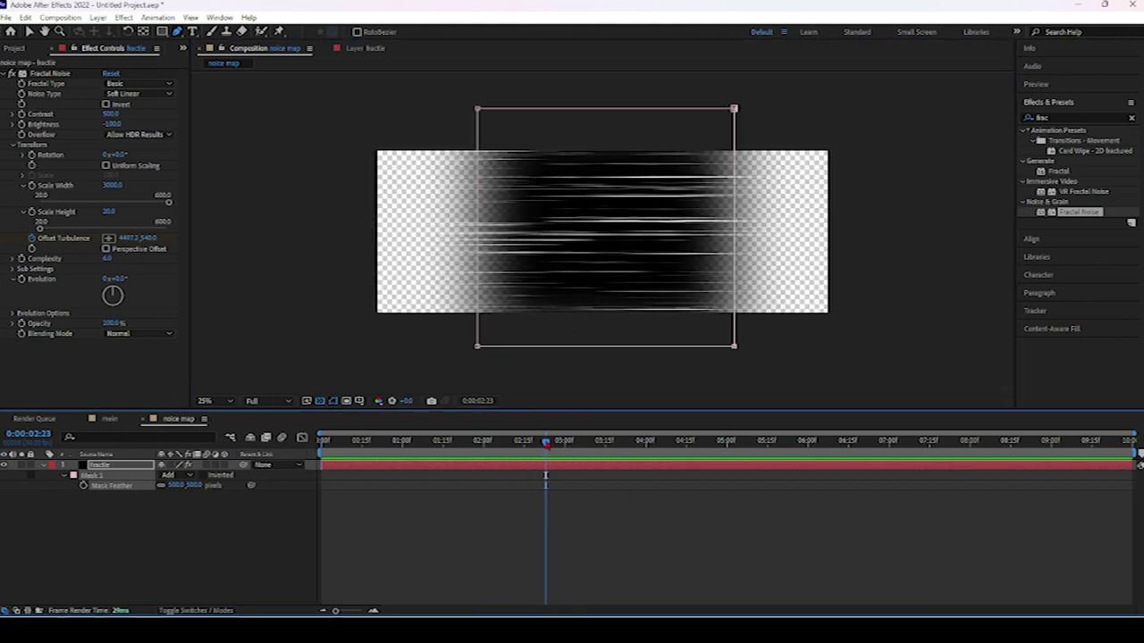
{"action": "left_click", "coordinate": [1058, 116]}
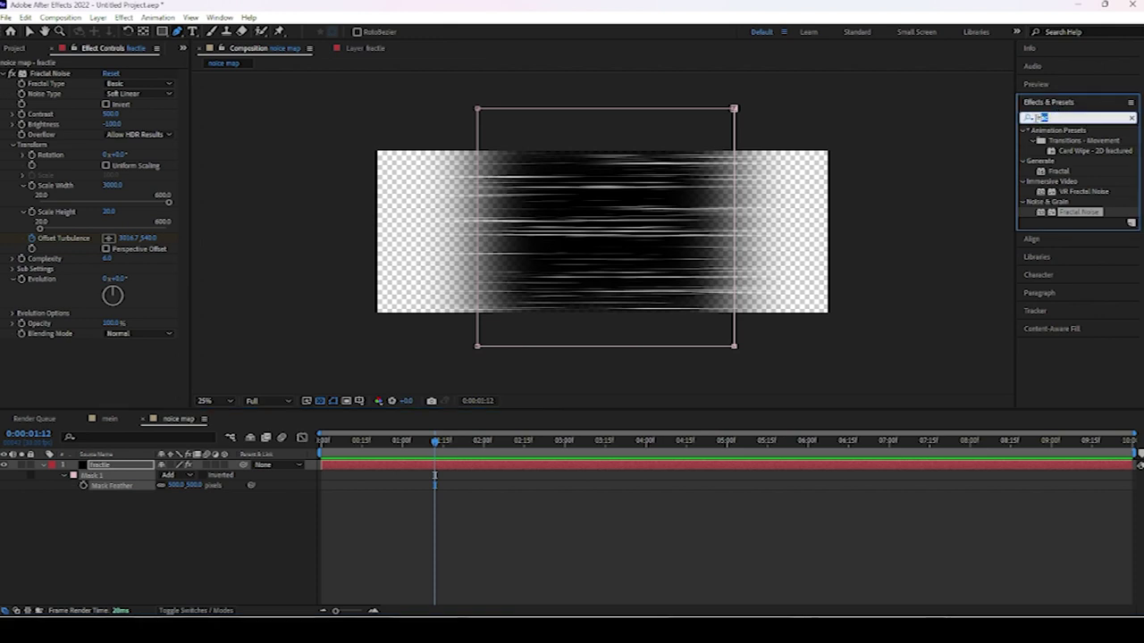
- Apply Tint to the noise layer, map white to purple, and preview the streaks
{"action": "type", "text": "tint"}
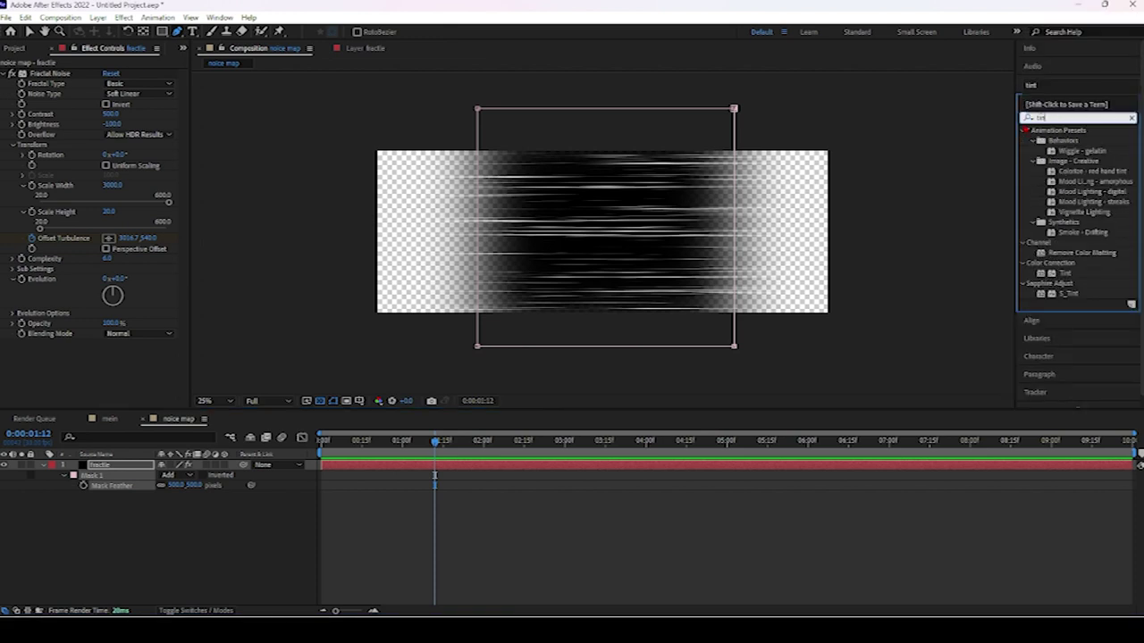
{"action": "type", "text": "e"}
{"action": "key", "text": "BackSpace"}
{"action": "double_click", "coordinate": [1070, 275]}
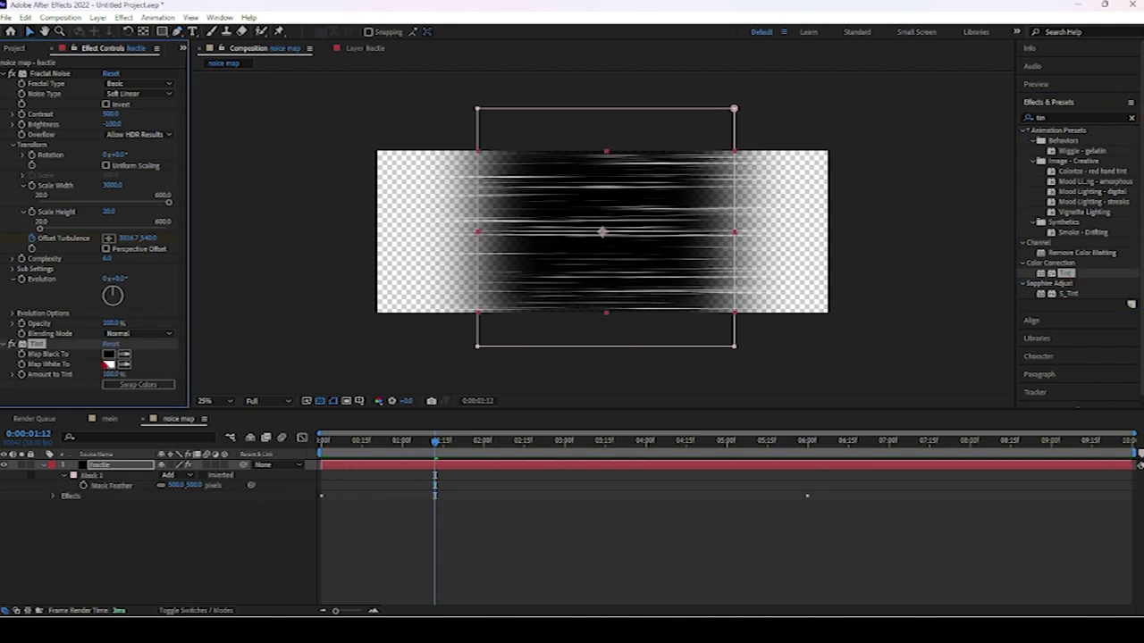
{"action": "left_click", "coordinate": [108, 365]}
{"action": "left_click_drag", "start_coordinate": [148, 436], "coordinate": [183, 406]}
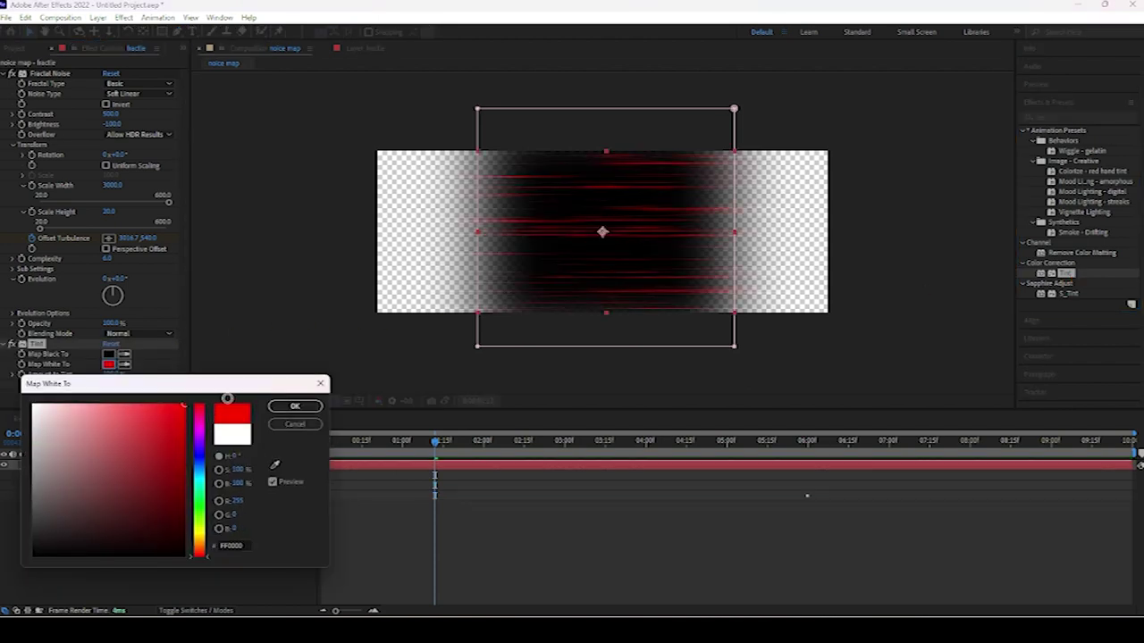
{"action": "left_click_drag", "start_coordinate": [235, 593], "coordinate": [197, 408]}
{"action": "left_click_drag", "start_coordinate": [197, 455], "coordinate": [180, 405]}
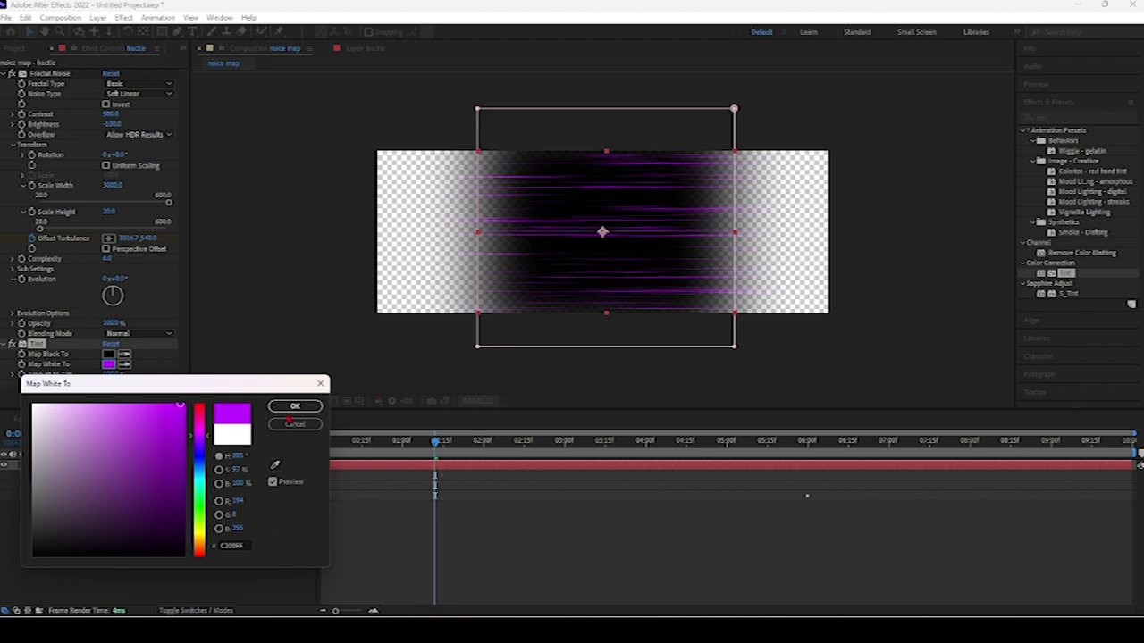
{"action": "left_click", "coordinate": [294, 408]}
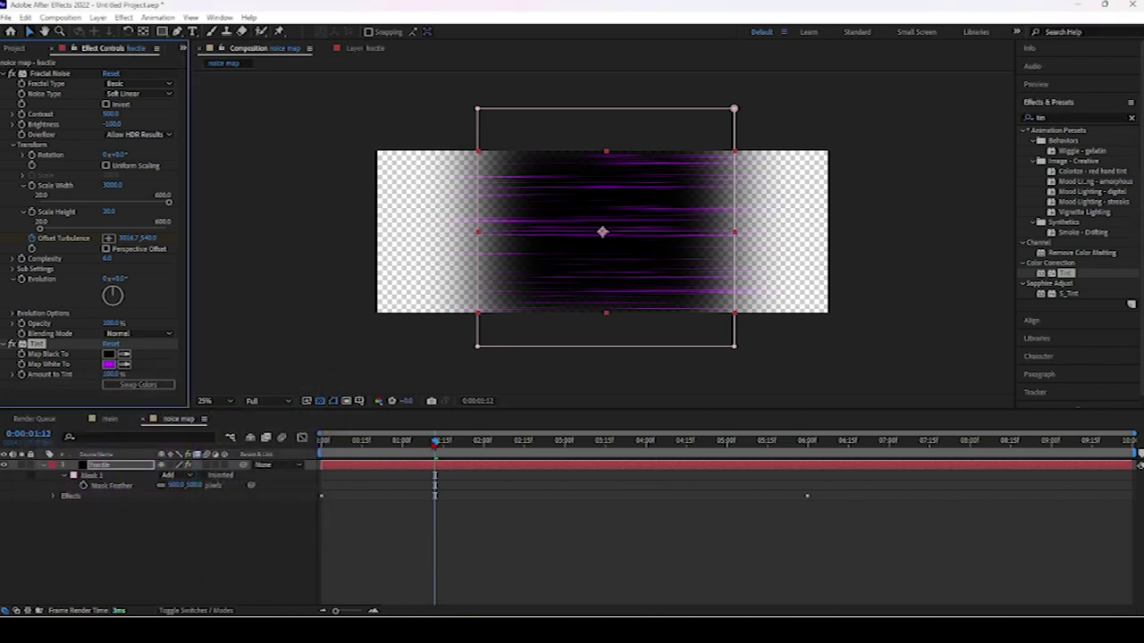
{"action": "key", "text": "space"}
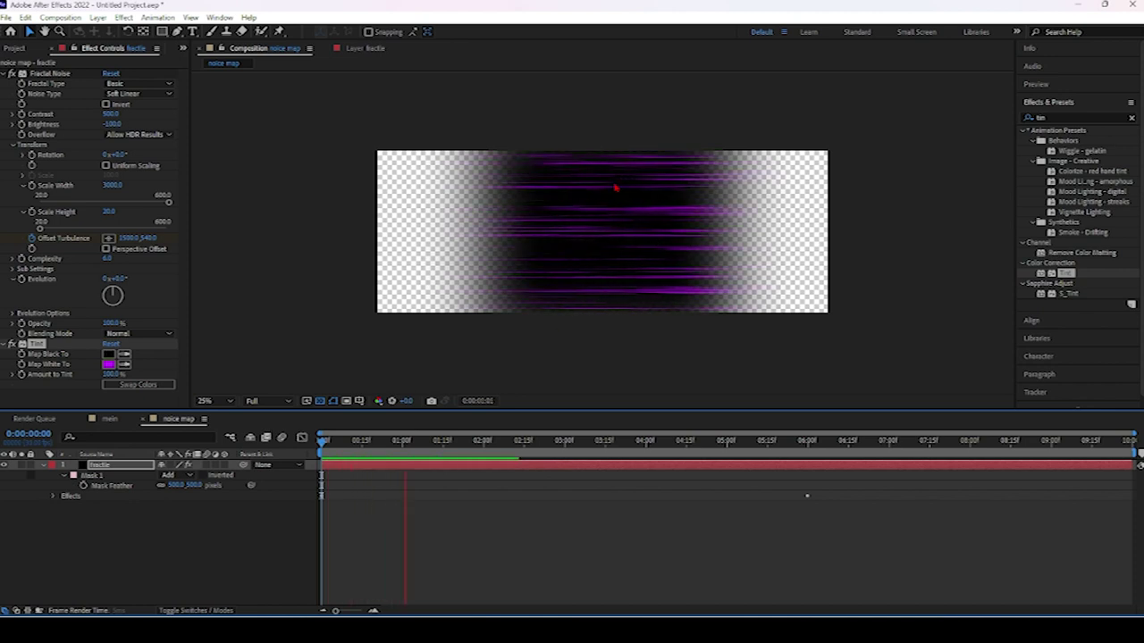
{"action": "key", "text": "space"}
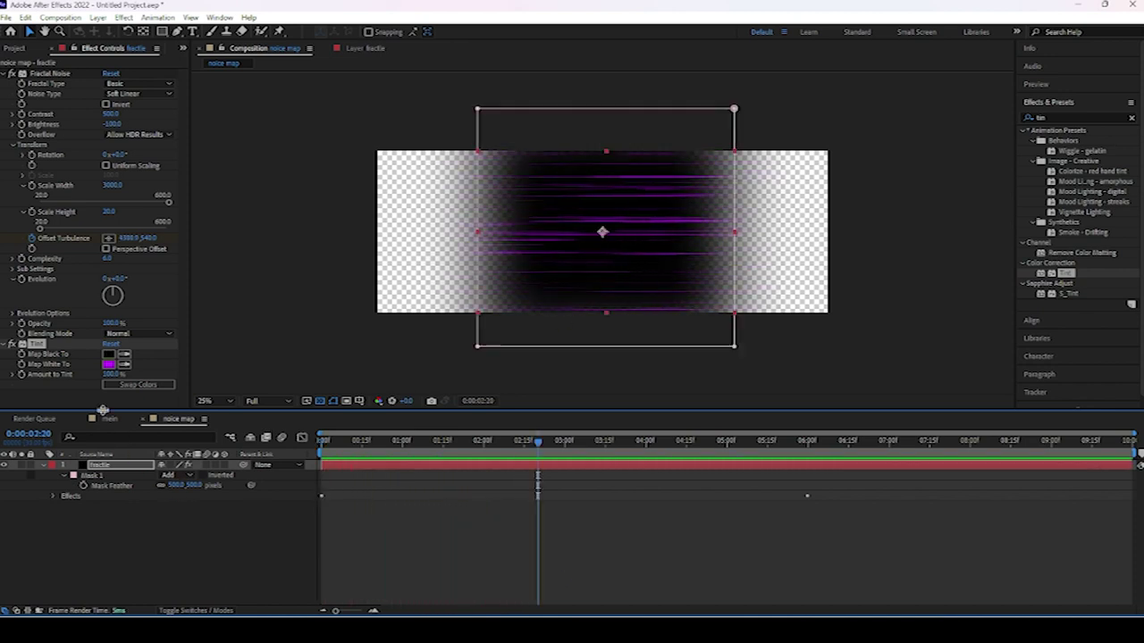
- Try Map White To FFFFFF with the black and white mapping swapped, previewing the result
{"action": "left_click", "coordinate": [109, 365]}
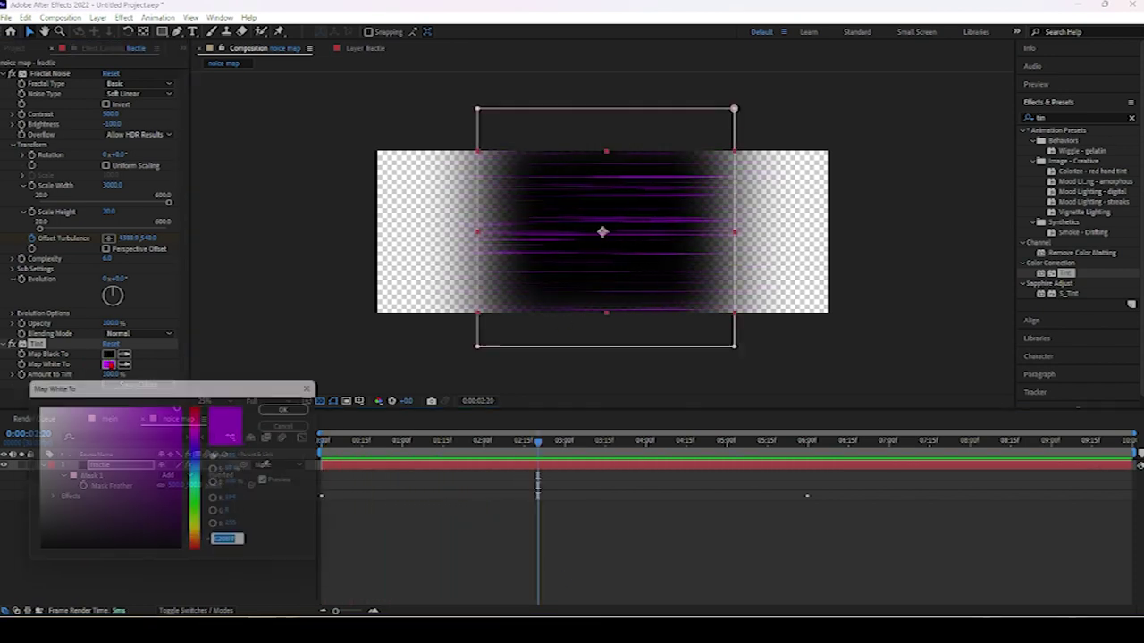
{"action": "type", "text": "FFFFFF"}
{"action": "left_click", "coordinate": [295, 407]}
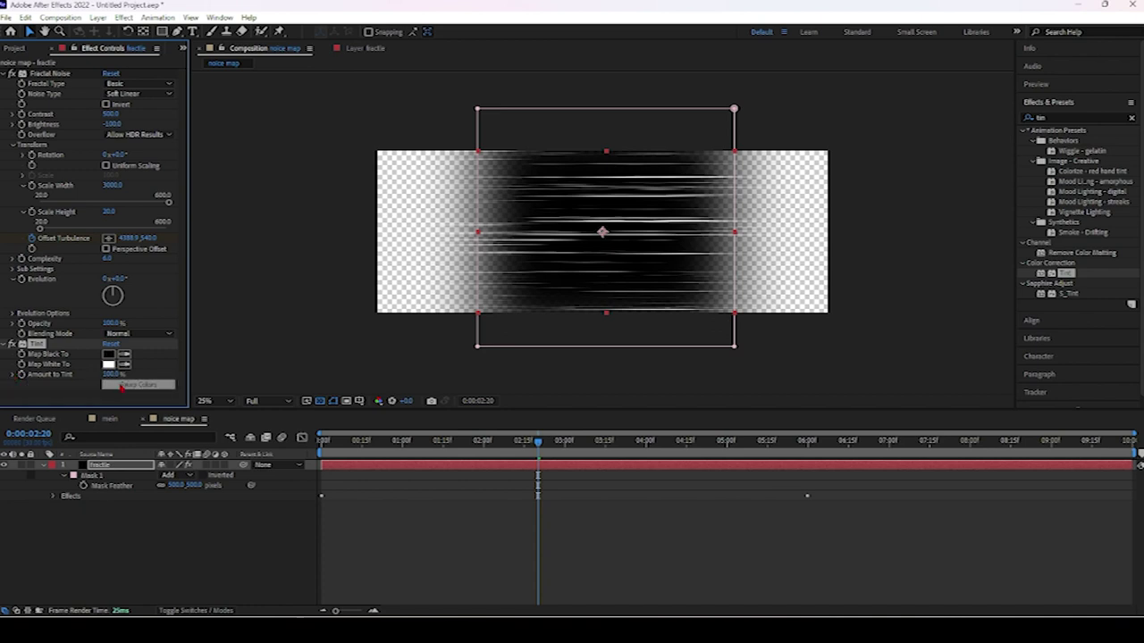
{"action": "left_click", "coordinate": [123, 385]}
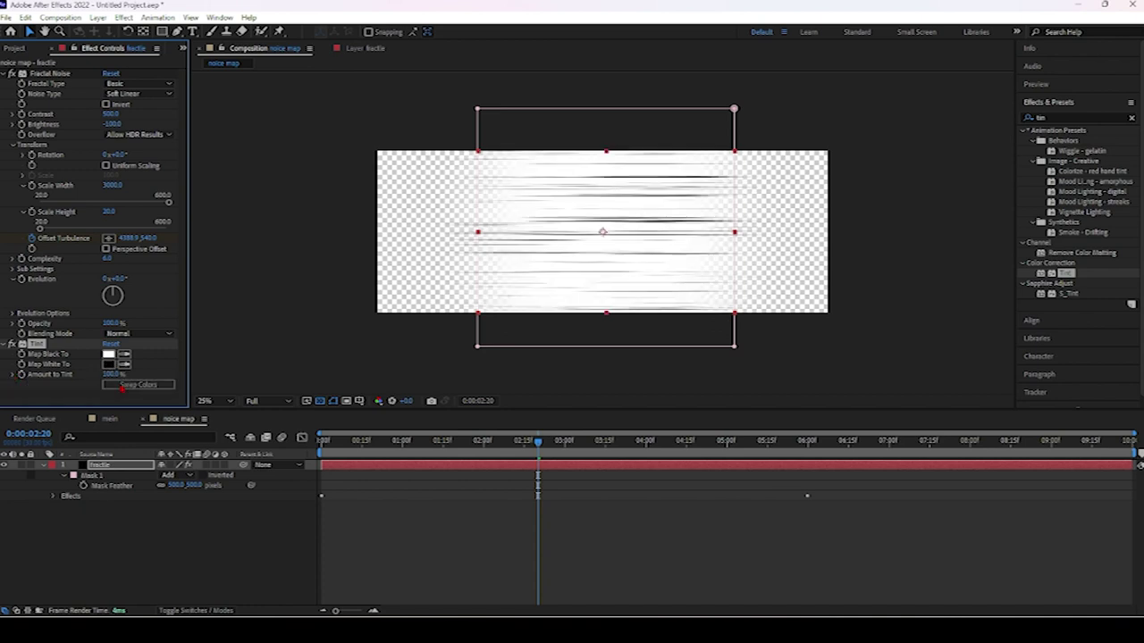
{"action": "left_click", "coordinate": [368, 442]}
{"action": "key", "text": "space"}
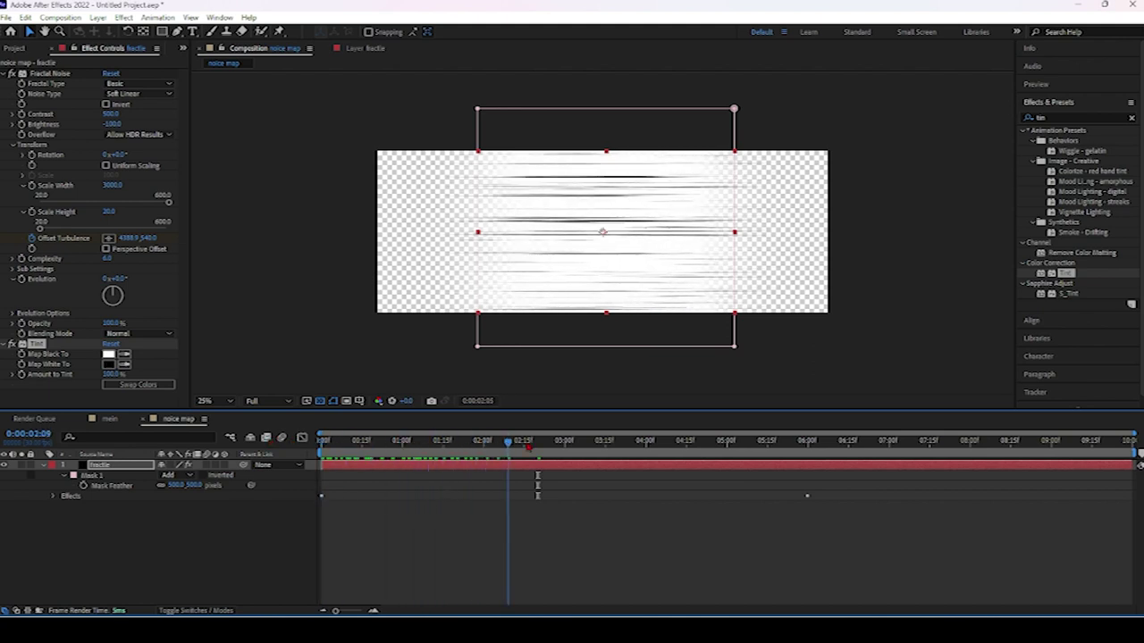
{"action": "key", "text": "space"}
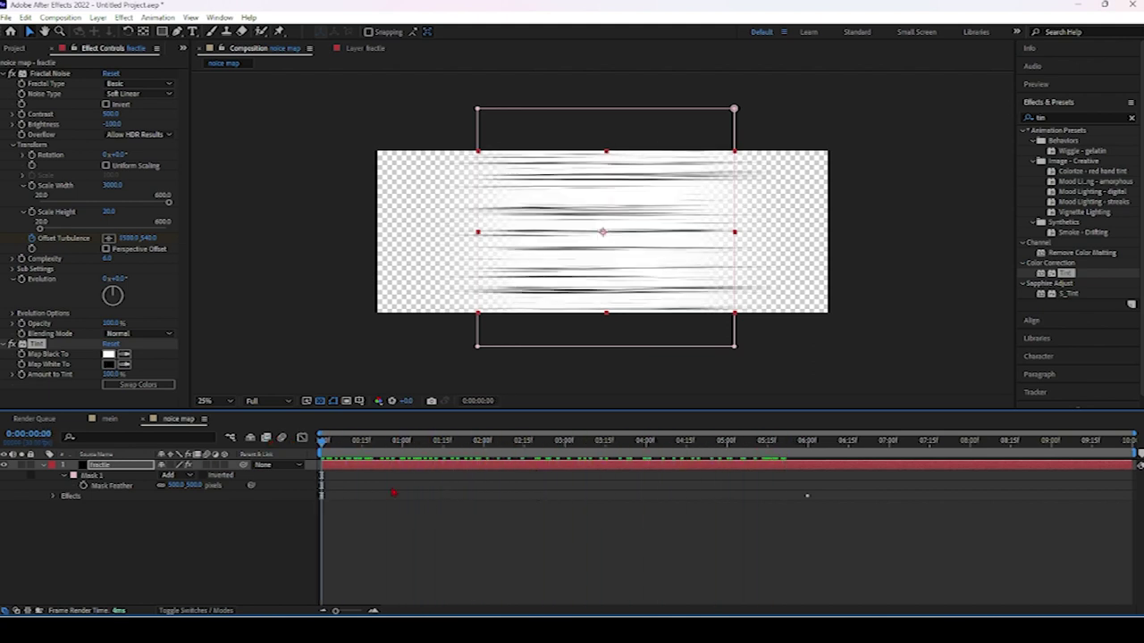
- Swap the mapping back and map white to pure red, previewing from about four seconds
{"action": "left_click", "coordinate": [130, 385]}
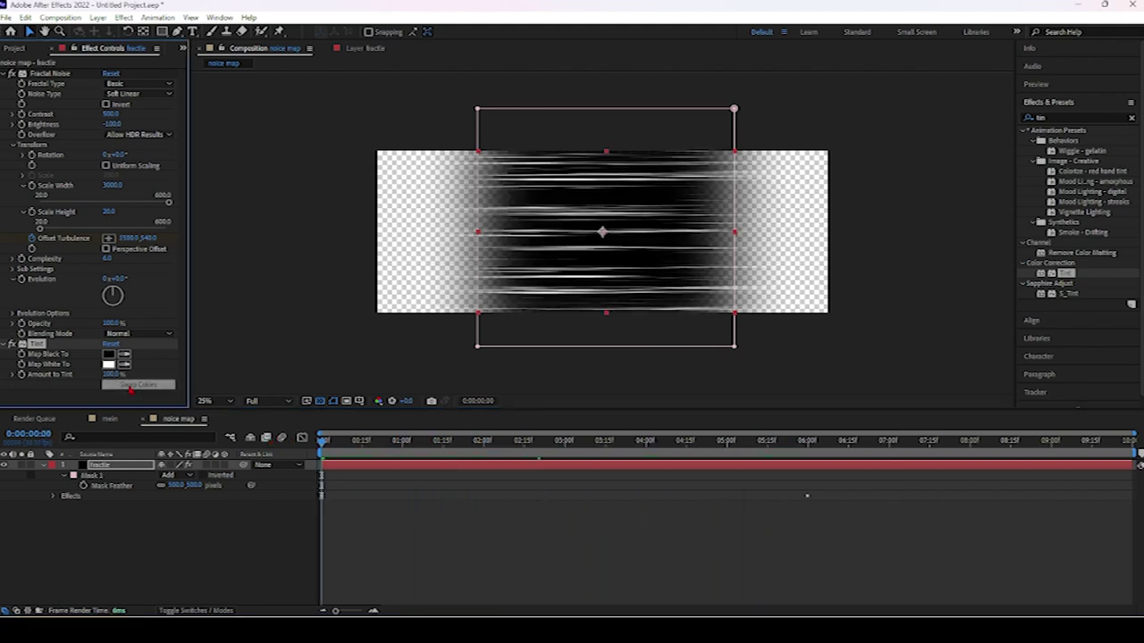
{"action": "left_click", "coordinate": [109, 364]}
{"action": "left_click", "coordinate": [161, 418]}
{"action": "left_click_drag", "start_coordinate": [161, 417], "coordinate": [226, 398]}
{"action": "left_click", "coordinate": [295, 406]}
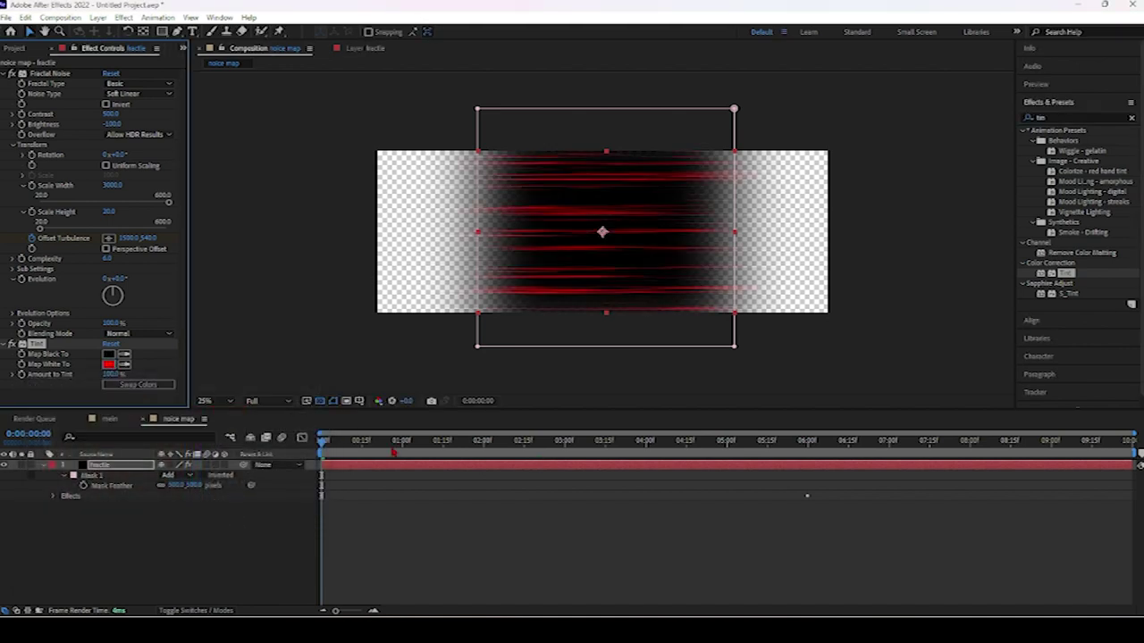
{"action": "left_click_drag", "start_coordinate": [323, 440], "coordinate": [673, 471]}
{"action": "key", "text": "space"}
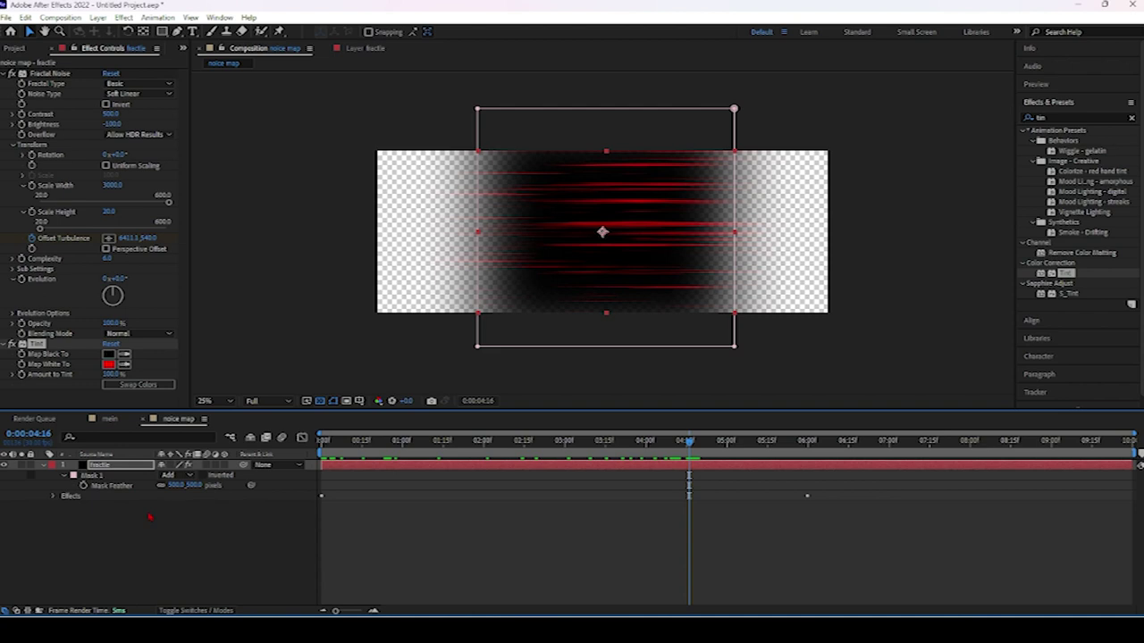
{"action": "left_click", "coordinate": [109, 418]}
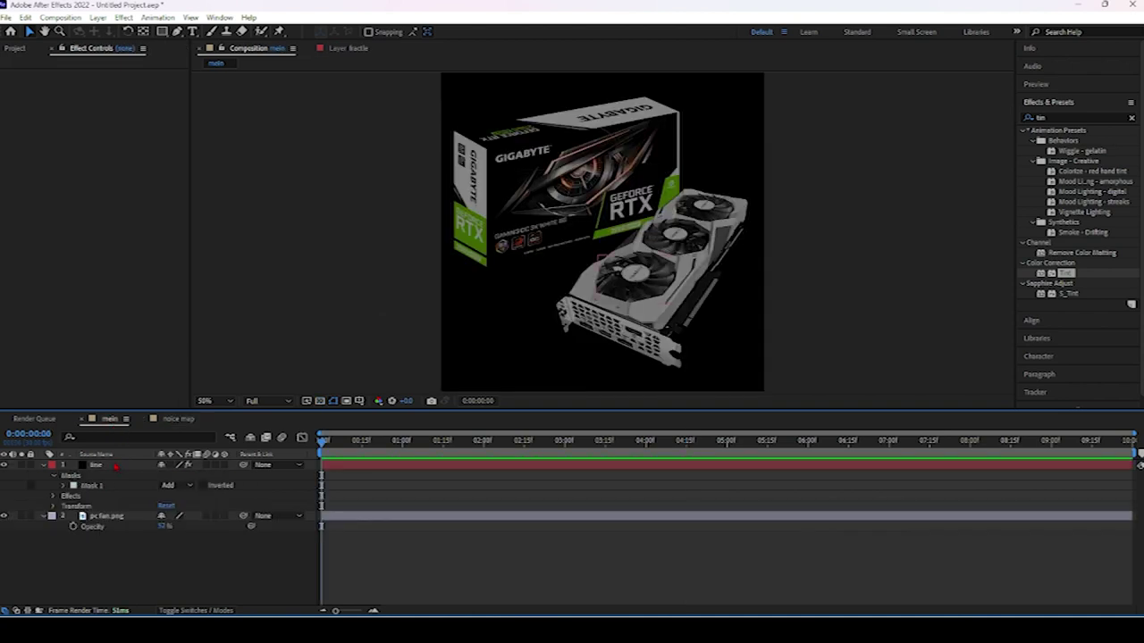
- Drop the noice map comp into mein as layer 3 and make it line's omino snake Source Layer
{"action": "left_click", "coordinate": [14, 48]}
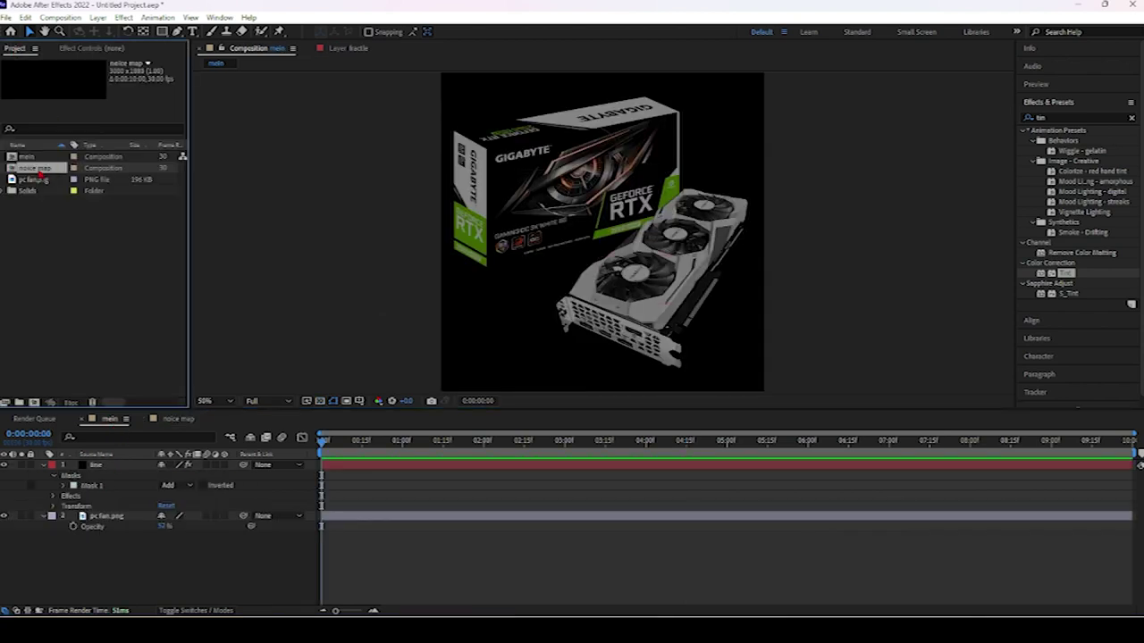
{"action": "left_click_drag", "start_coordinate": [38, 174], "coordinate": [101, 572]}
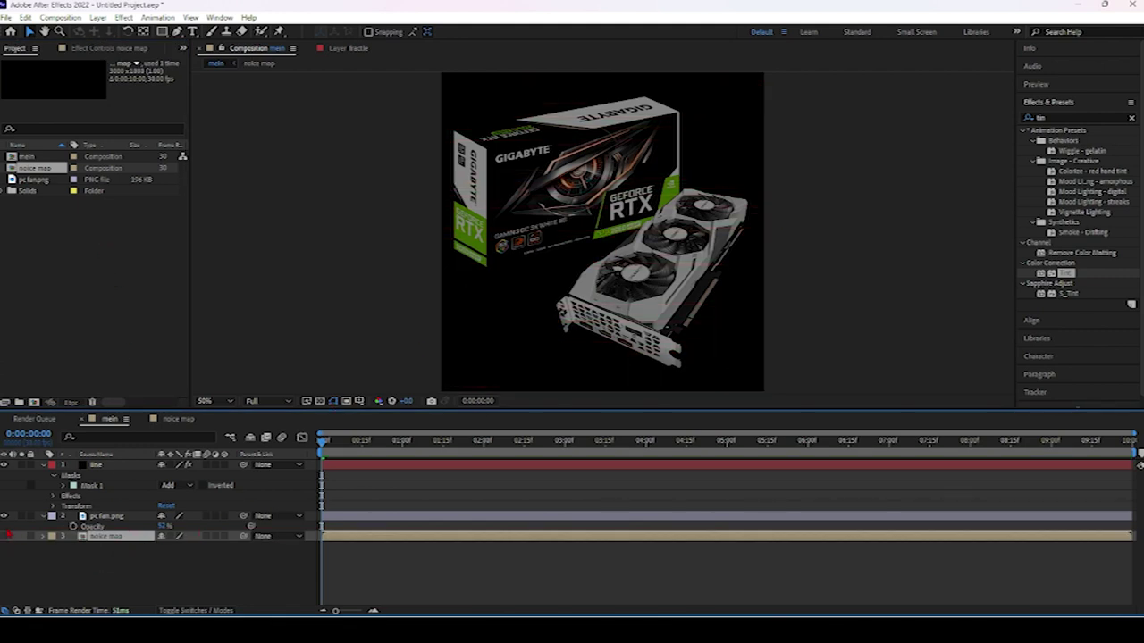
{"action": "left_click", "coordinate": [125, 469]}
{"action": "left_click", "coordinate": [120, 83]}
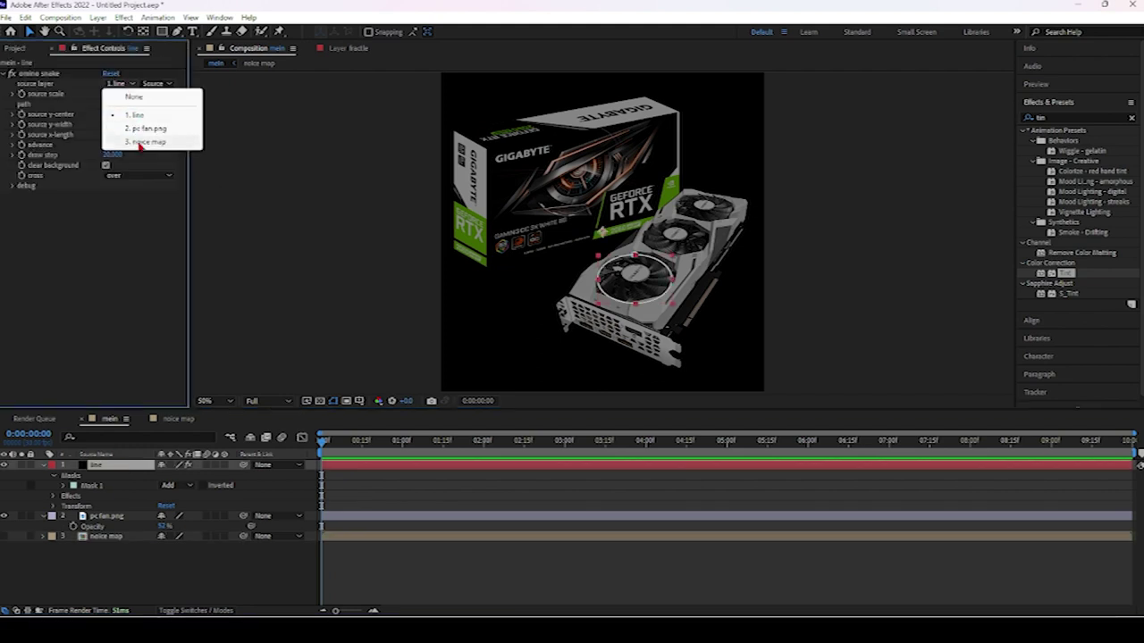
{"action": "left_click", "coordinate": [141, 143]}
{"action": "left_click", "coordinate": [129, 103]}
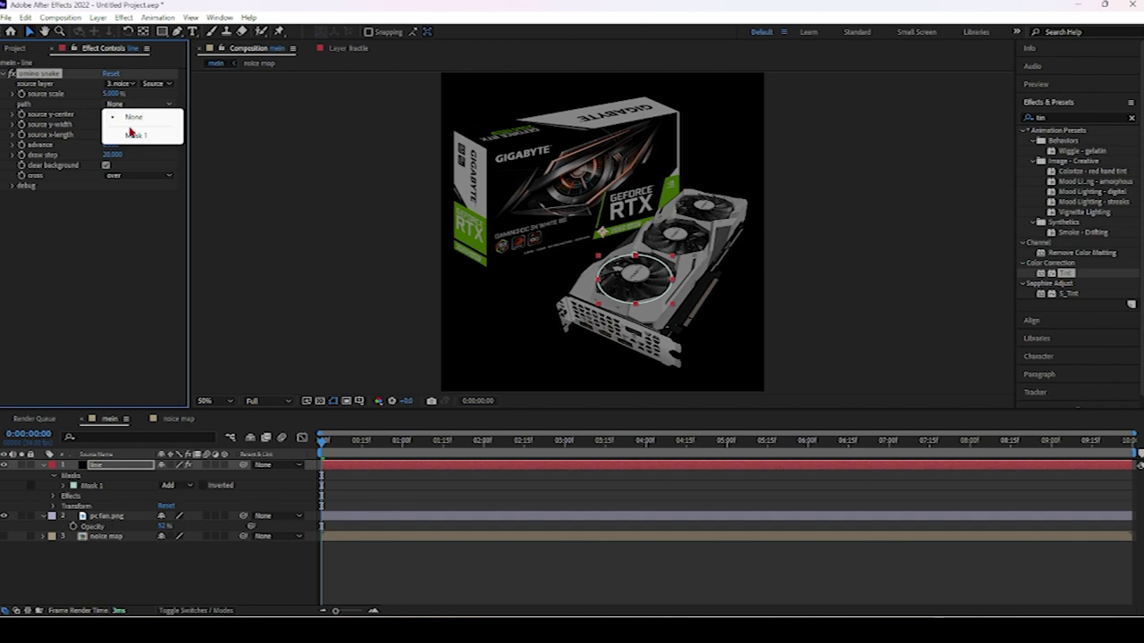
- Set the omino snake path to Mask 1 and source scale to about 45%, then preview
{"action": "left_click", "coordinate": [132, 134]}
{"action": "left_click", "coordinate": [109, 93]}
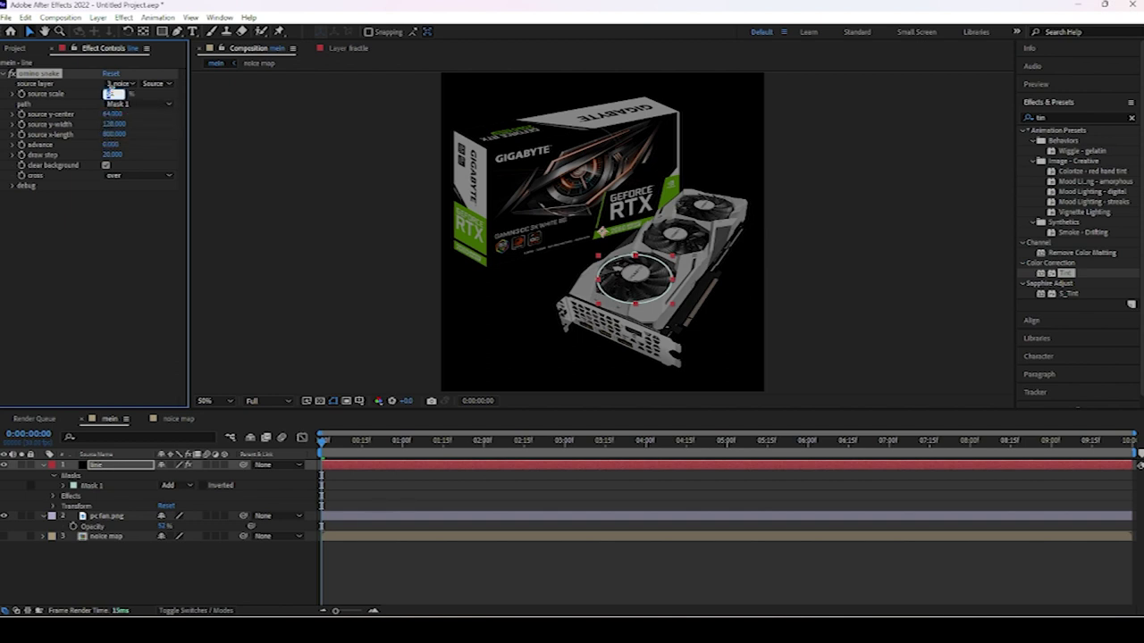
{"action": "type", "text": "100"}
{"action": "key", "text": "Return"}
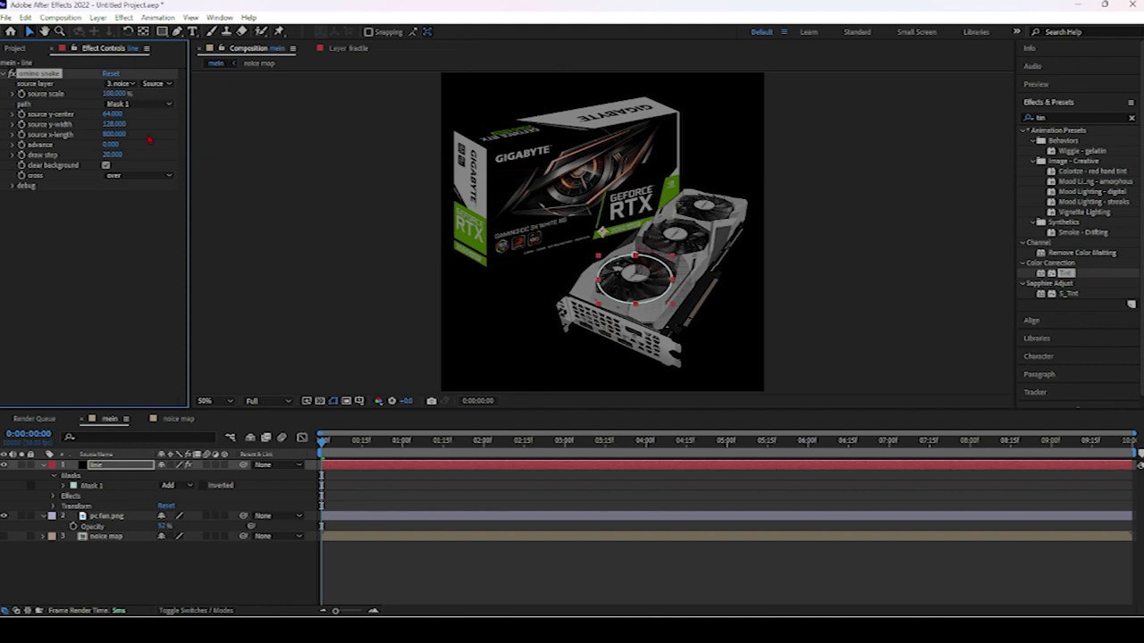
{"action": "left_click", "coordinate": [115, 94]}
{"action": "left_click_drag", "start_coordinate": [114, 94], "coordinate": [80, 93]}
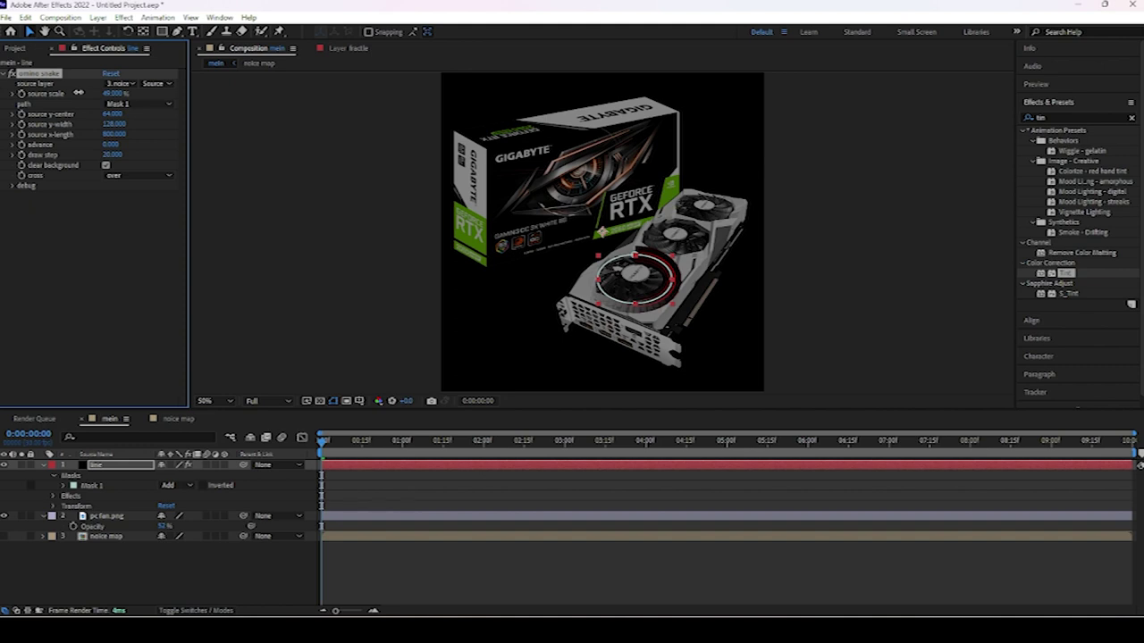
{"action": "left_click", "coordinate": [109, 94]}
{"action": "key", "text": "Return"}
{"action": "key", "text": "space"}
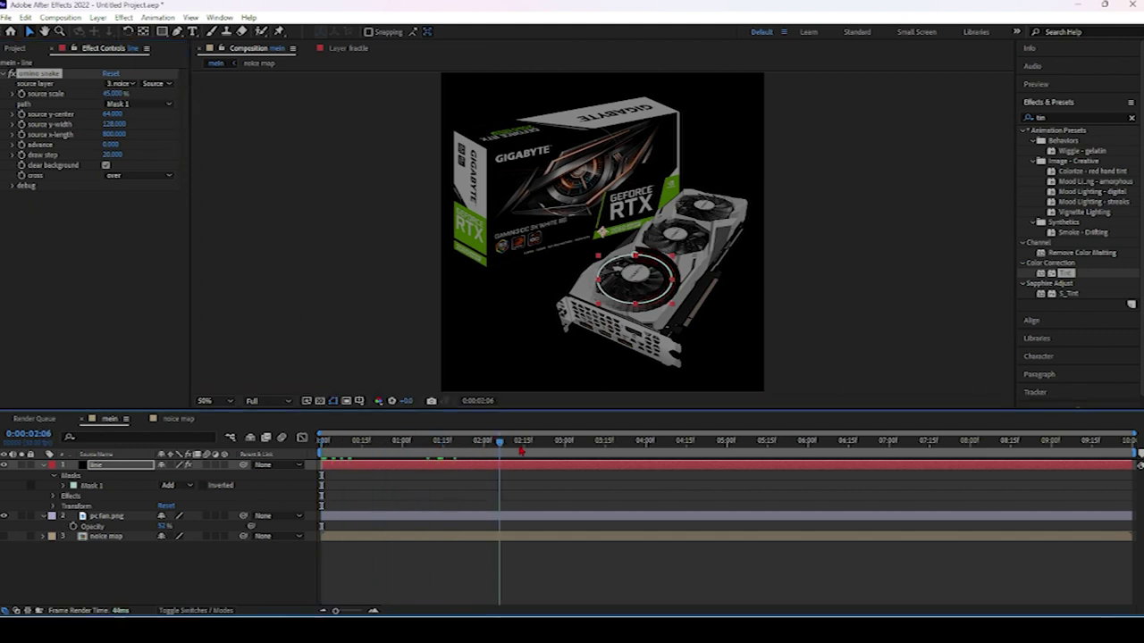
{"action": "key", "text": "space"}
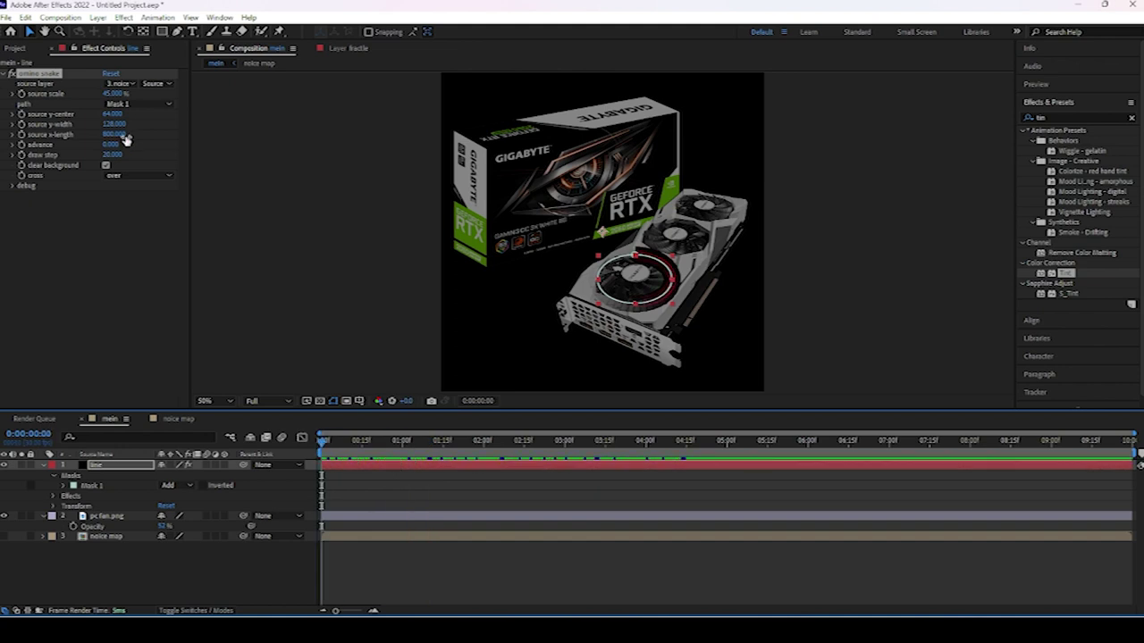
- Try source x-lengths 1280 and 1050, settle near 880, and preview the motion
{"action": "left_click_drag", "start_coordinate": [114, 134], "coordinate": [141, 134]}
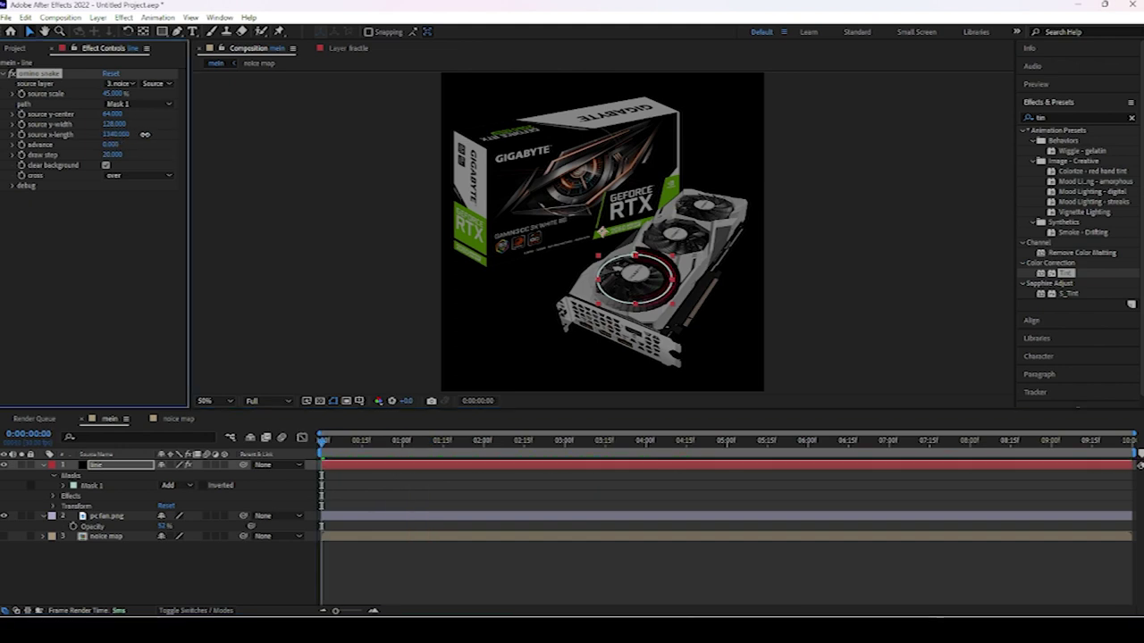
{"action": "mouse_move", "coordinate": [282, 133]}
{"action": "left_mouse_down"}
{"action": "mouse_move", "coordinate": [150, 148]}
{"action": "mouse_move", "coordinate": [189, 148]}
{"action": "left_mouse_up"}
{"action": "left_click", "coordinate": [111, 154]}
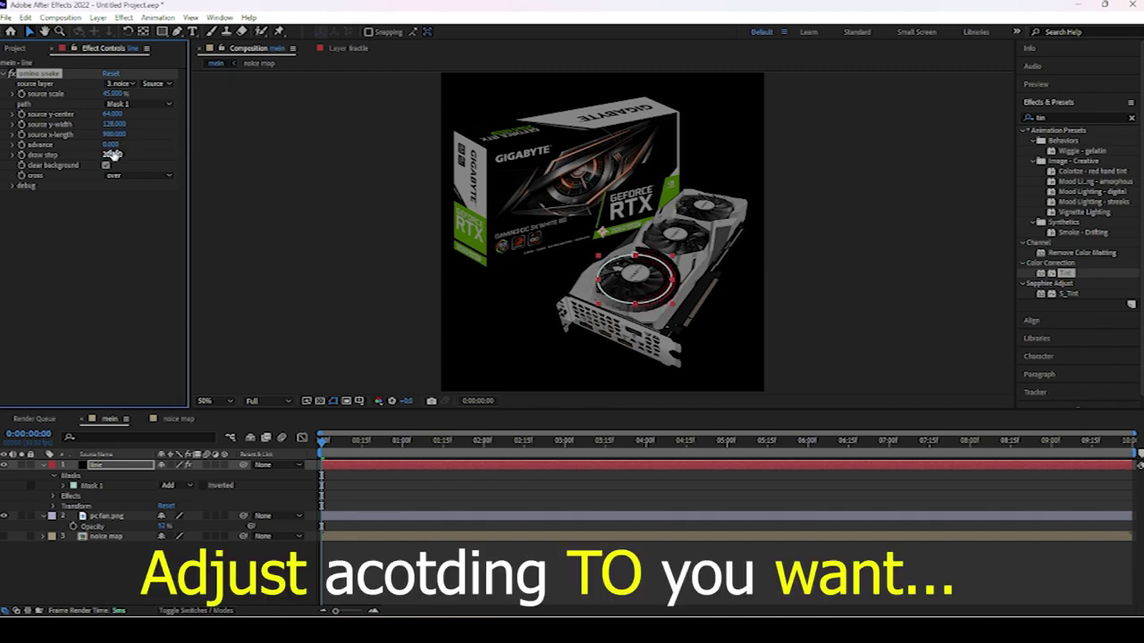
{"action": "key", "text": "Return"}
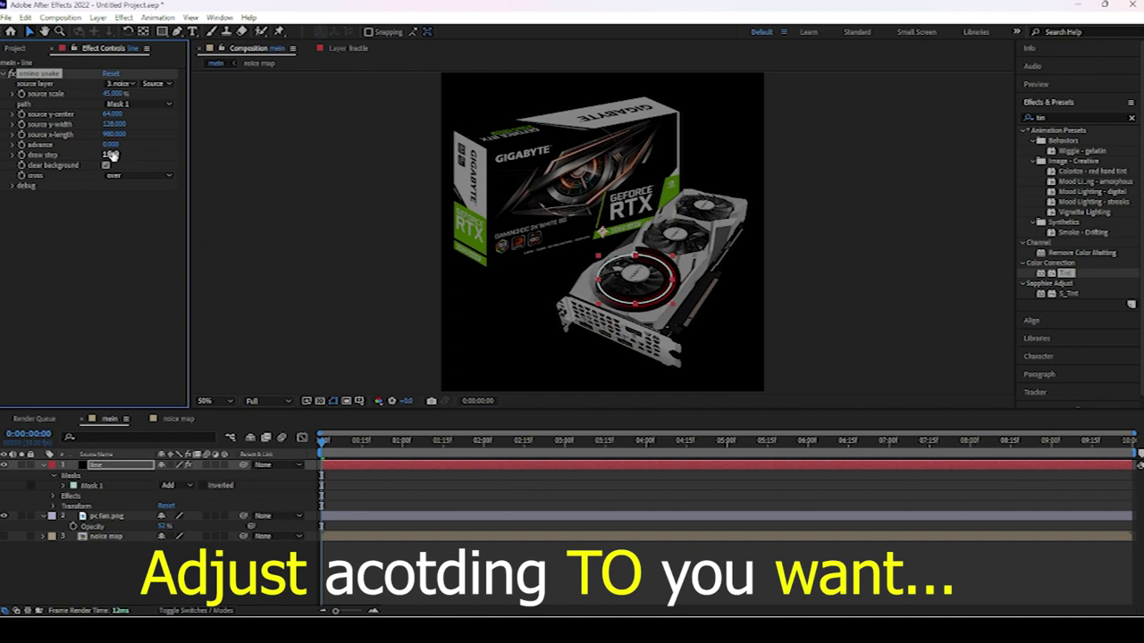
{"action": "left_click", "coordinate": [115, 134]}
{"action": "type", "text": "1050"}
{"action": "key", "text": "Return"}
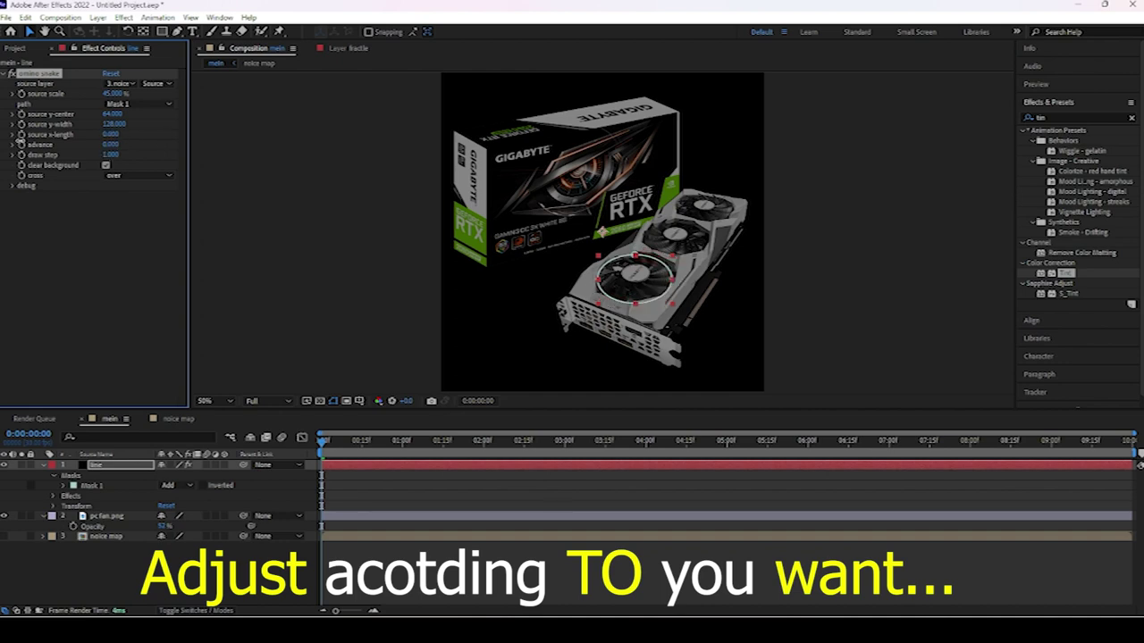
{"action": "left_click_drag", "start_coordinate": [85, 145], "coordinate": [73, 154]}
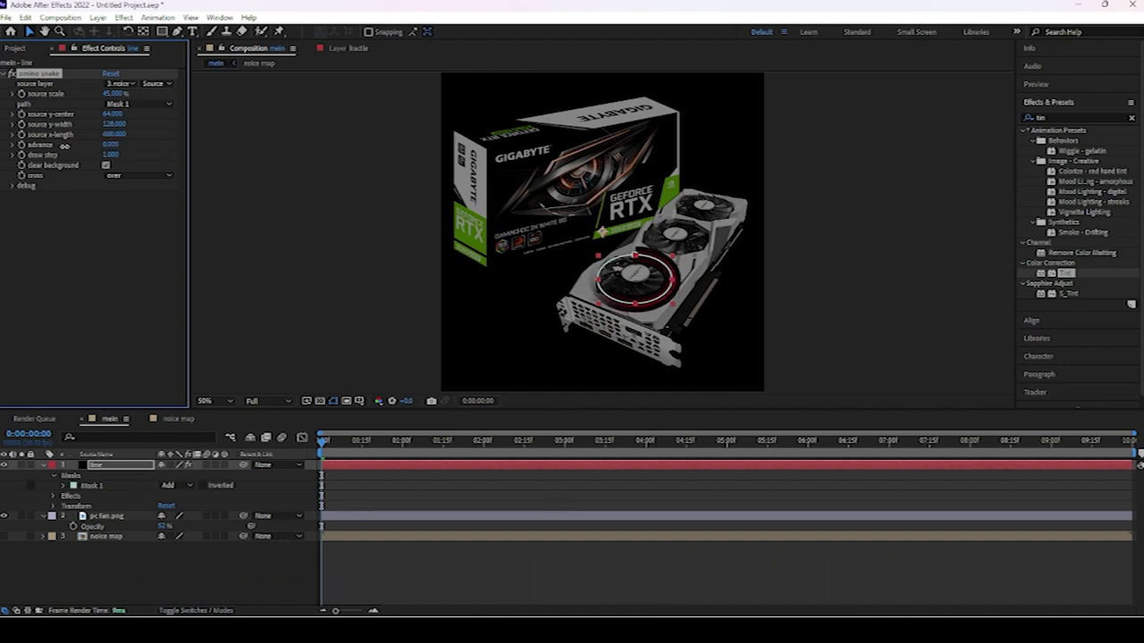
{"action": "key", "text": "space"}
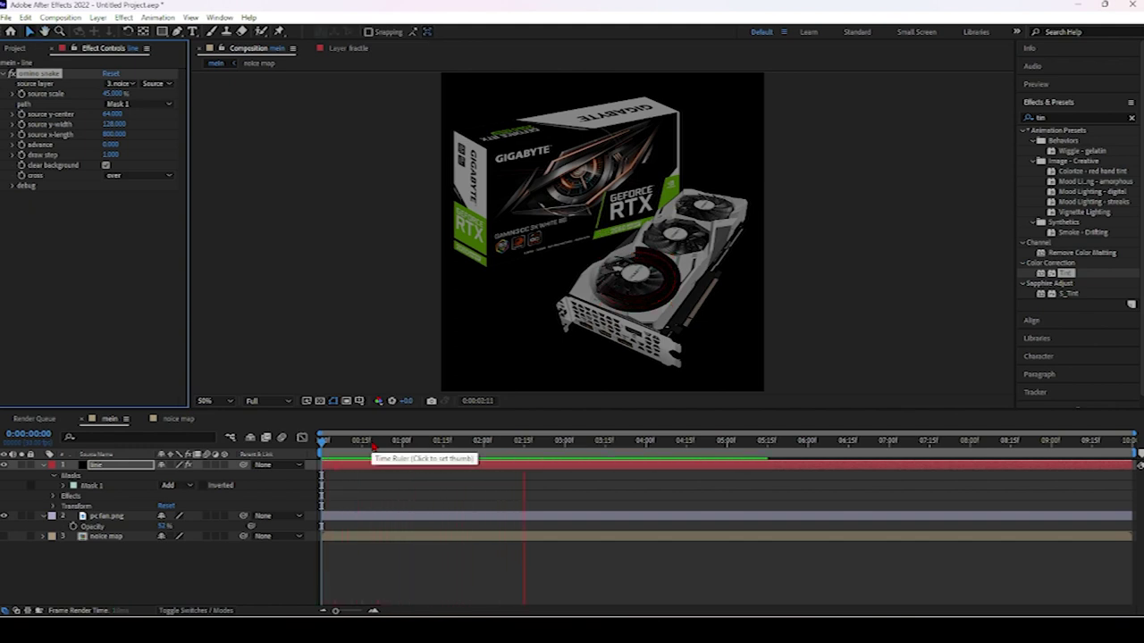
{"action": "key", "text": "space"}
{"action": "left_click", "coordinate": [178, 419]}
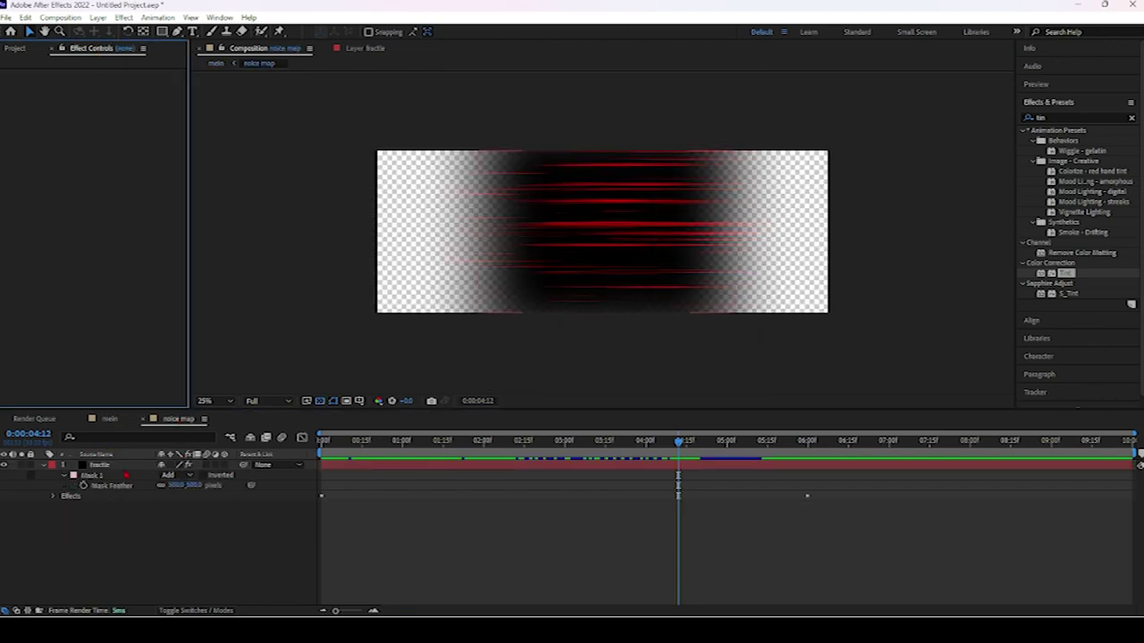
- Apply a Color Range key to the fractle layer with Color Space set to YUV
{"action": "left_click", "coordinate": [98, 465]}
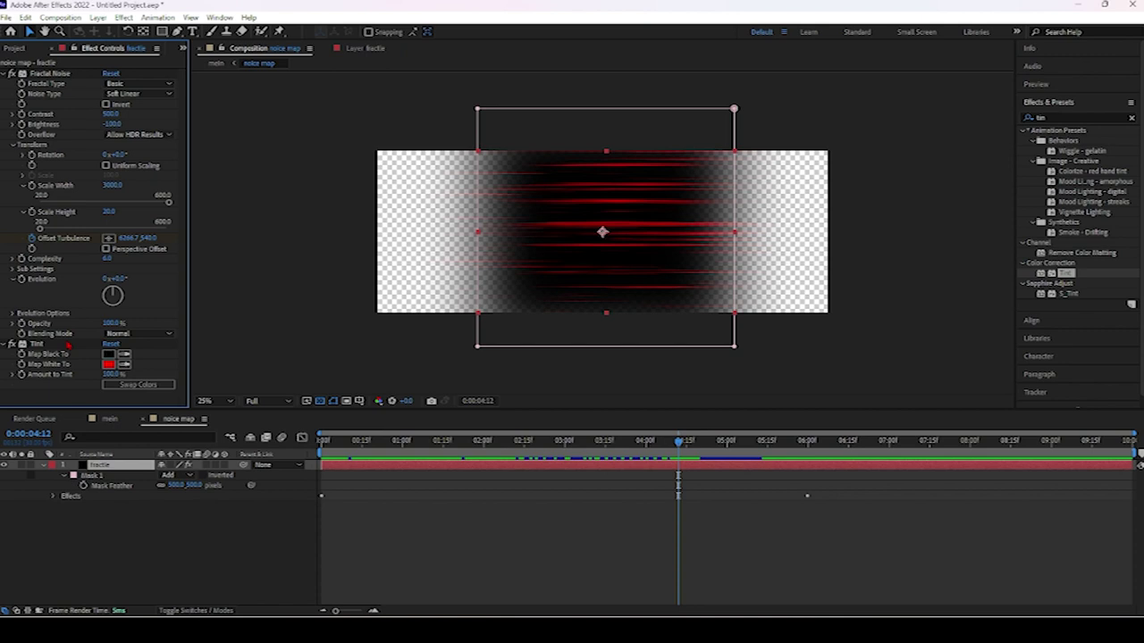
{"action": "double_click", "coordinate": [1067, 305]}
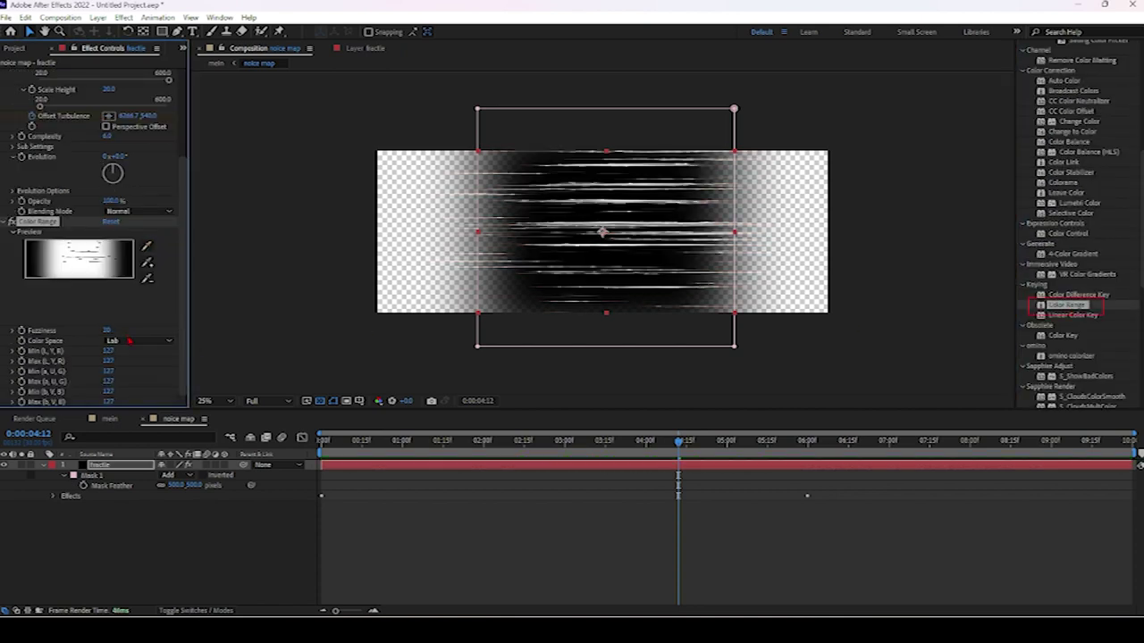
{"action": "left_click", "coordinate": [129, 340]}
{"action": "left_click", "coordinate": [139, 369]}
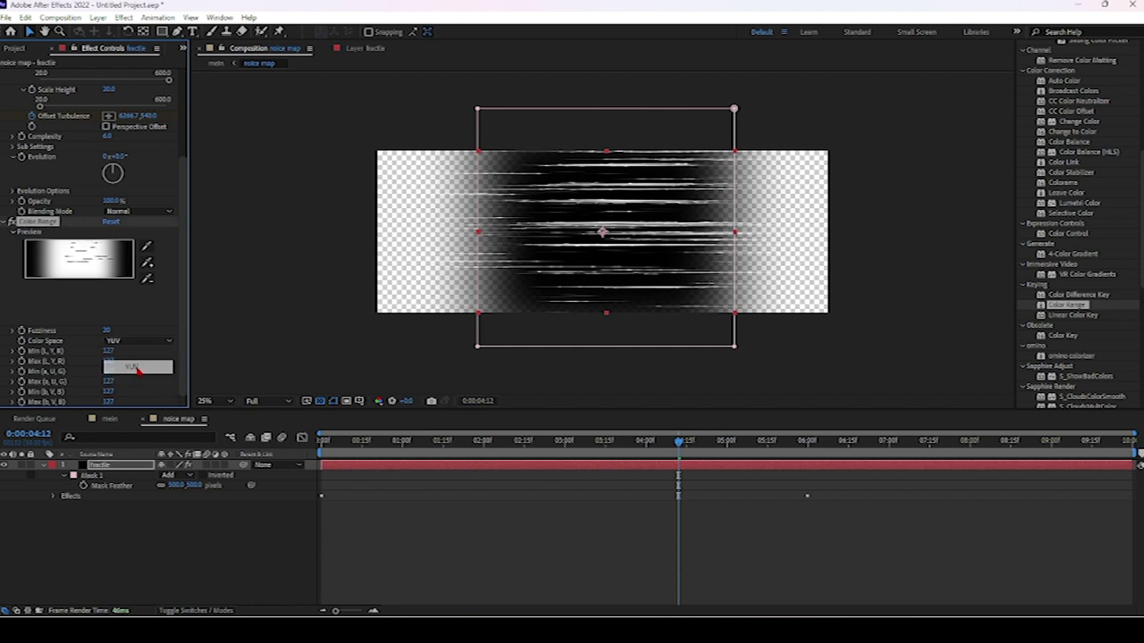
{"action": "left_click", "coordinate": [134, 340]}
{"action": "left_click", "coordinate": [133, 382]}
{"action": "left_click", "coordinate": [134, 341]}
{"action": "left_click", "coordinate": [135, 367]}
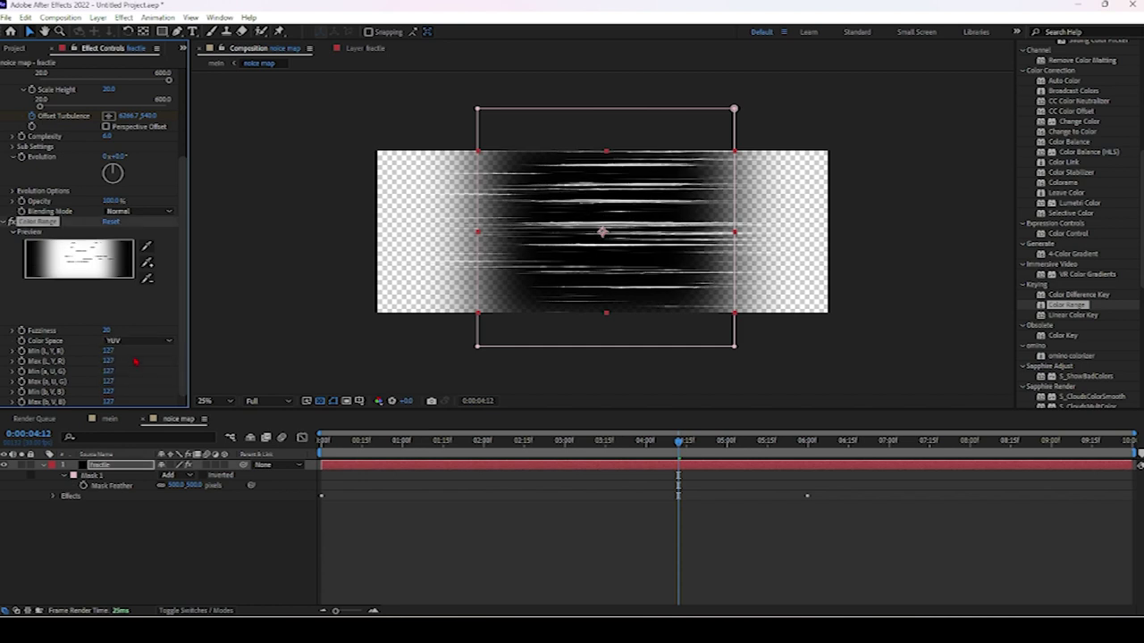
- Tune the key's minimum Y so faint grey streaks remain, back at the first frame
{"action": "mouse_move", "coordinate": [109, 350]}
{"action": "left_mouse_down"}
{"action": "mouse_move", "coordinate": [303, 362]}
{"action": "mouse_move", "coordinate": [107, 361]}
{"action": "left_mouse_up"}
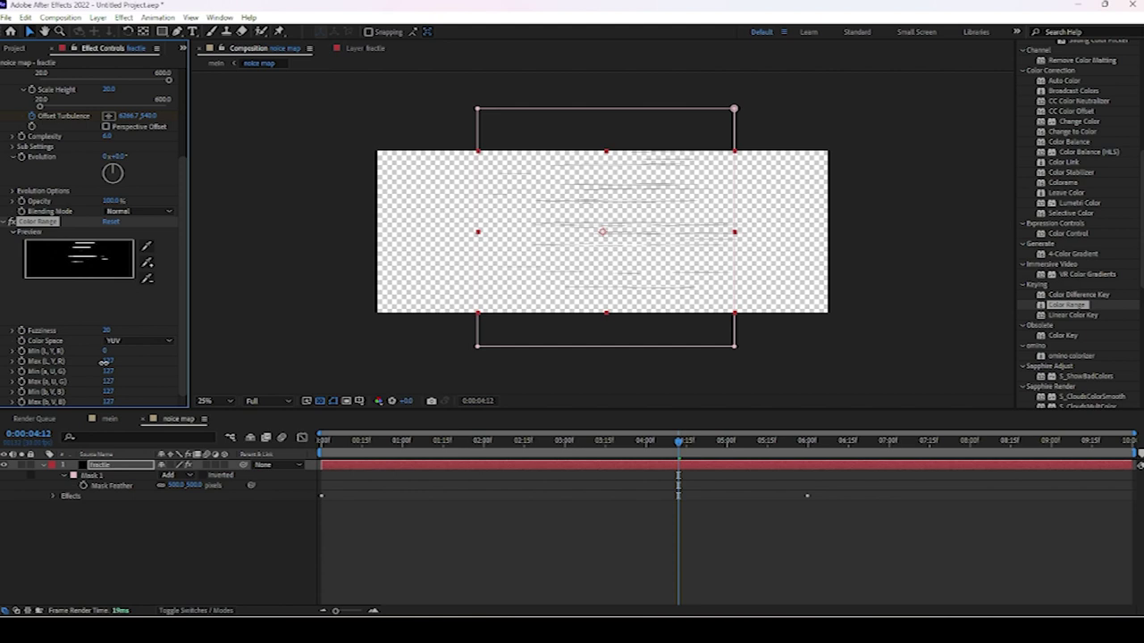
{"action": "left_click_drag", "start_coordinate": [104, 361], "coordinate": [107, 361]}
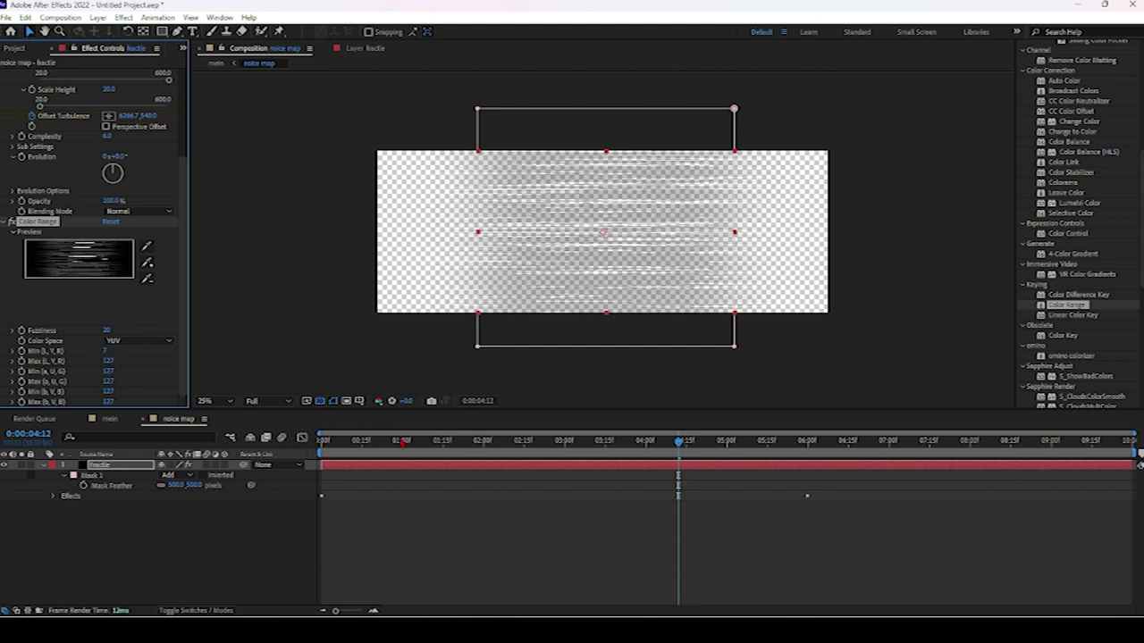
{"action": "key", "text": "Home"}
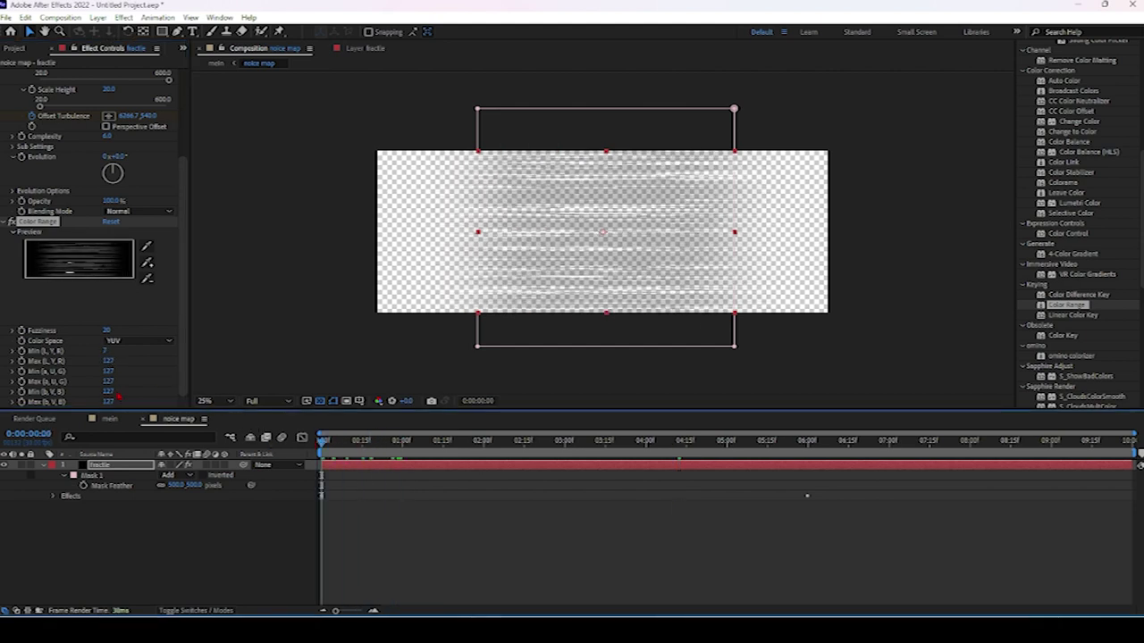
{"action": "scroll", "coordinate": [103, 326], "scroll_direction": "up", "scroll_amount": 4}
{"action": "scroll", "coordinate": [103, 324], "scroll_direction": "down", "scroll_amount": 3}
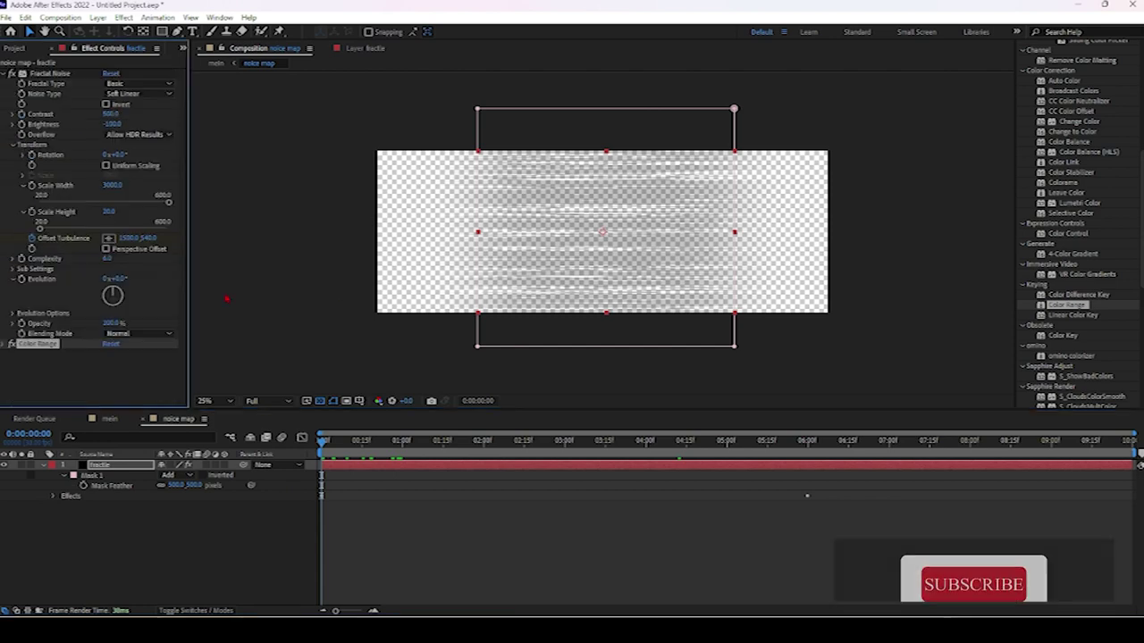
- Add a Tint effect after Color Range on fractle, with Map White To set to white
{"action": "type", "text": "colo"}
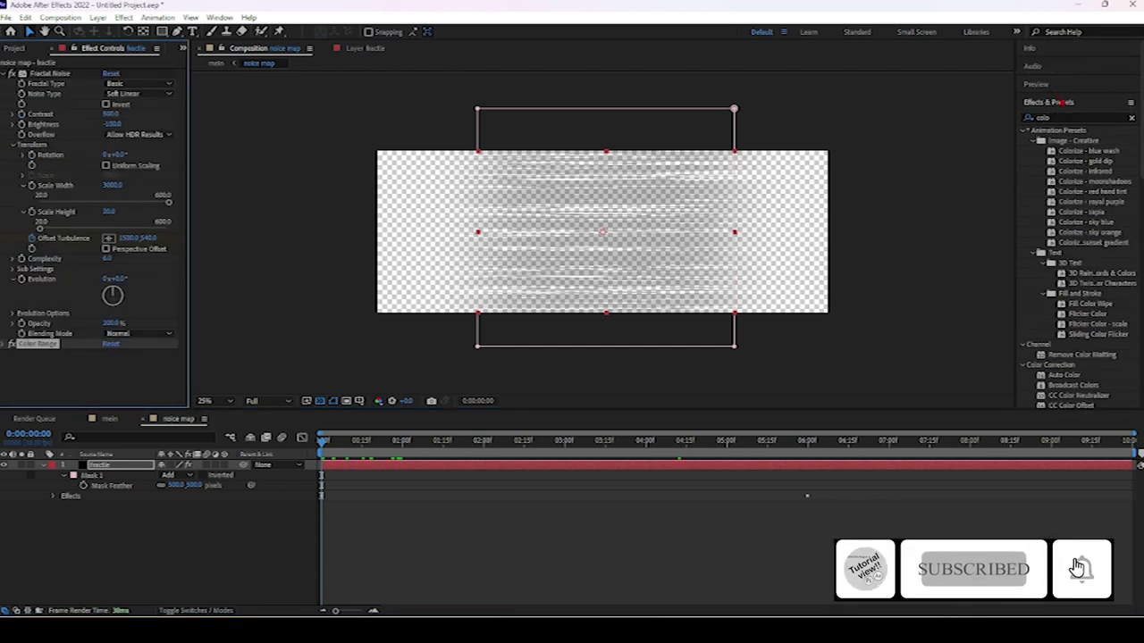
{"action": "double_click", "coordinate": [1042, 117]}
{"action": "type", "text": "t"}
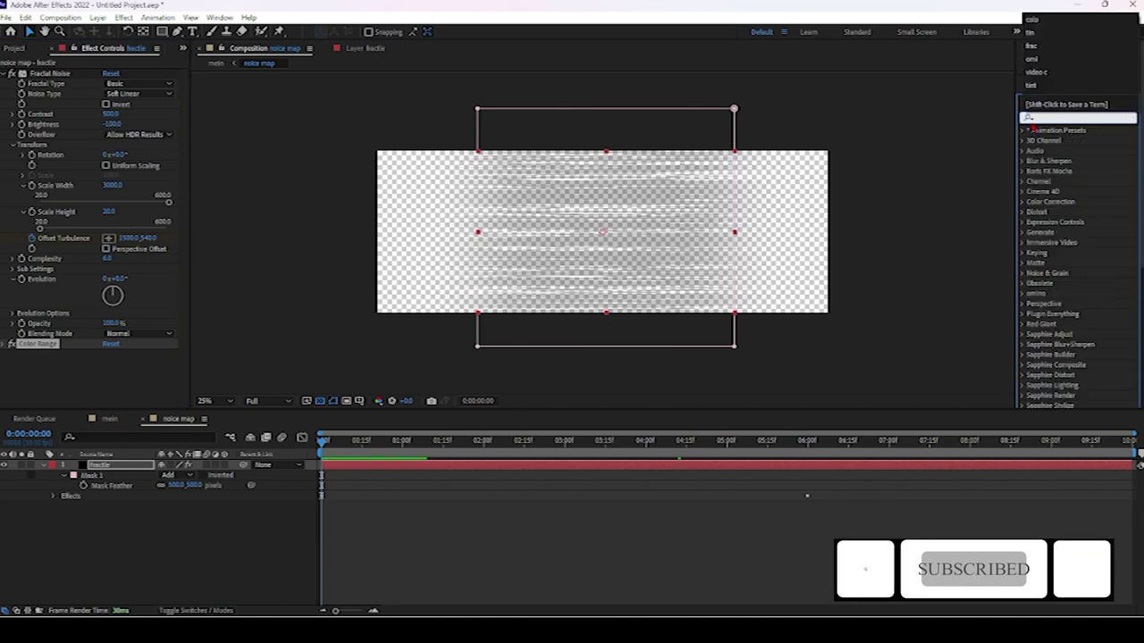
{"action": "type", "text": "in"}
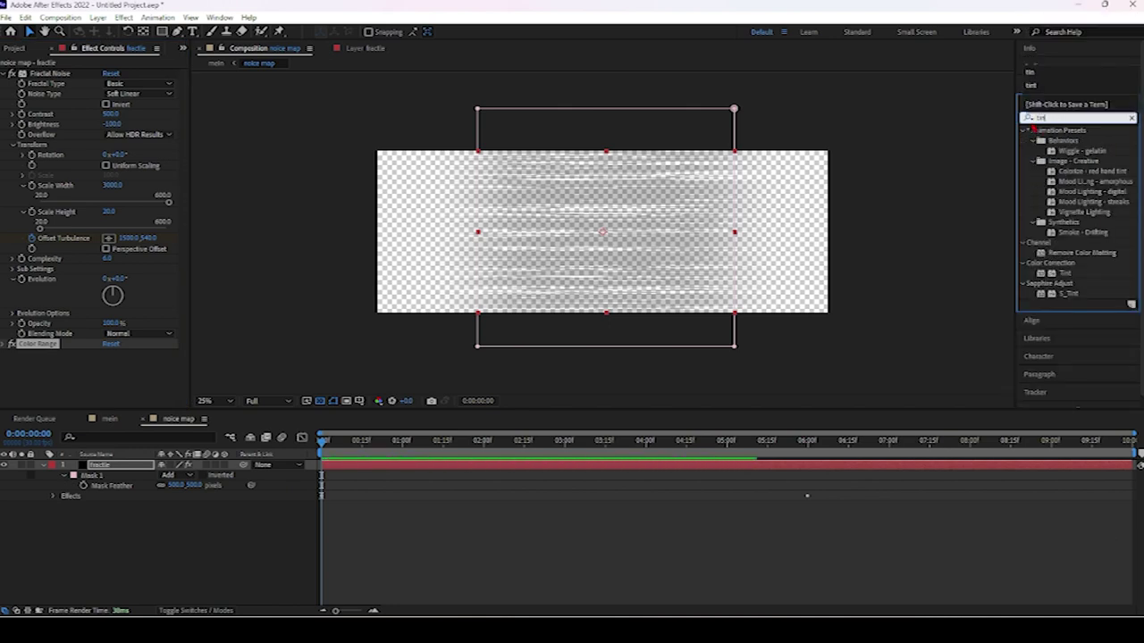
{"action": "double_click", "coordinate": [1064, 273]}
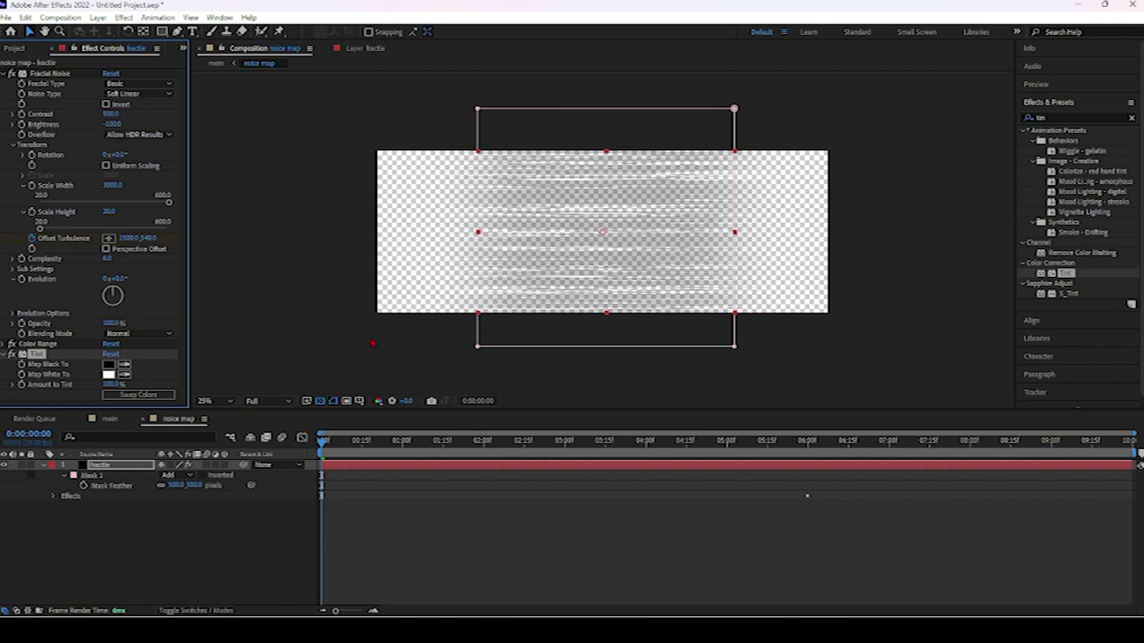
{"action": "left_click", "coordinate": [108, 374]}
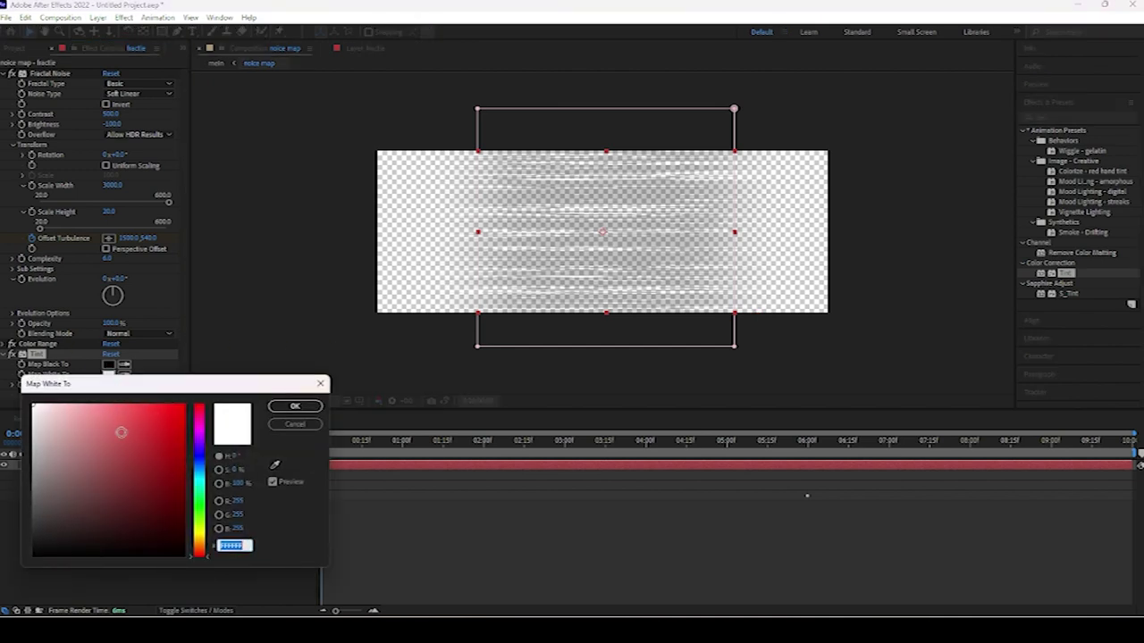
{"action": "type", "text": "ff0000"}
{"action": "left_click_drag", "start_coordinate": [183, 407], "coordinate": [34, 404]}
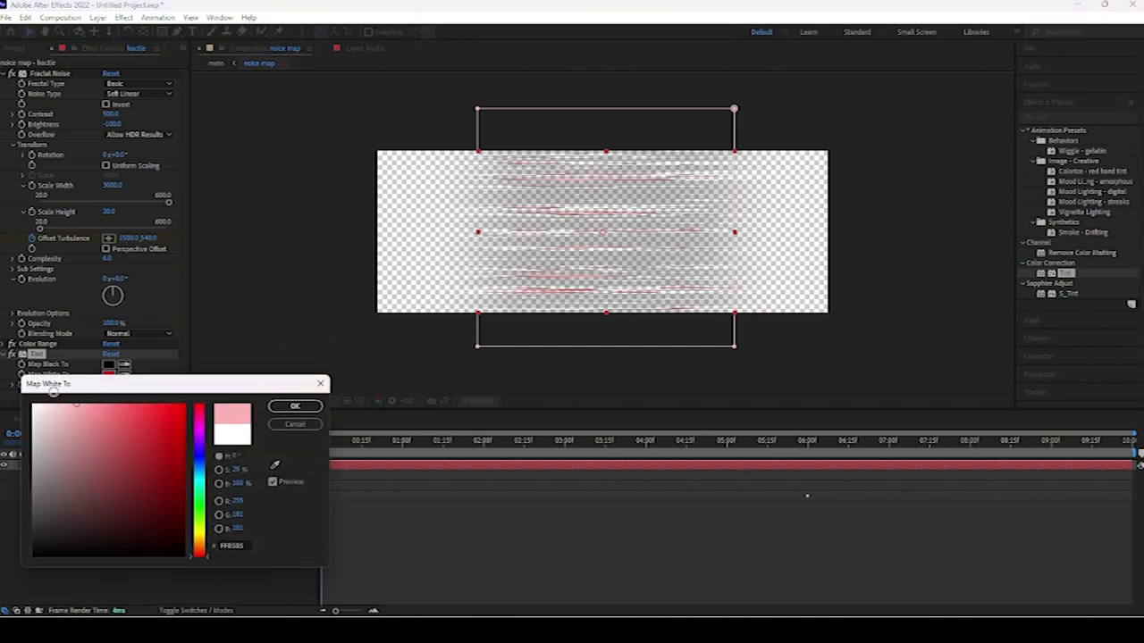
{"action": "left_click", "coordinate": [295, 407]}
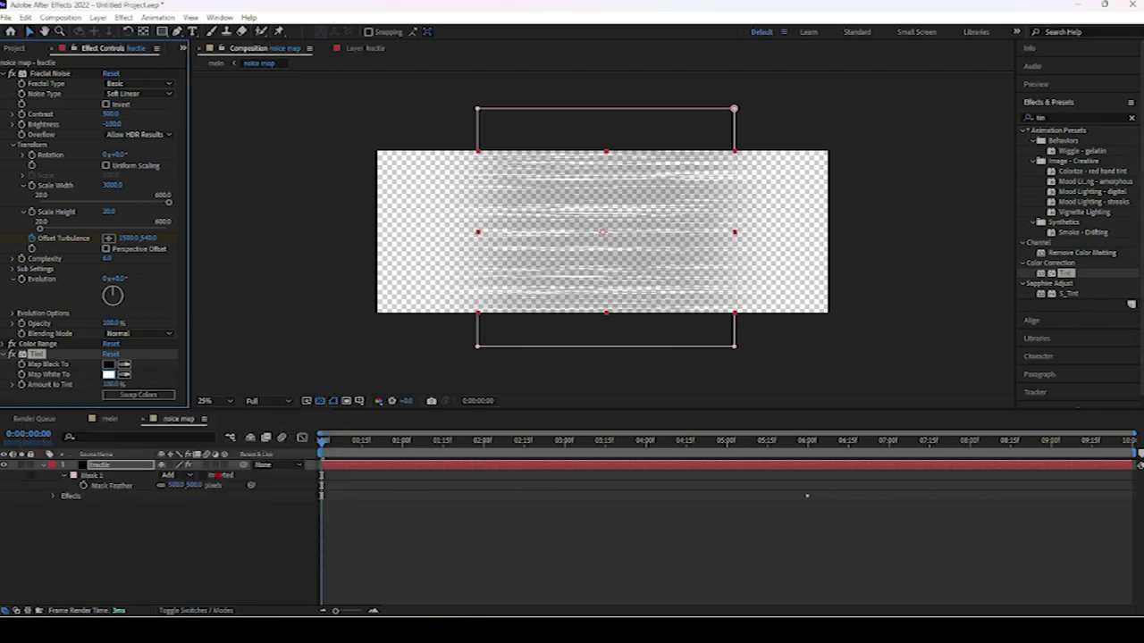
{"action": "left_click", "coordinate": [109, 419]}
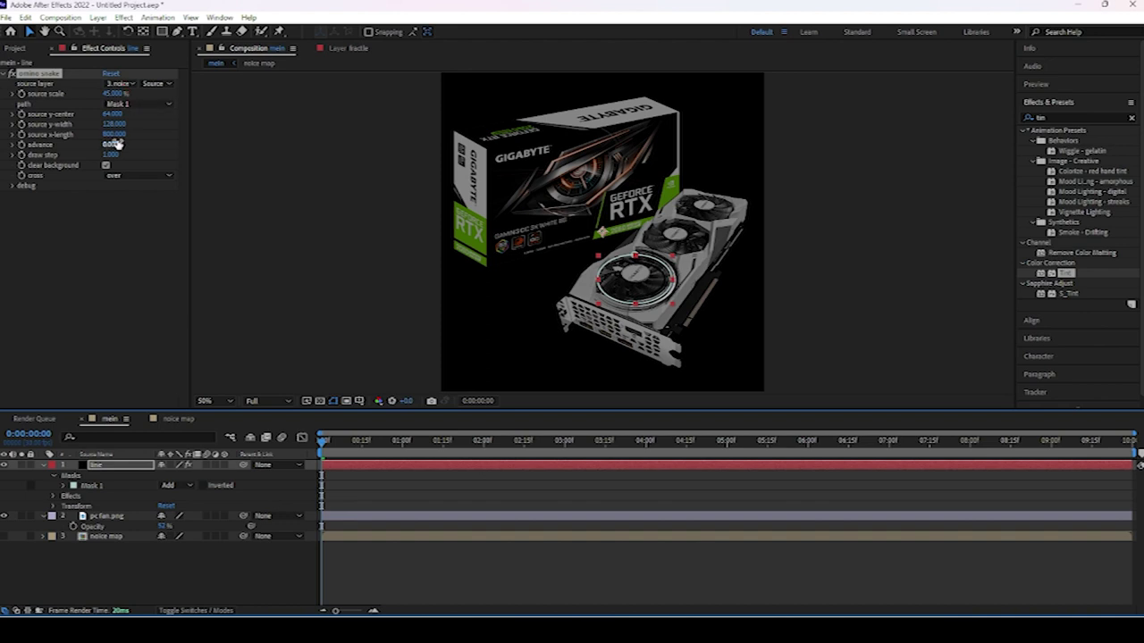
- Raise source x-length to about 1100 and drop the draw step to 2, then preview
{"action": "left_click_drag", "start_coordinate": [114, 132], "coordinate": [123, 151]}
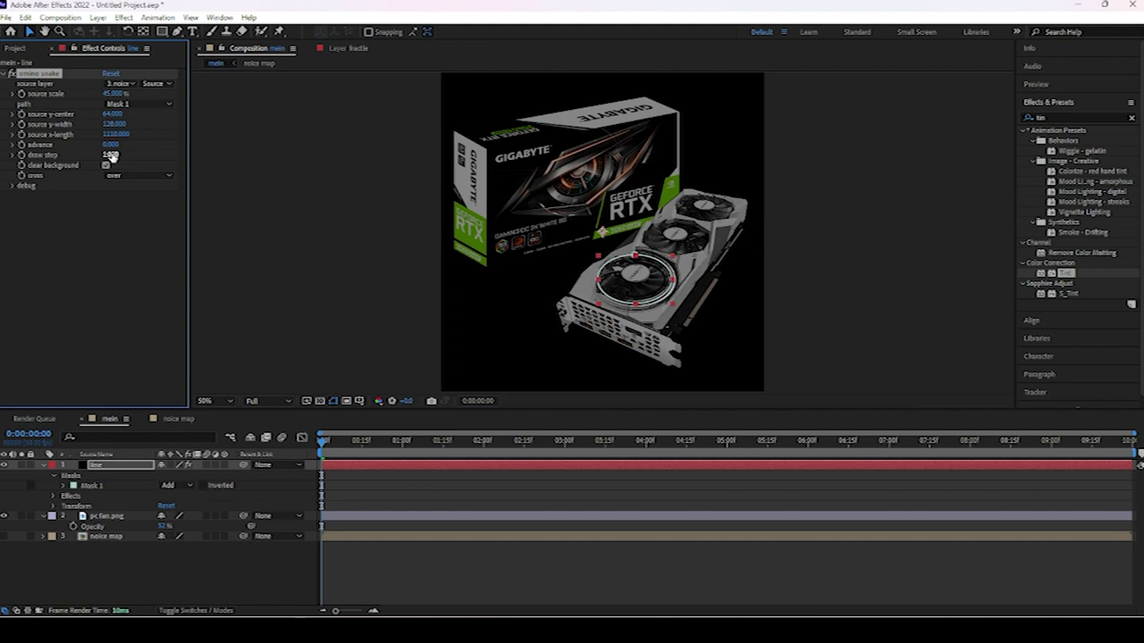
{"action": "mouse_move", "coordinate": [109, 155]}
{"action": "left_mouse_down"}
{"action": "mouse_move", "coordinate": [125, 156]}
{"action": "mouse_move", "coordinate": [77, 155]}
{"action": "left_mouse_up"}
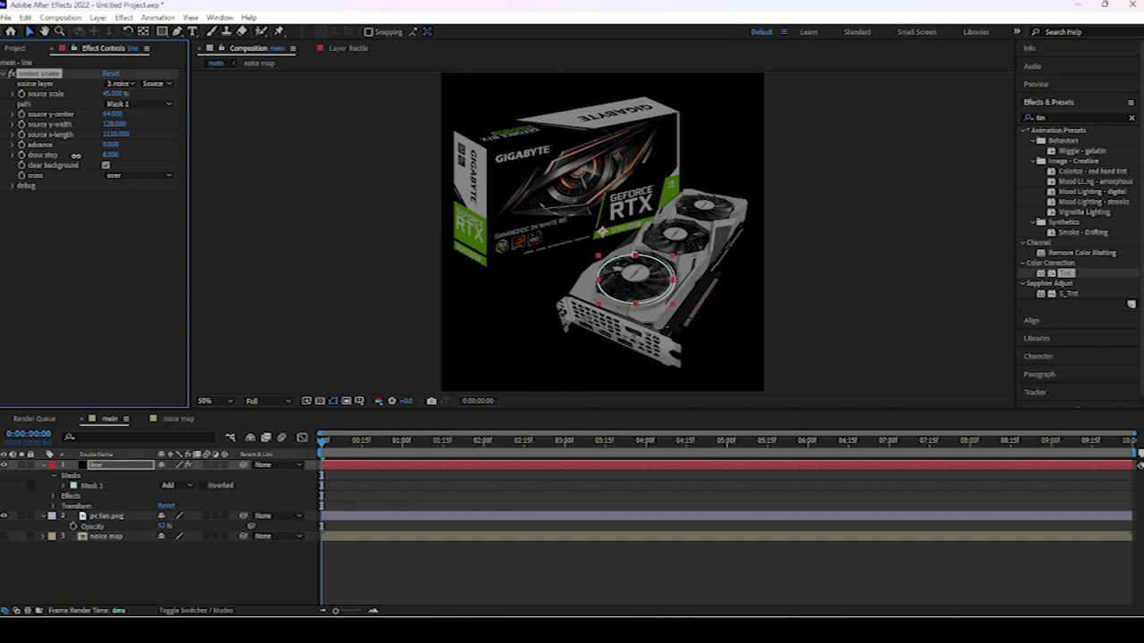
{"action": "left_click_drag", "start_coordinate": [74, 155], "coordinate": [73, 155]}
{"action": "key", "text": "space"}
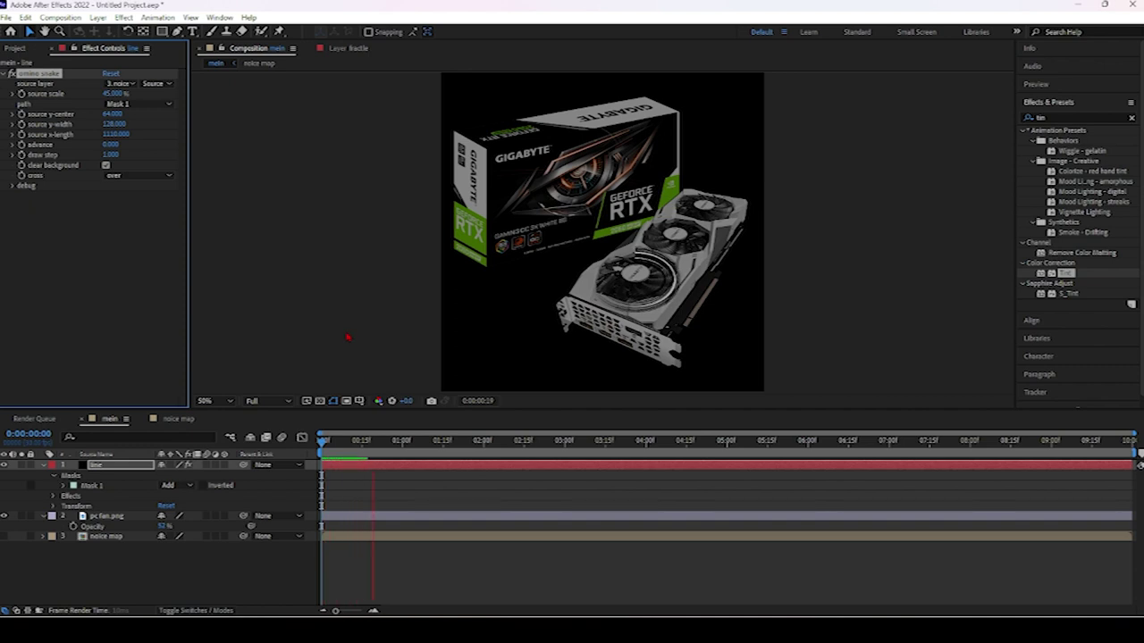
{"action": "key", "text": "space"}
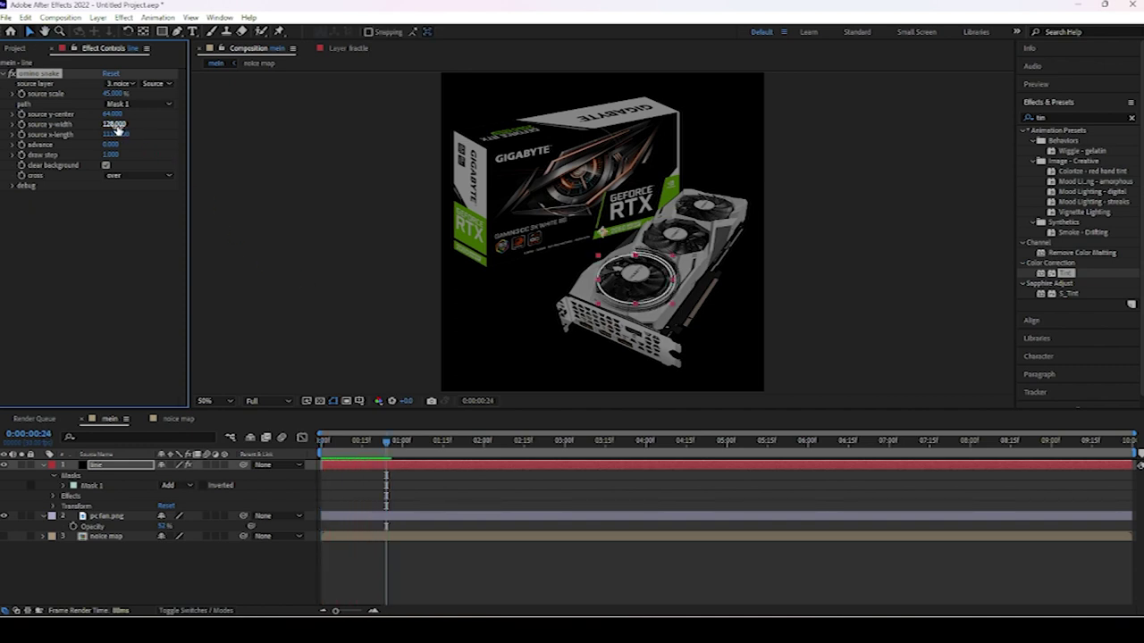
- Set source y-width 150, x-length 860 and source scale 28%, then preview the animation
{"action": "left_click_drag", "start_coordinate": [147, 127], "coordinate": [140, 128]}
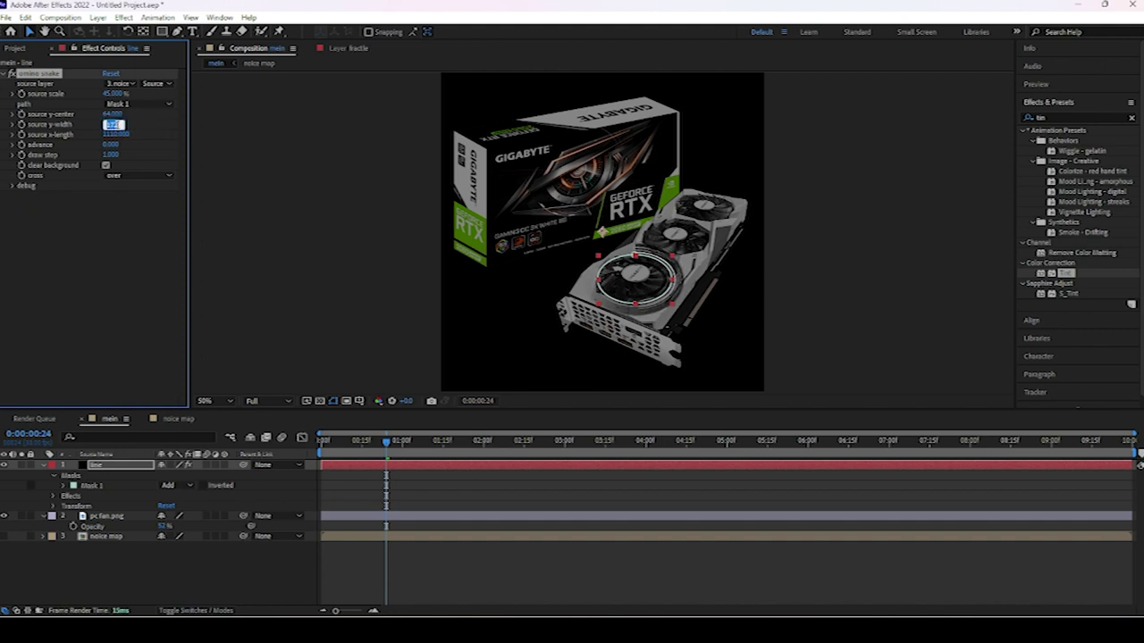
{"action": "key", "text": "Return"}
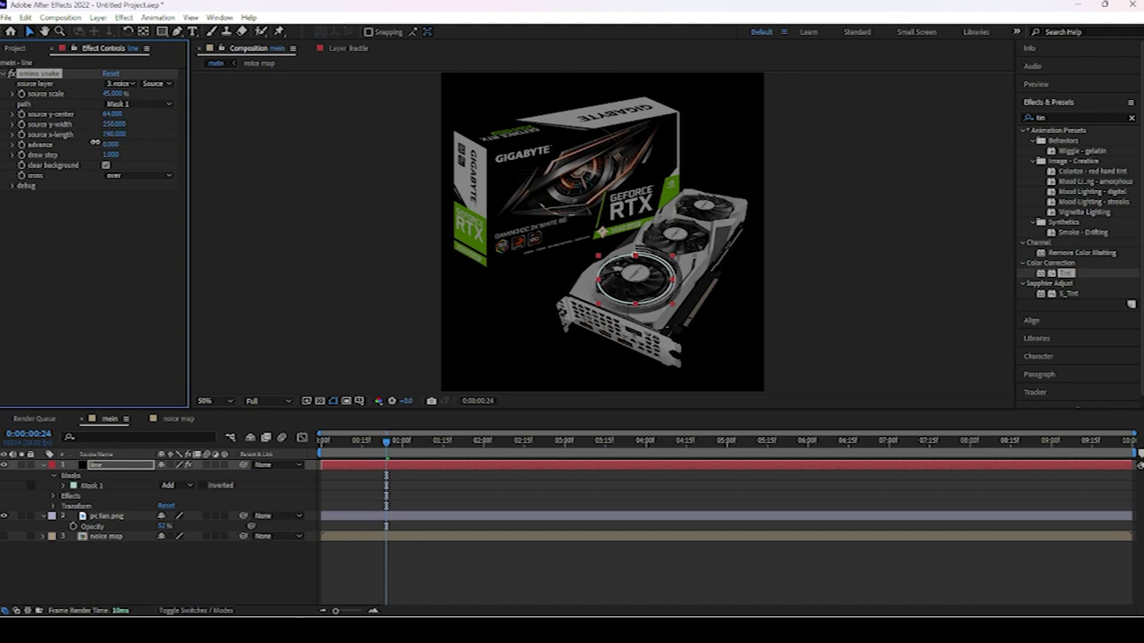
{"action": "left_click_drag", "start_coordinate": [106, 143], "coordinate": [133, 120]}
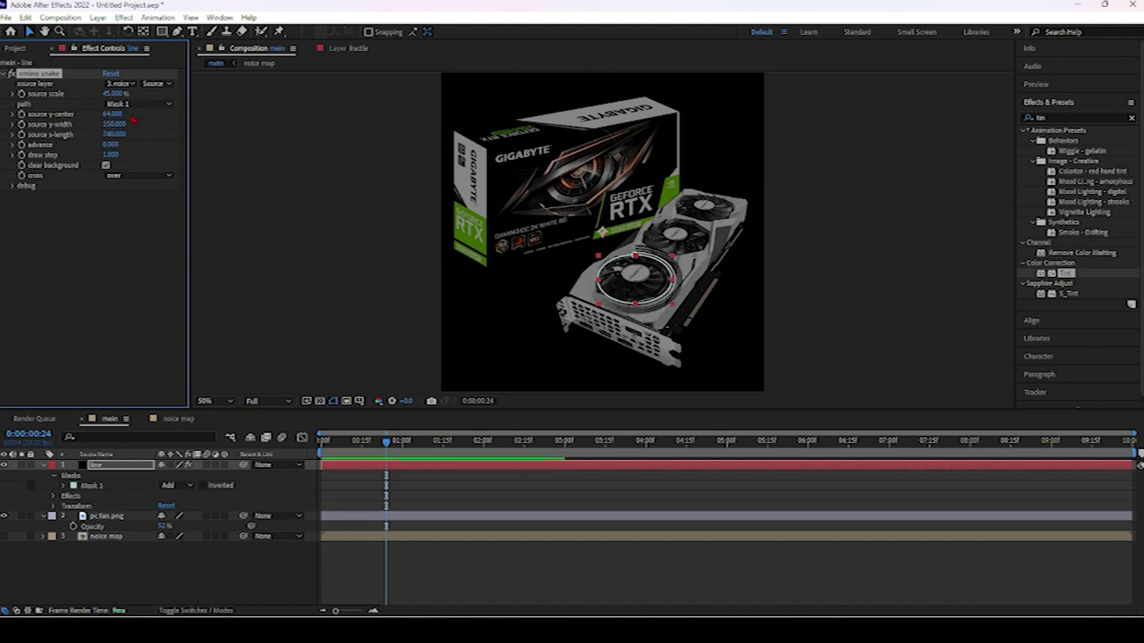
{"action": "left_click", "coordinate": [110, 134]}
{"action": "type", "text": "15"}
{"action": "key", "text": "Return"}
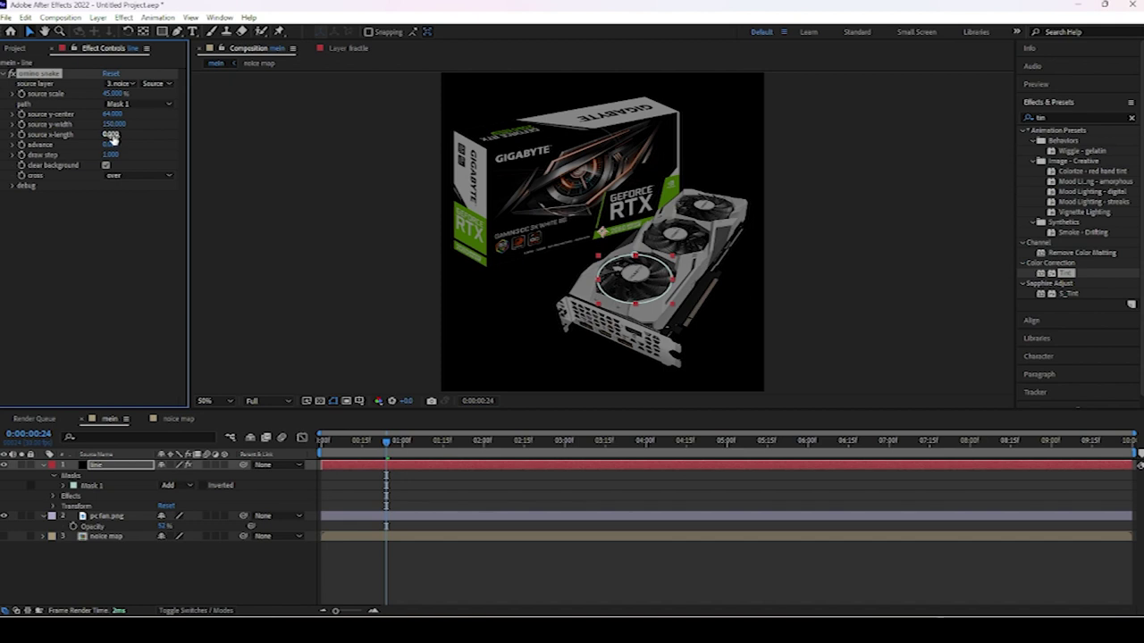
{"action": "left_click_drag", "start_coordinate": [114, 135], "coordinate": [110, 139]}
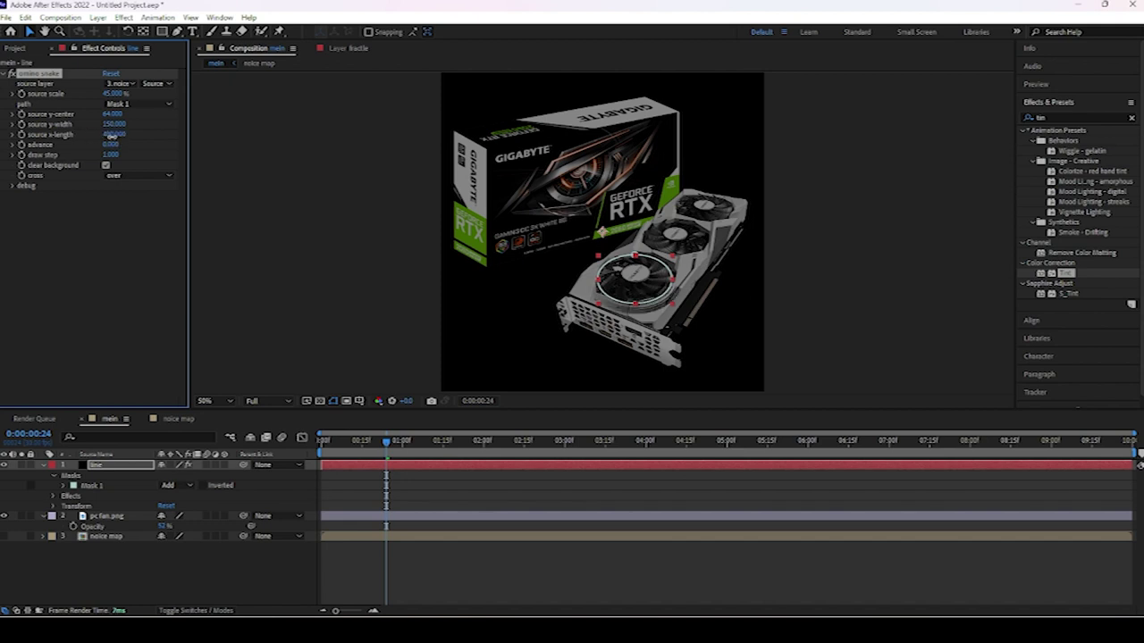
{"action": "mouse_move", "coordinate": [112, 94]}
{"action": "left_mouse_down"}
{"action": "mouse_move", "coordinate": [98, 92]}
{"action": "mouse_move", "coordinate": [132, 87]}
{"action": "mouse_move", "coordinate": [98, 92]}
{"action": "left_mouse_up"}
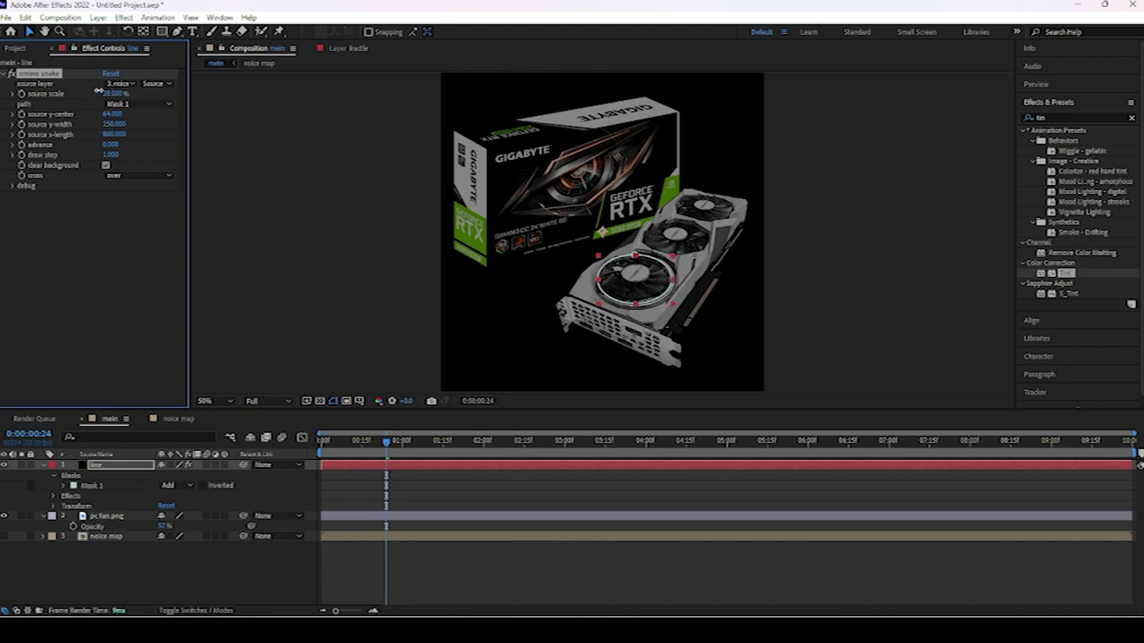
{"action": "key", "text": "space"}
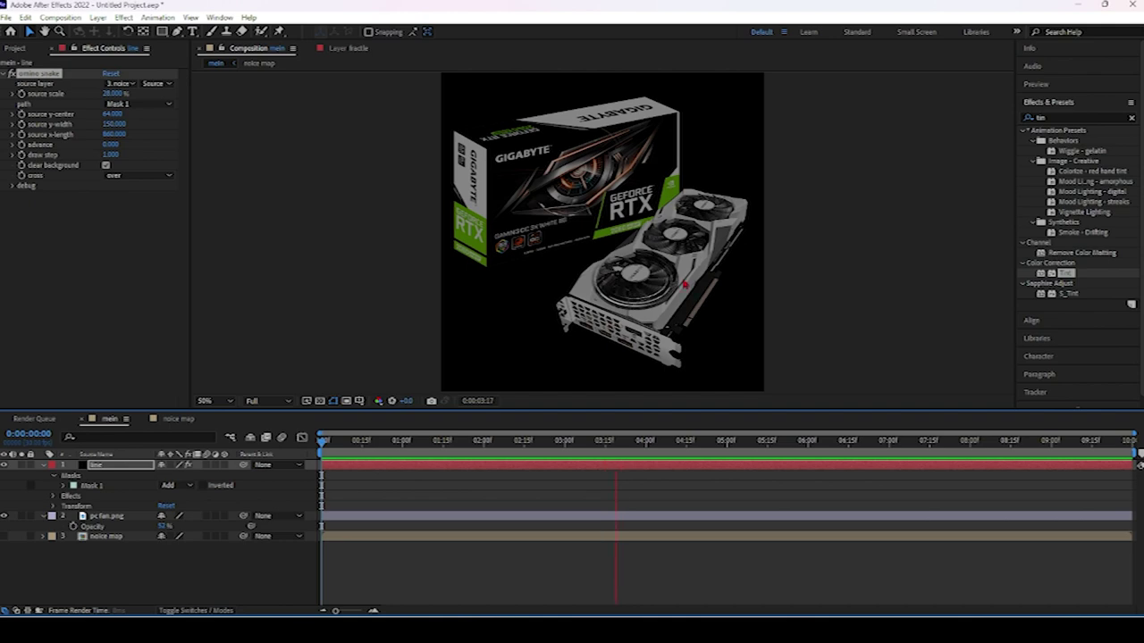
{"action": "key", "text": "space"}
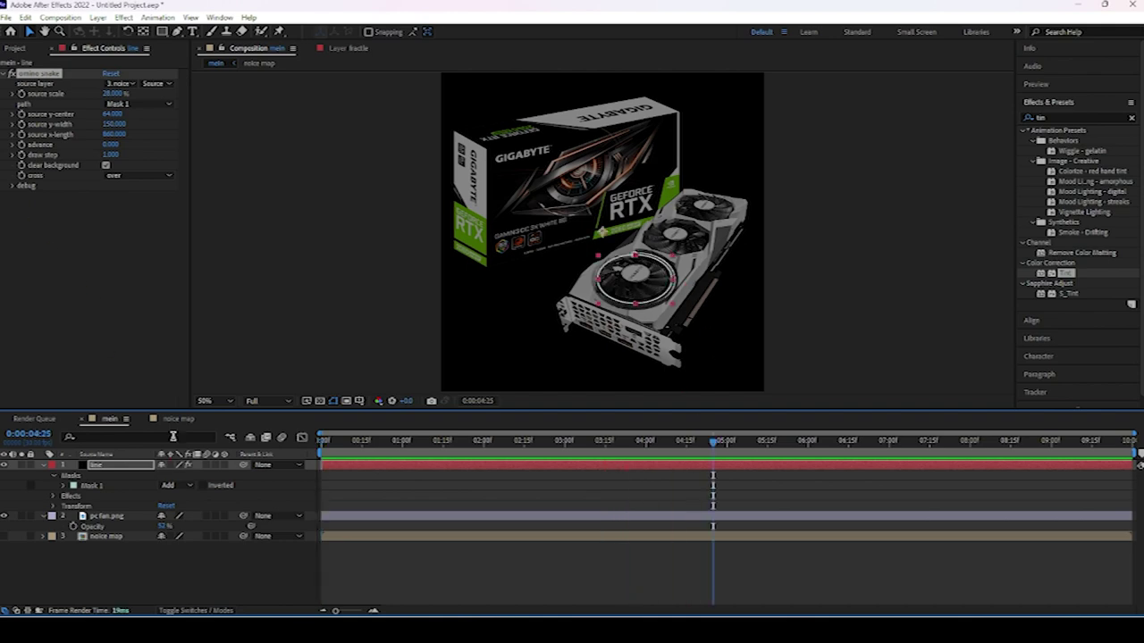
- In noice map, view the noise over black and raise Fractal Noise Brightness to about -55
{"action": "left_click", "coordinate": [178, 419]}
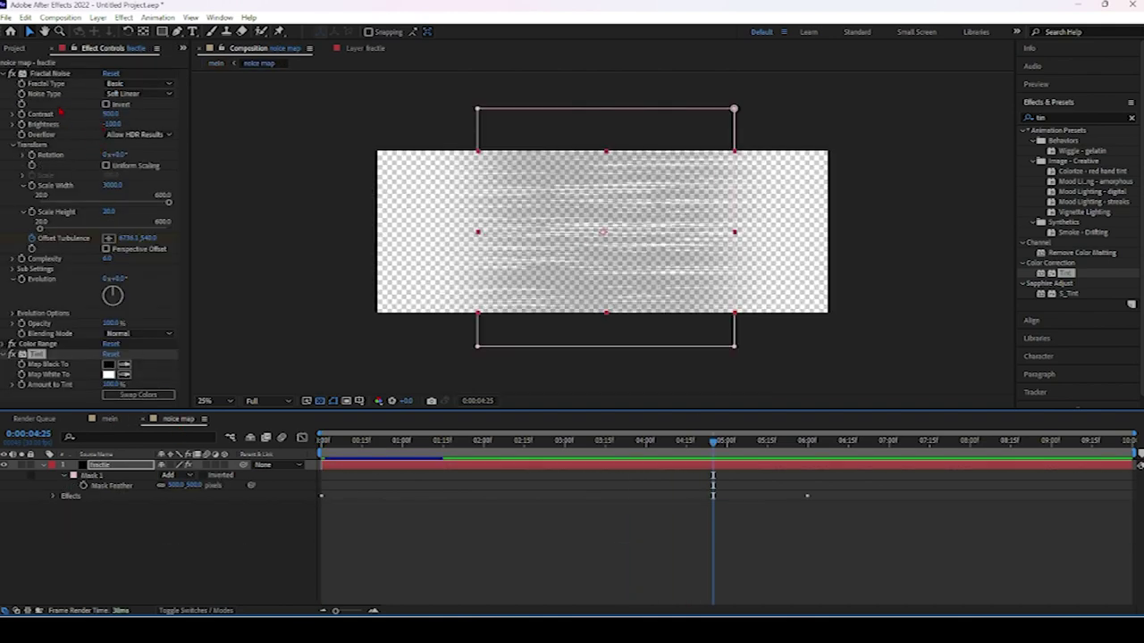
{"action": "left_click", "coordinate": [319, 400]}
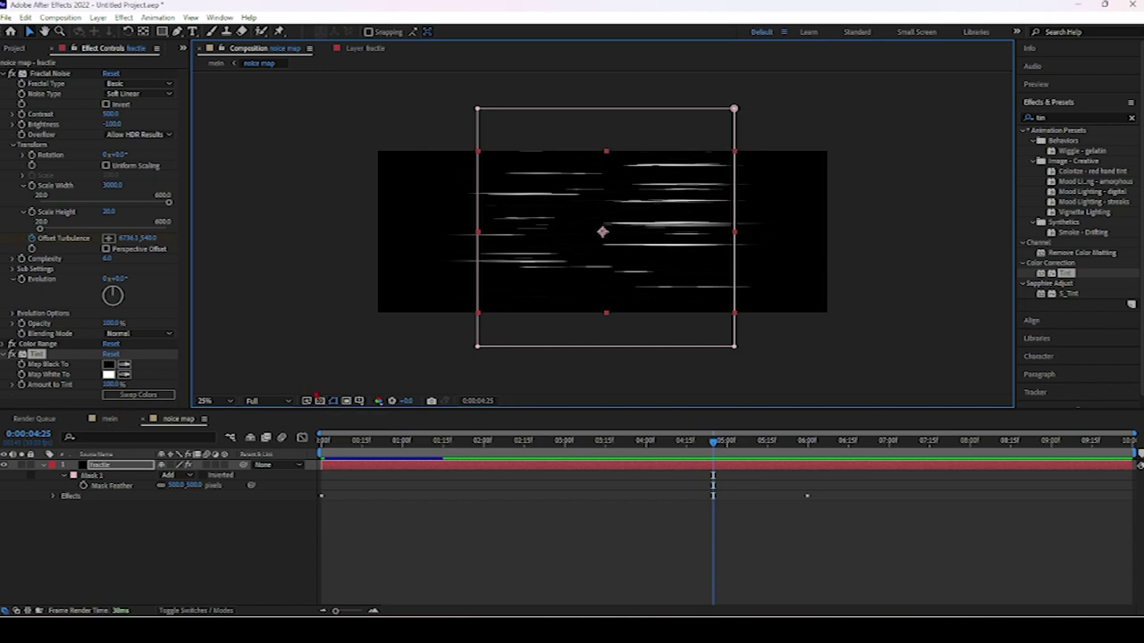
{"action": "left_click", "coordinate": [47, 74]}
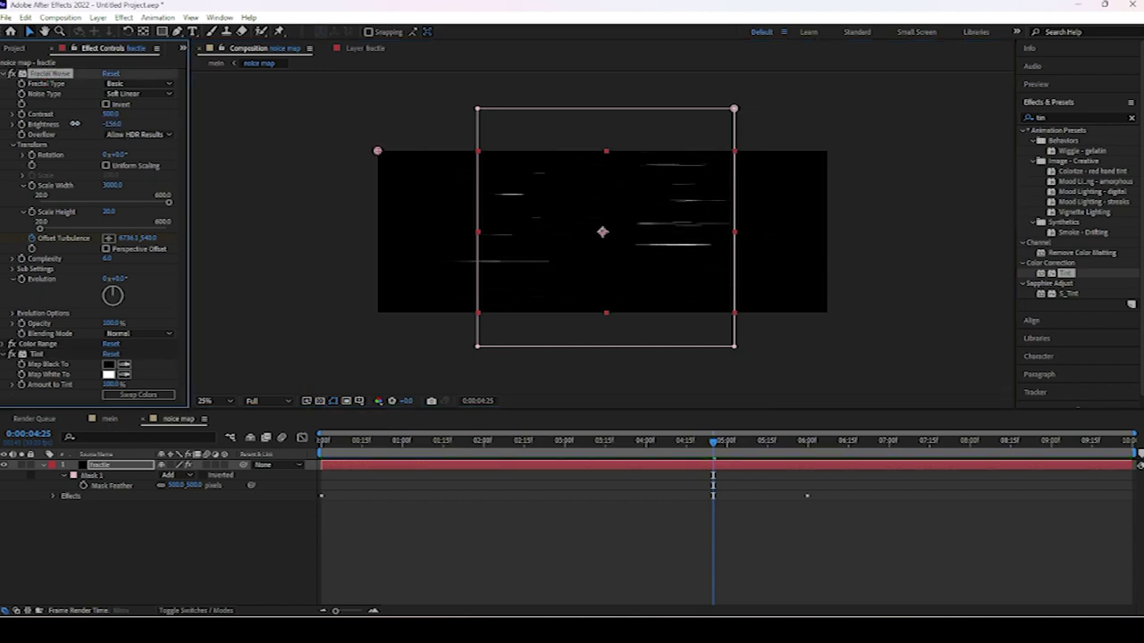
{"action": "mouse_move", "coordinate": [115, 124]}
{"action": "left_mouse_down"}
{"action": "mouse_move", "coordinate": [212, 135]}
{"action": "mouse_move", "coordinate": [93, 118]}
{"action": "mouse_move", "coordinate": [406, 124]}
{"action": "left_mouse_up"}
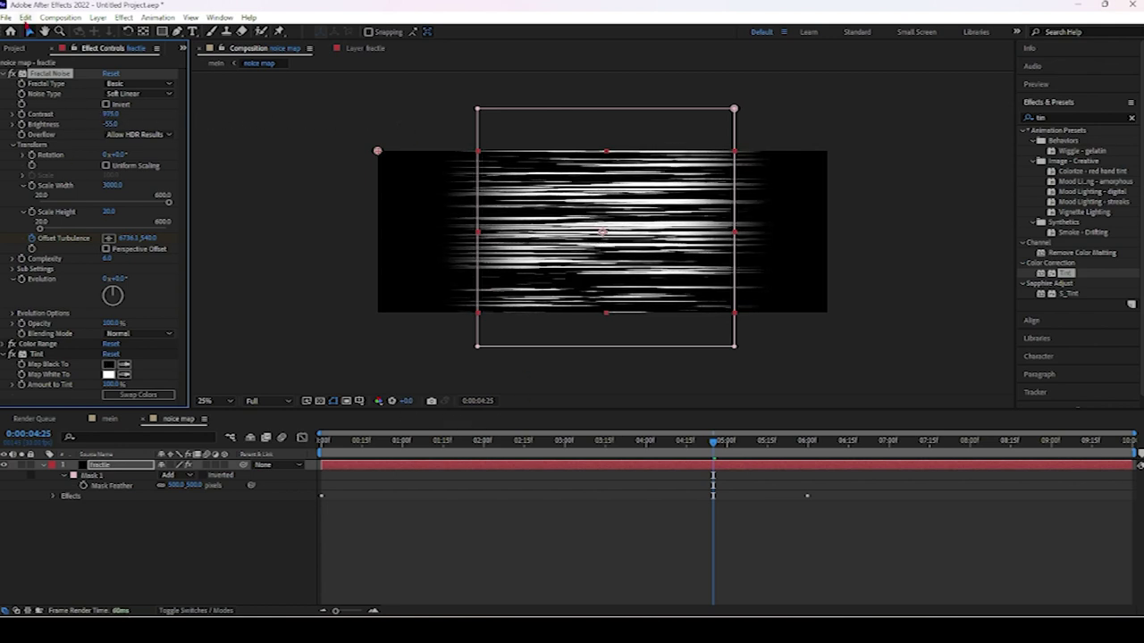
{"action": "left_click", "coordinate": [111, 420]}
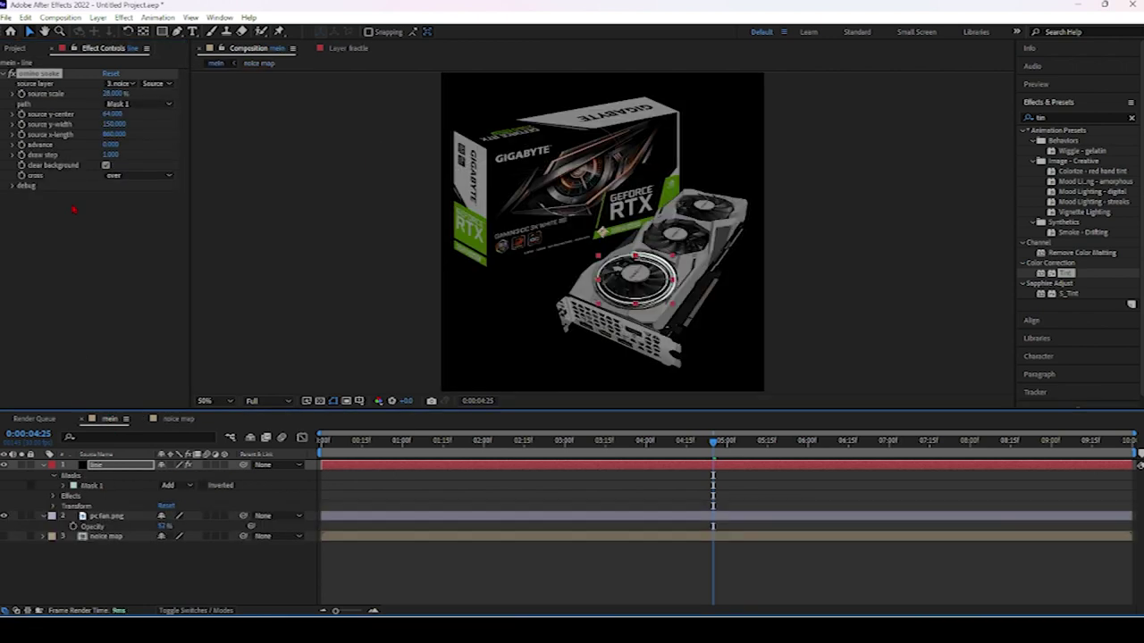
- From frame 0, give the line's omino snake x-length 2000, y-width 283 and advance 140, then preview
{"action": "left_click_drag", "start_coordinate": [586, 453], "coordinate": [320, 453]}
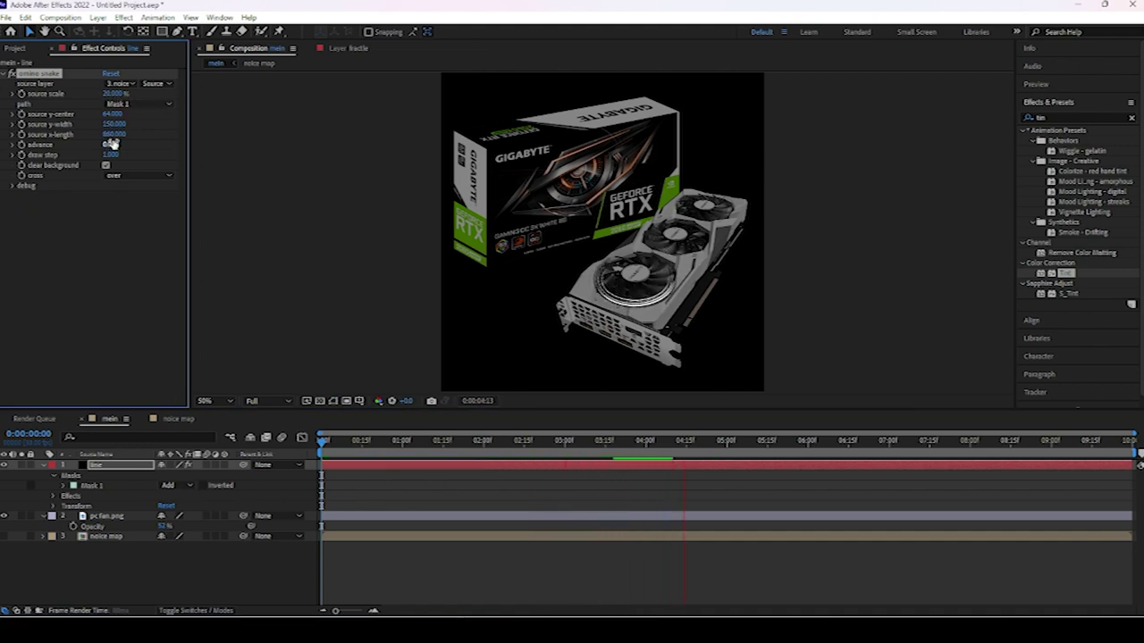
{"action": "left_click_drag", "start_coordinate": [114, 134], "coordinate": [429, 132]}
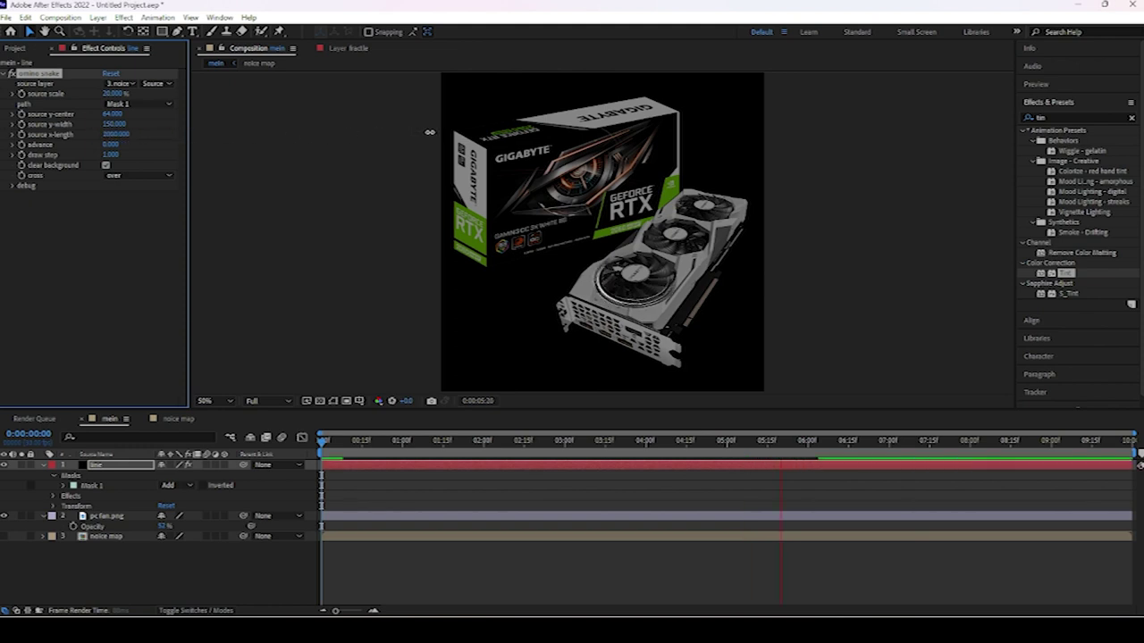
{"action": "left_click_drag", "start_coordinate": [114, 124], "coordinate": [197, 134]}
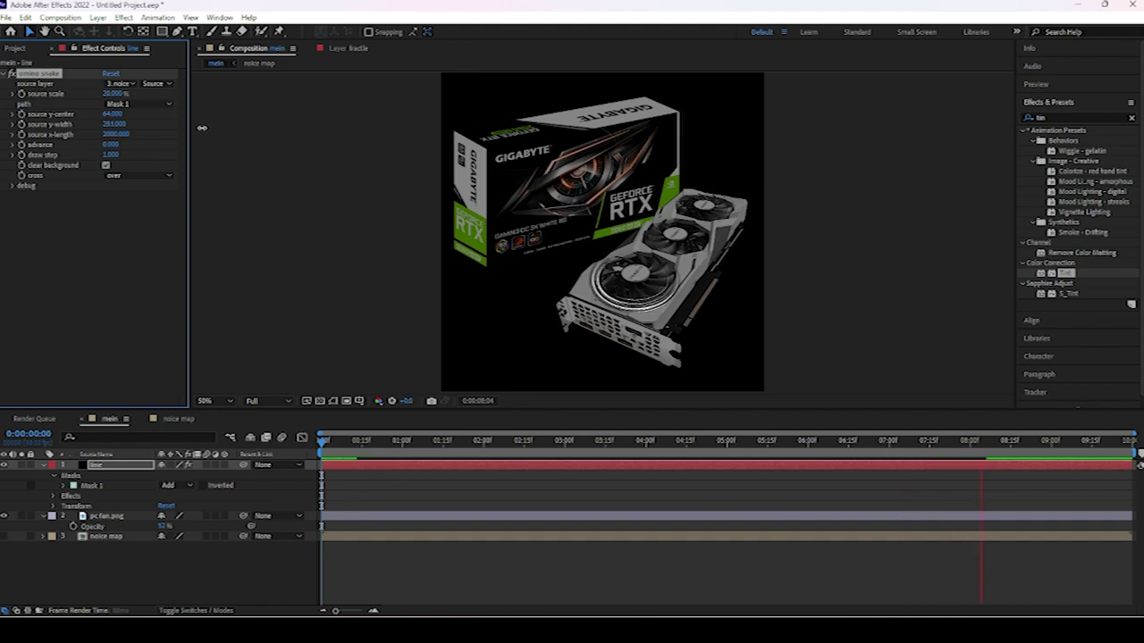
{"action": "mouse_move", "coordinate": [113, 144]}
{"action": "left_mouse_down"}
{"action": "mouse_move", "coordinate": [95, 144]}
{"action": "mouse_move", "coordinate": [183, 149]}
{"action": "left_mouse_up"}
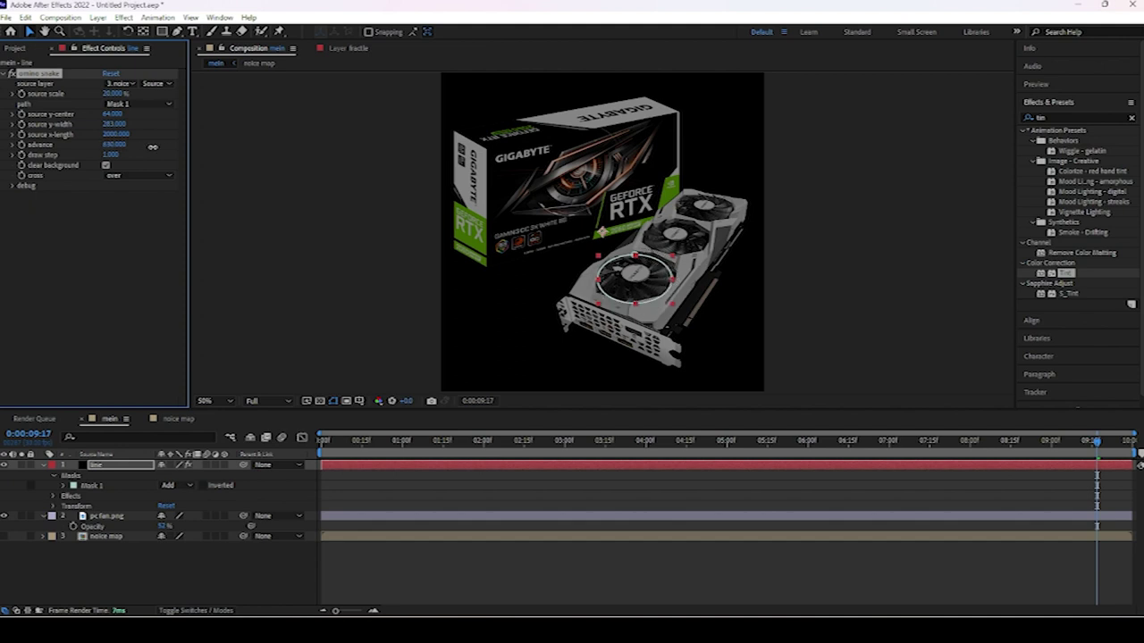
{"action": "left_click_drag", "start_coordinate": [279, 156], "coordinate": [134, 157]}
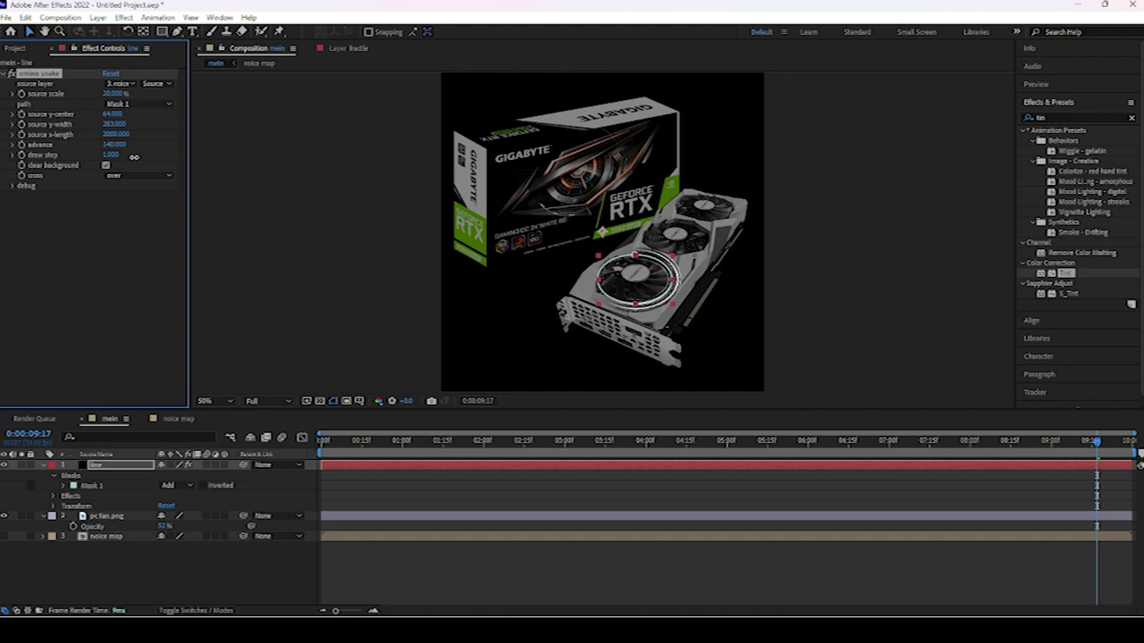
{"action": "key", "text": "space"}
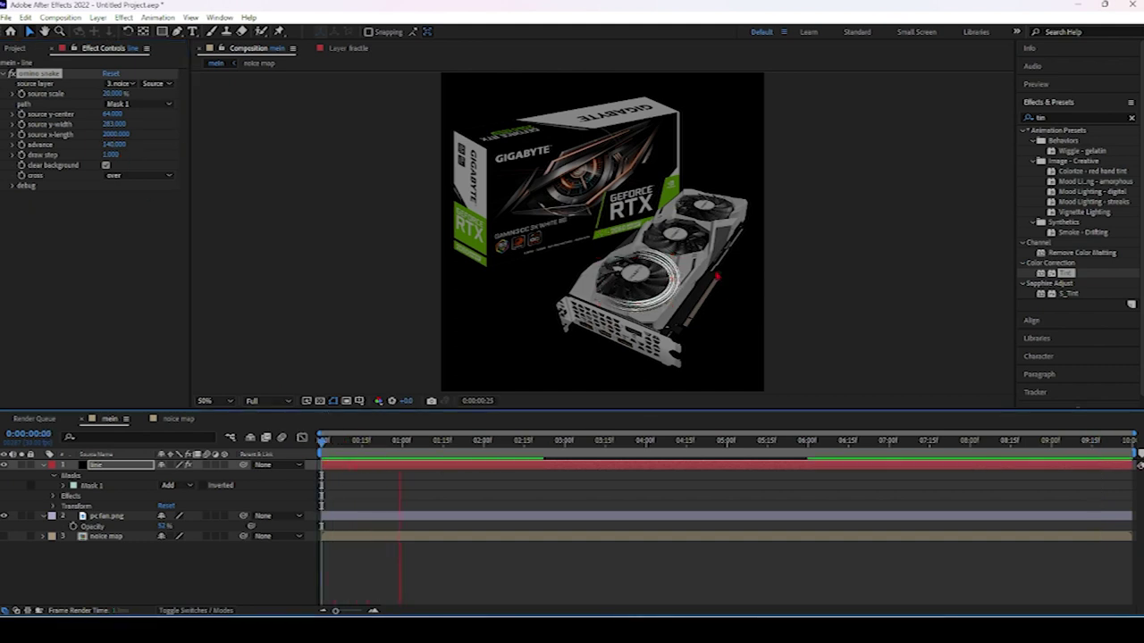
{"action": "key", "text": "space"}
{"action": "key", "text": "Return"}
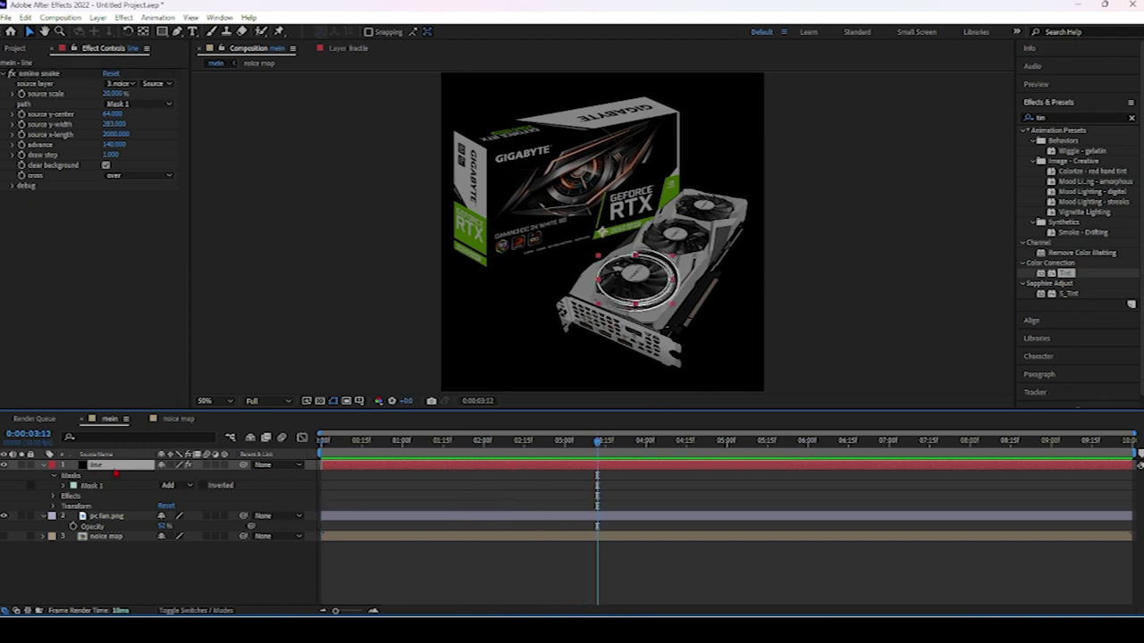
- Duplicate the line layer and rename the copy 'line 2'
{"action": "key", "text": "ctrl+d"}
{"action": "right_click", "coordinate": [116, 471]}
{"action": "key", "text": "Escape"}
{"action": "key", "text": "Return"}
{"action": "key", "text": "Return"}
{"action": "left_click", "coordinate": [96, 454]}
{"action": "right_click", "coordinate": [124, 471]}
{"action": "left_click", "coordinate": [133, 459]}
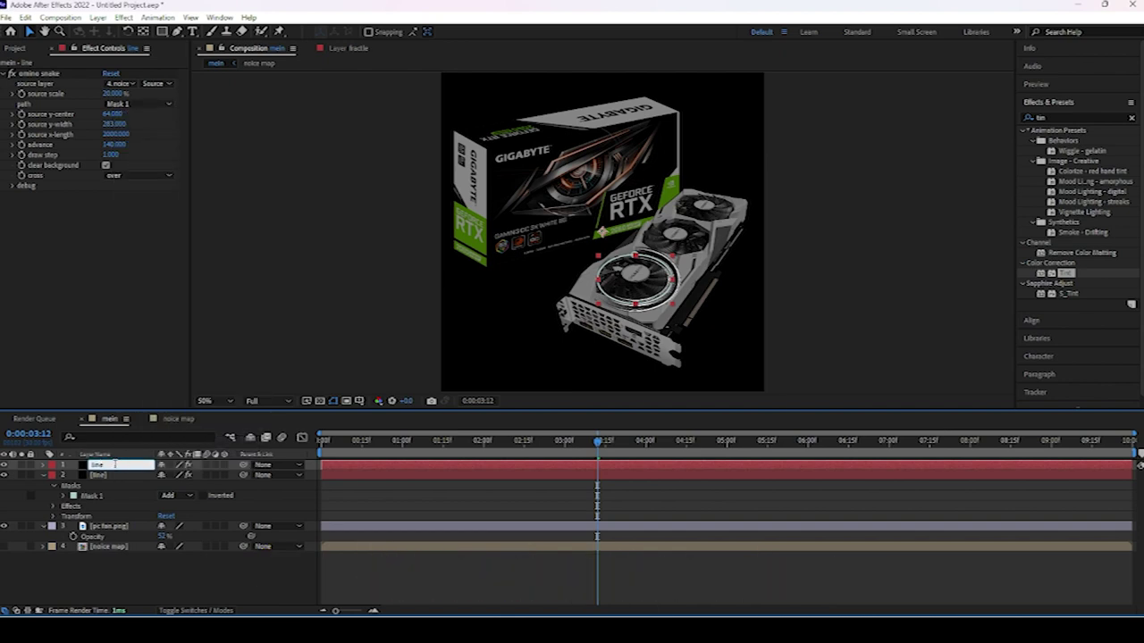
{"action": "type", "text": "2"}
{"action": "key", "text": "Return"}
{"action": "left_click", "coordinate": [536, 374]}
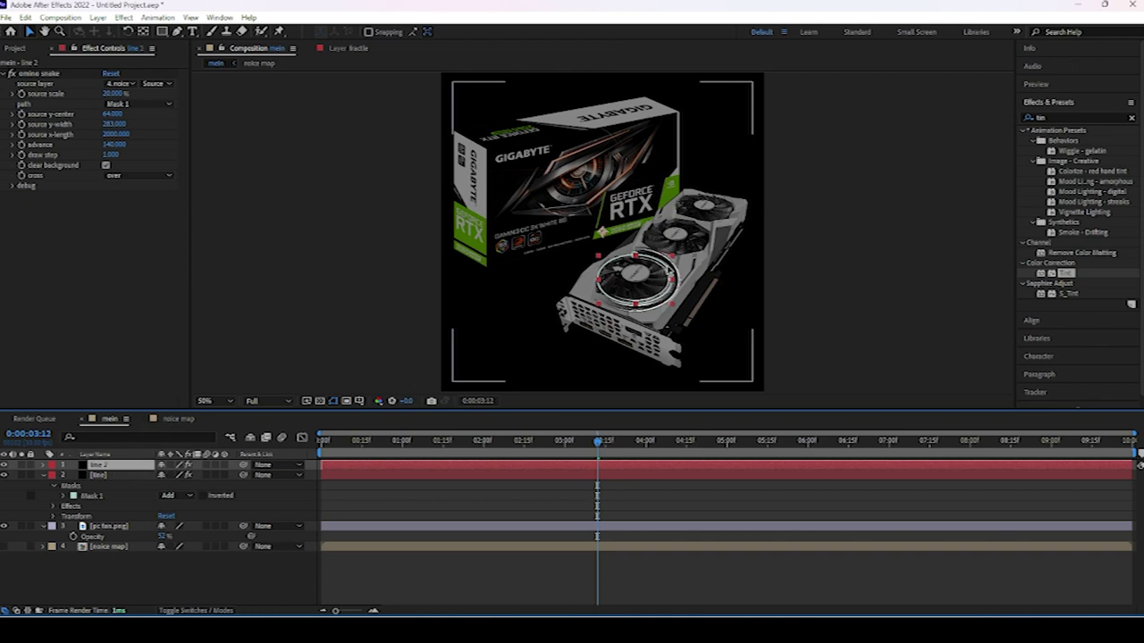
- Give line 2 advance 140 and source x-length 1730, then start rotating it around the fan
{"action": "left_click", "coordinate": [114, 144]}
{"action": "type", "text": "140"}
{"action": "key", "text": "Return"}
{"action": "left_click_drag", "start_coordinate": [135, 136], "coordinate": [98, 137]}
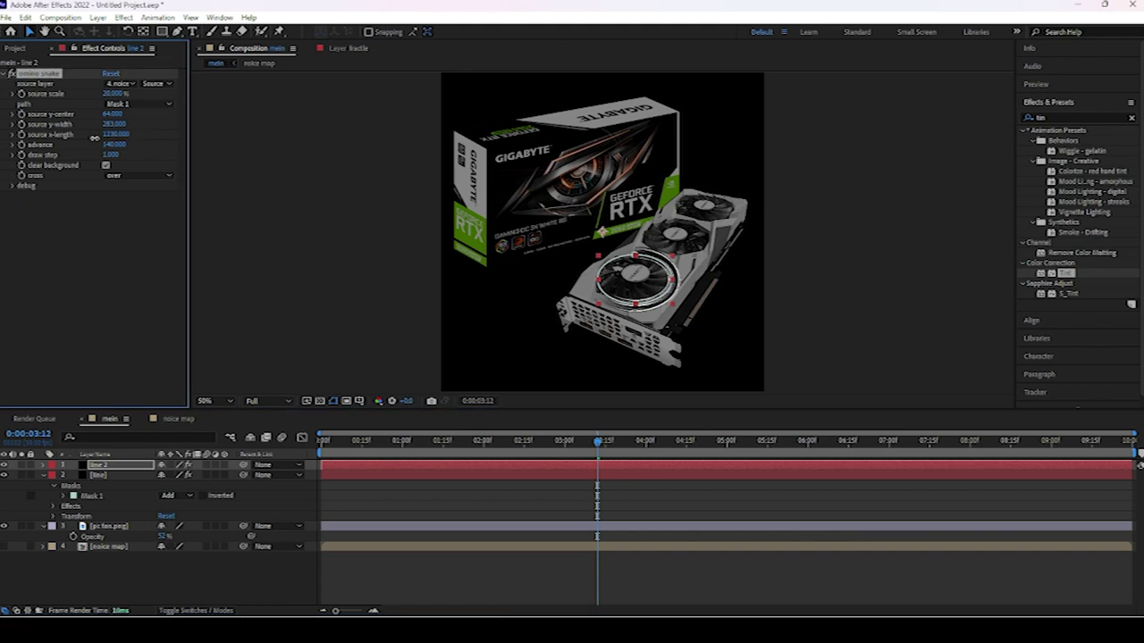
{"action": "mouse_move", "coordinate": [99, 148]}
{"action": "left_mouse_down"}
{"action": "mouse_move", "coordinate": [60, 134]}
{"action": "mouse_move", "coordinate": [397, 160]}
{"action": "mouse_move", "coordinate": [187, 435]}
{"action": "left_mouse_up"}
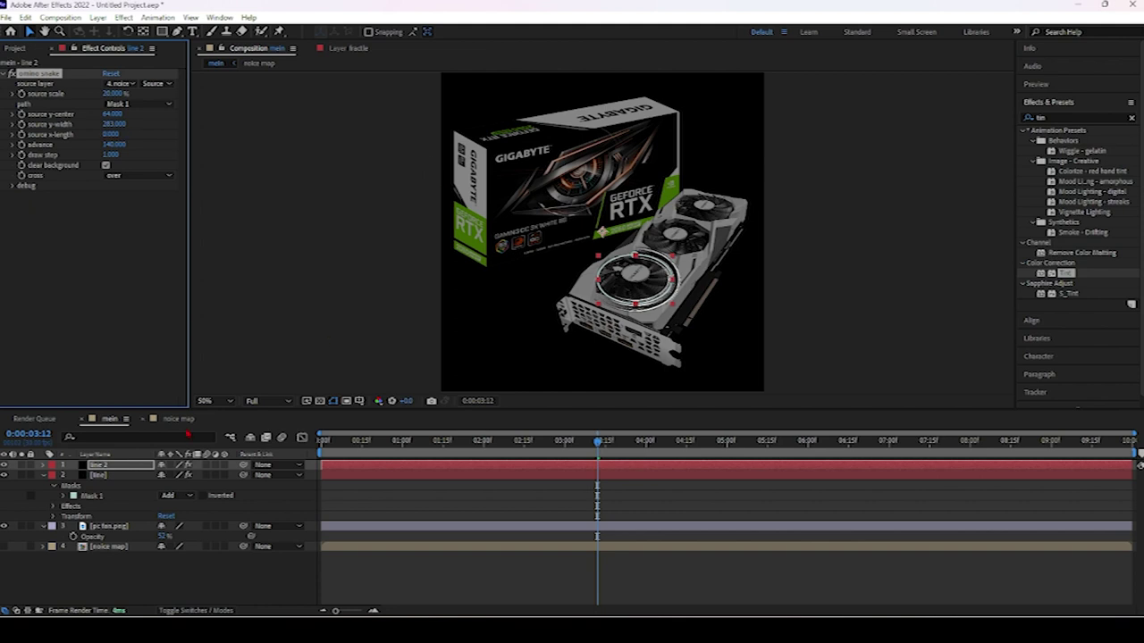
{"action": "left_click", "coordinate": [11, 476]}
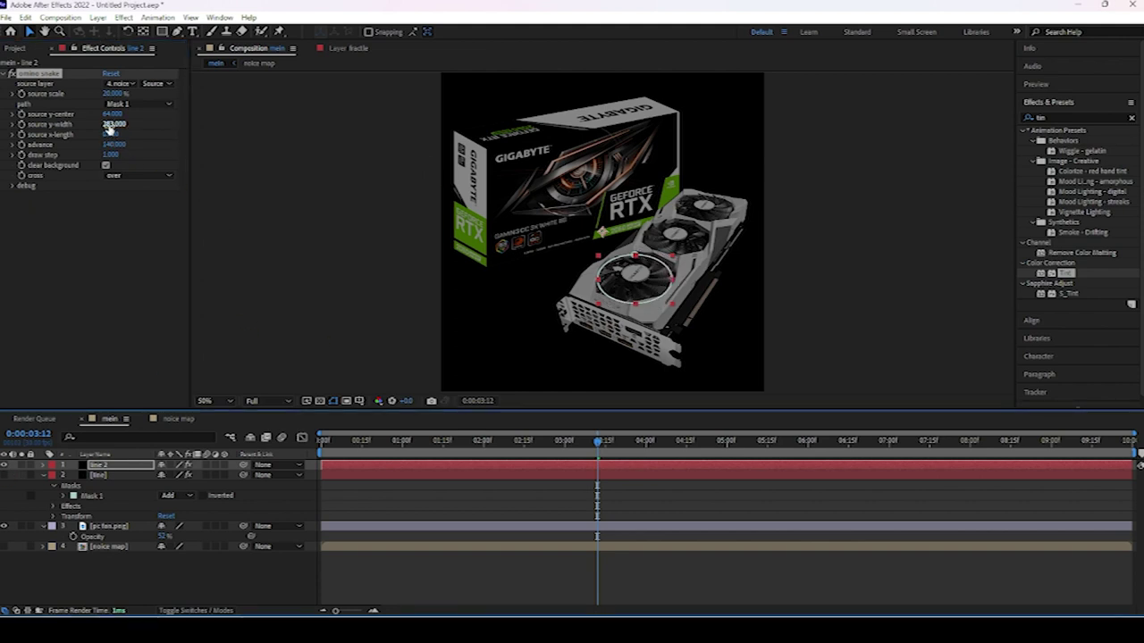
{"action": "mouse_move", "coordinate": [107, 134]}
{"action": "left_mouse_down"}
{"action": "mouse_move", "coordinate": [248, 140]}
{"action": "mouse_move", "coordinate": [240, 147]}
{"action": "left_mouse_up"}
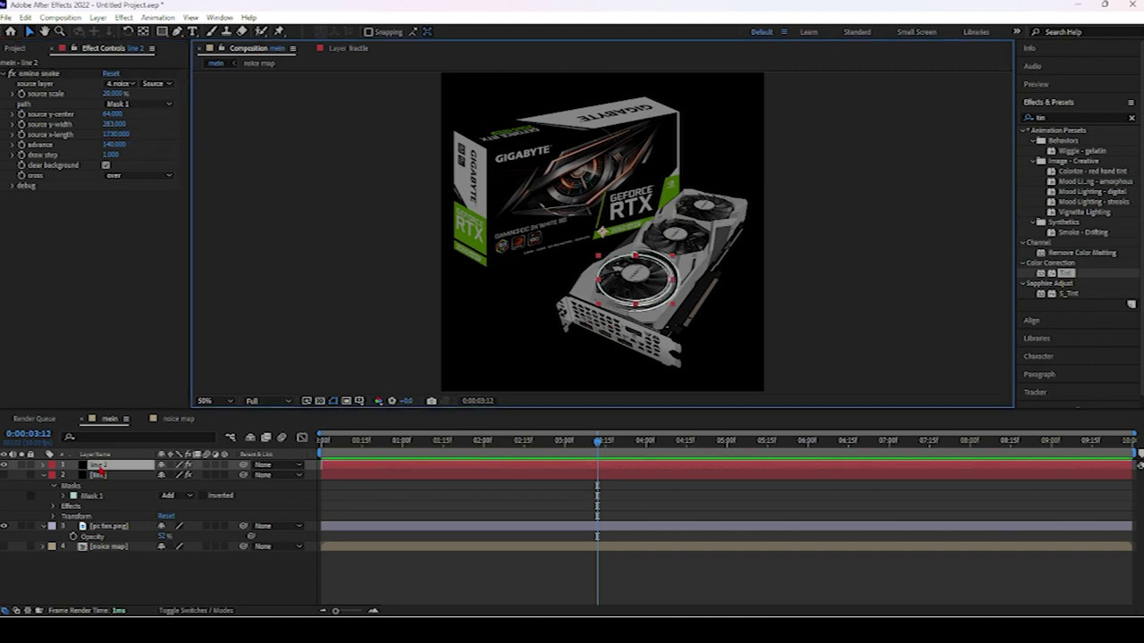
{"action": "key", "text": "r"}
{"action": "left_click_drag", "start_coordinate": [166, 474], "coordinate": [195, 474]}
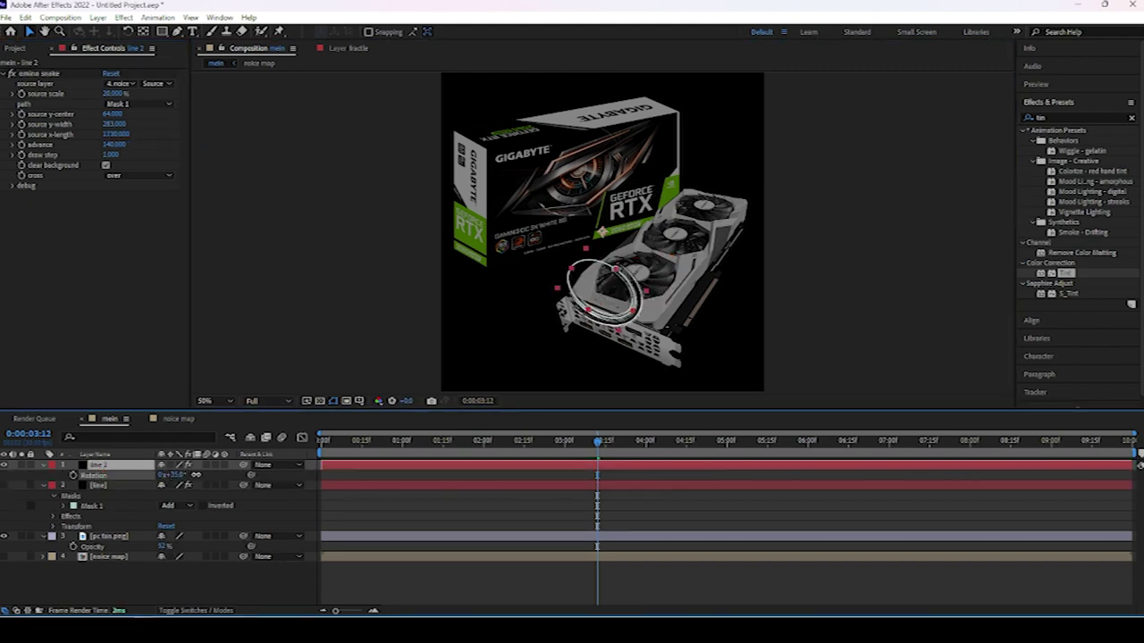
- Rotate line 2 to 177° and try a source x-length of 50
{"action": "key", "text": "ctrl+z"}
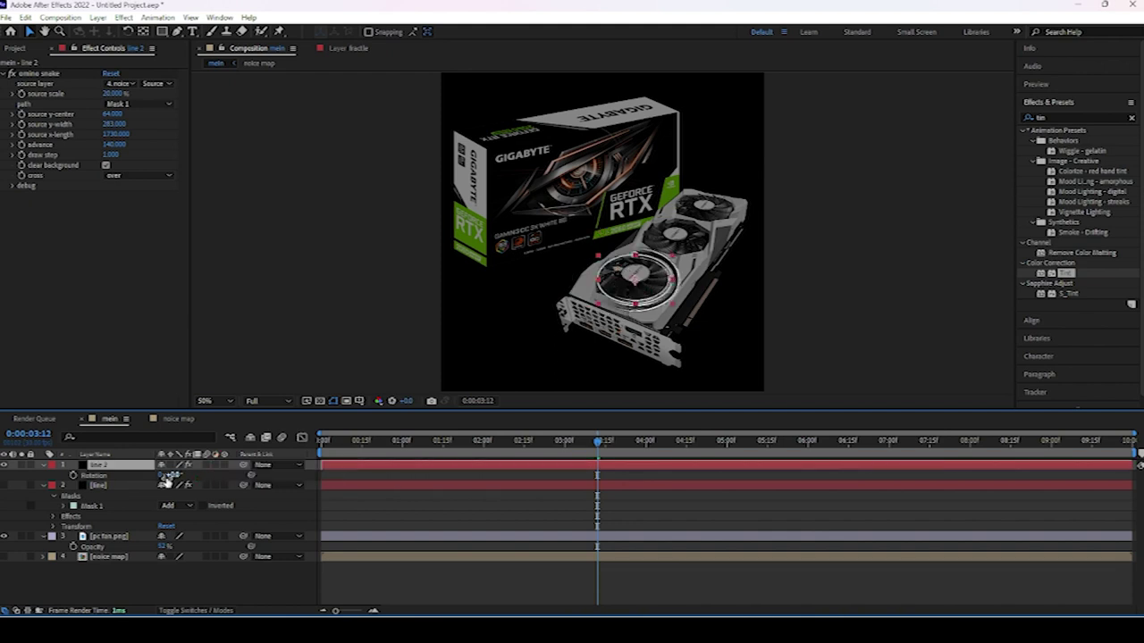
{"action": "left_click_drag", "start_coordinate": [172, 480], "coordinate": [189, 482]}
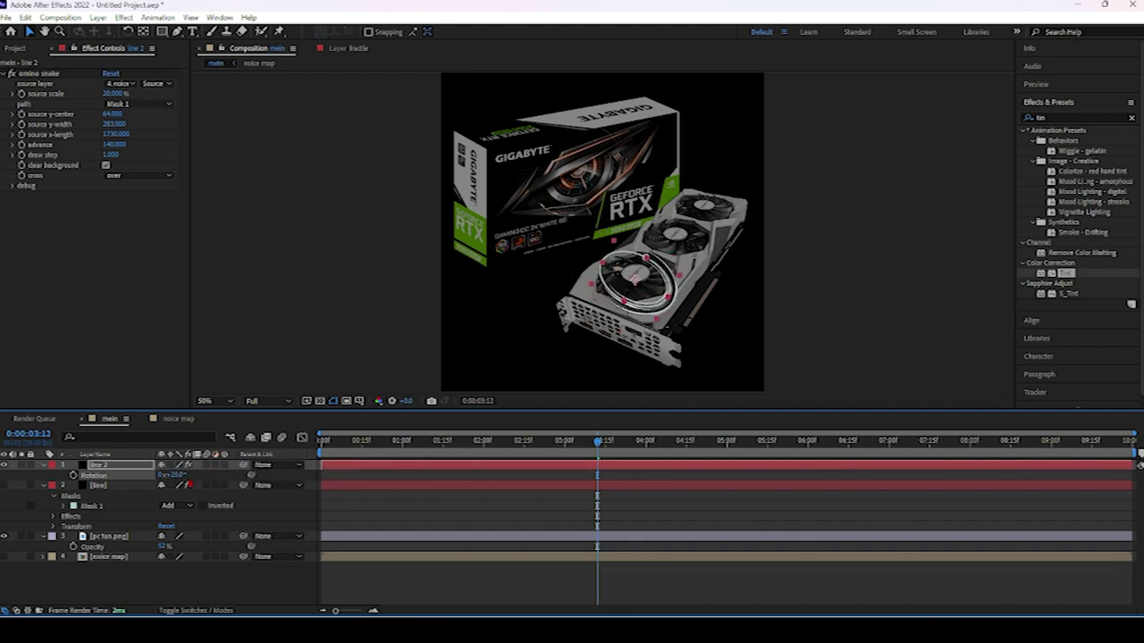
{"action": "mouse_move", "coordinate": [188, 481]}
{"action": "left_mouse_down"}
{"action": "mouse_move", "coordinate": [291, 472]}
{"action": "mouse_move", "coordinate": [280, 477]}
{"action": "left_mouse_up"}
{"action": "left_click", "coordinate": [174, 474]}
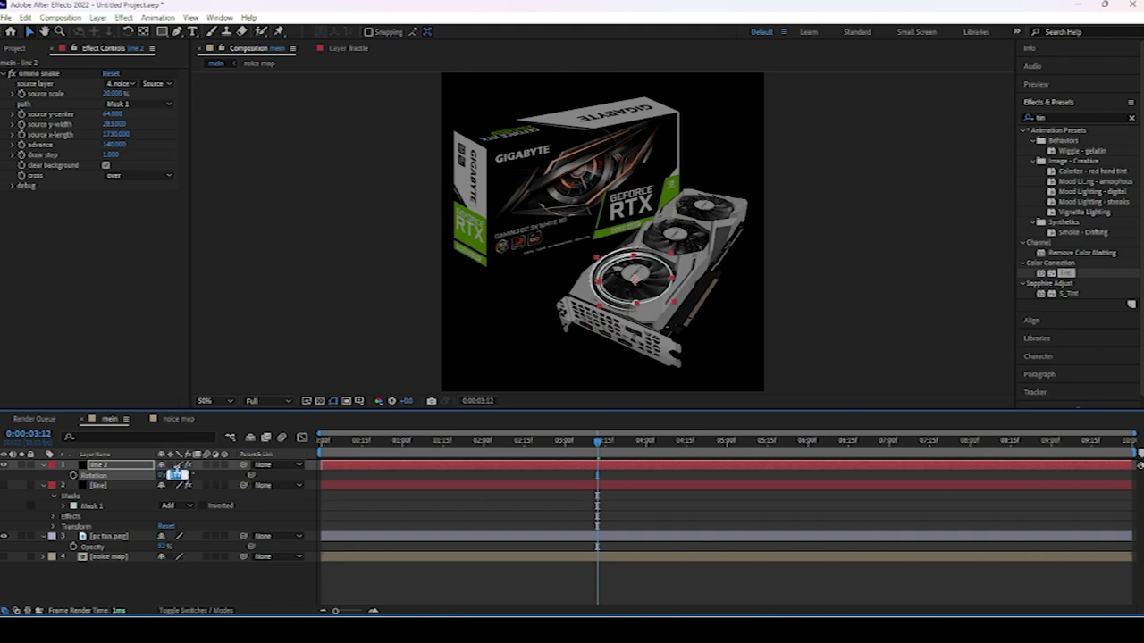
{"action": "key", "text": "Return"}
{"action": "left_click", "coordinate": [114, 134]}
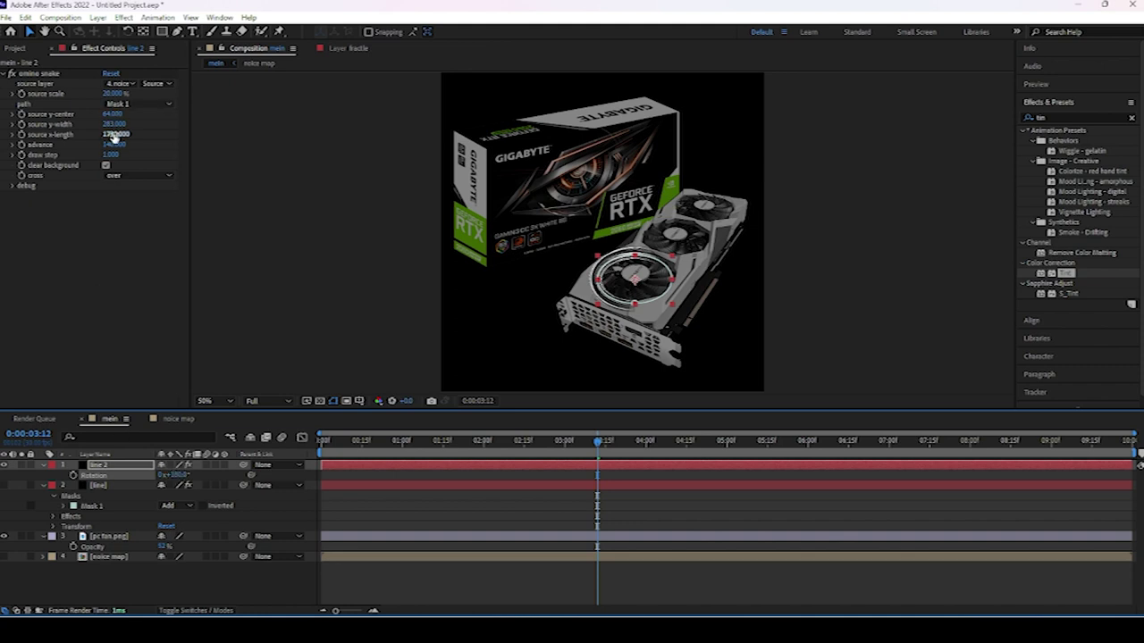
{"action": "type", "text": "50"}
{"action": "key", "text": "Return"}
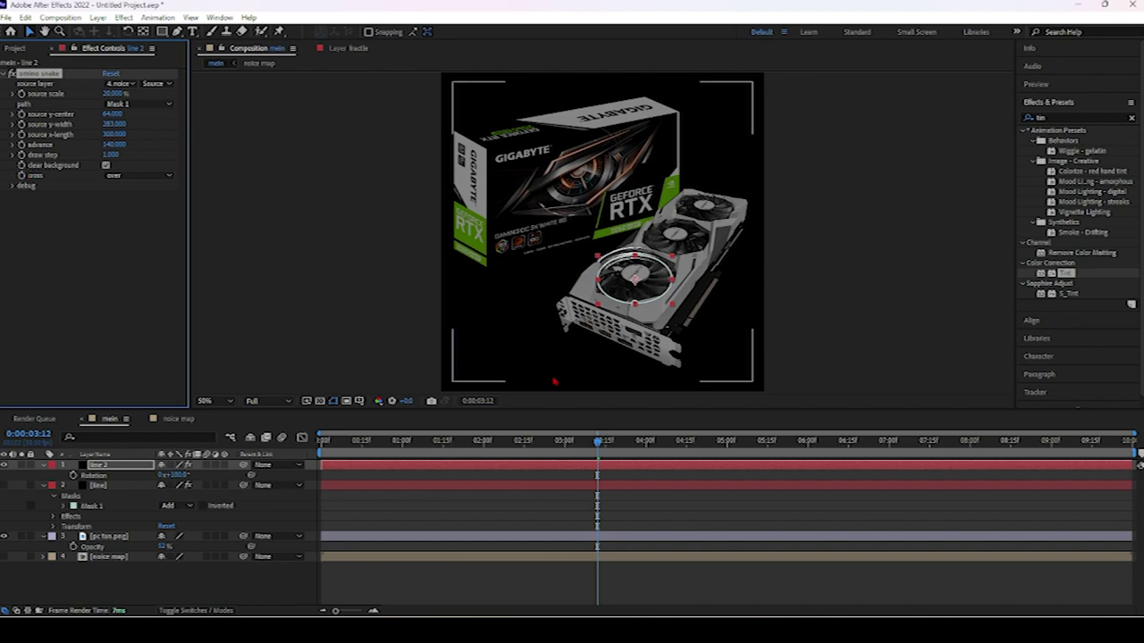
{"action": "mouse_move", "coordinate": [179, 475]}
{"action": "left_mouse_down"}
{"action": "mouse_move", "coordinate": [189, 475]}
{"action": "mouse_move", "coordinate": [179, 479]}
{"action": "left_mouse_up"}
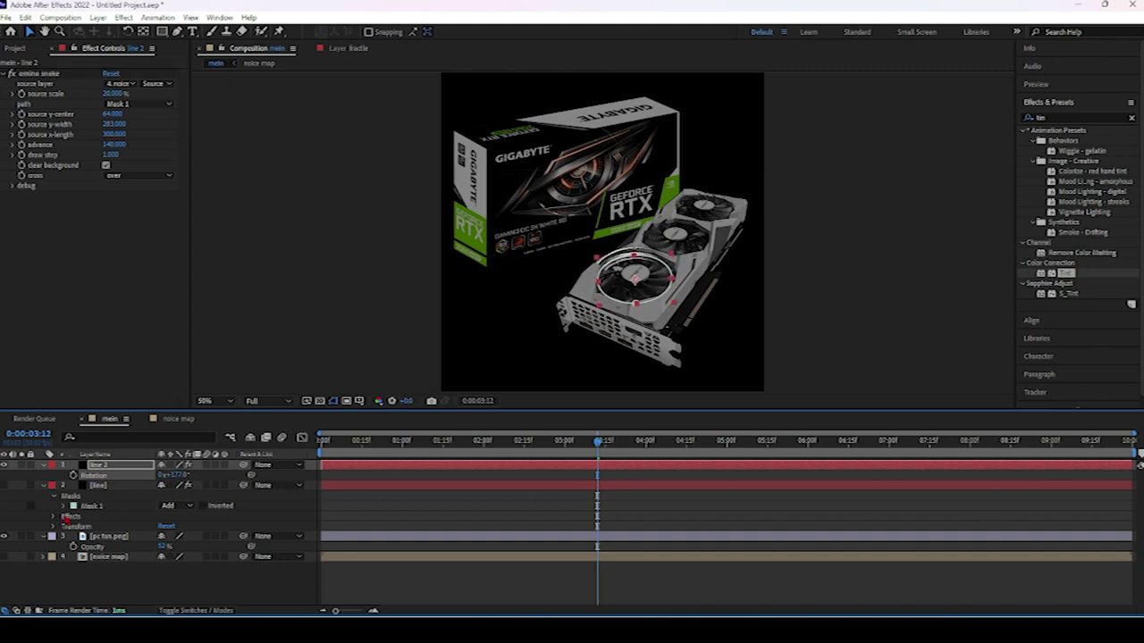
- Show the original line layer again, set line 2's source x-length to 490, and preview both
{"action": "key", "text": "F2"}
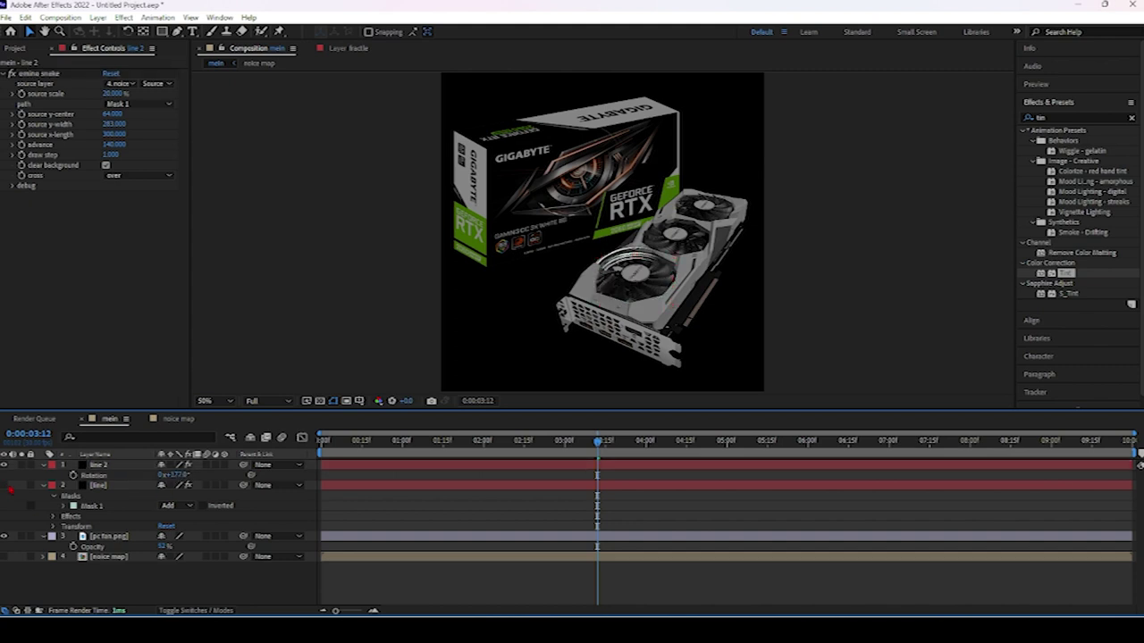
{"action": "left_click", "coordinate": [4, 486]}
{"action": "key", "text": "space"}
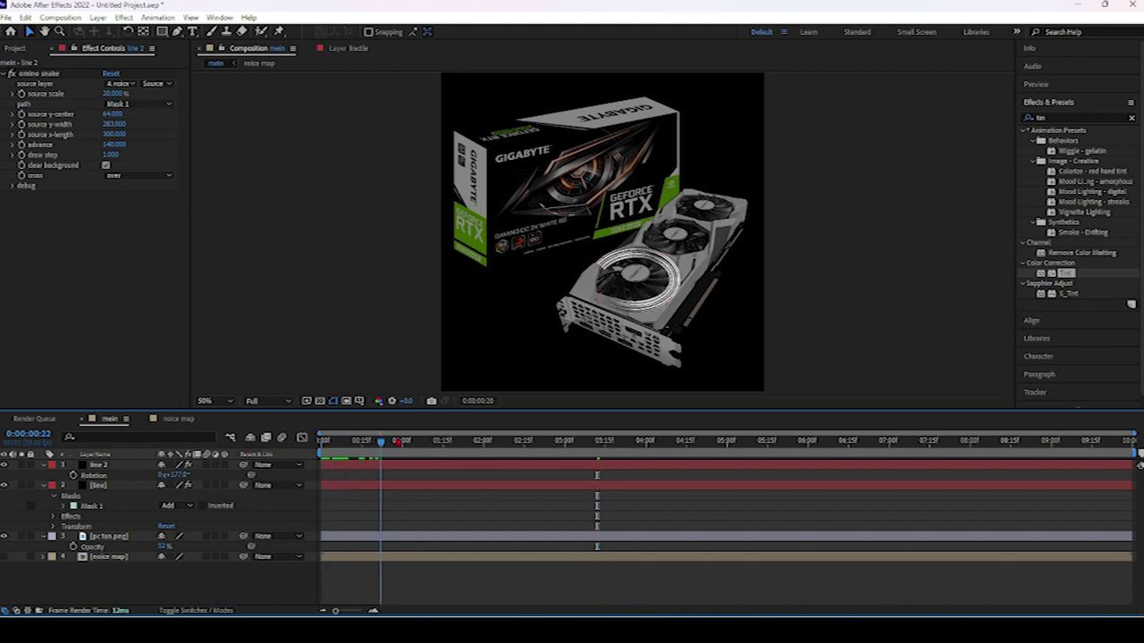
{"action": "key", "text": "space"}
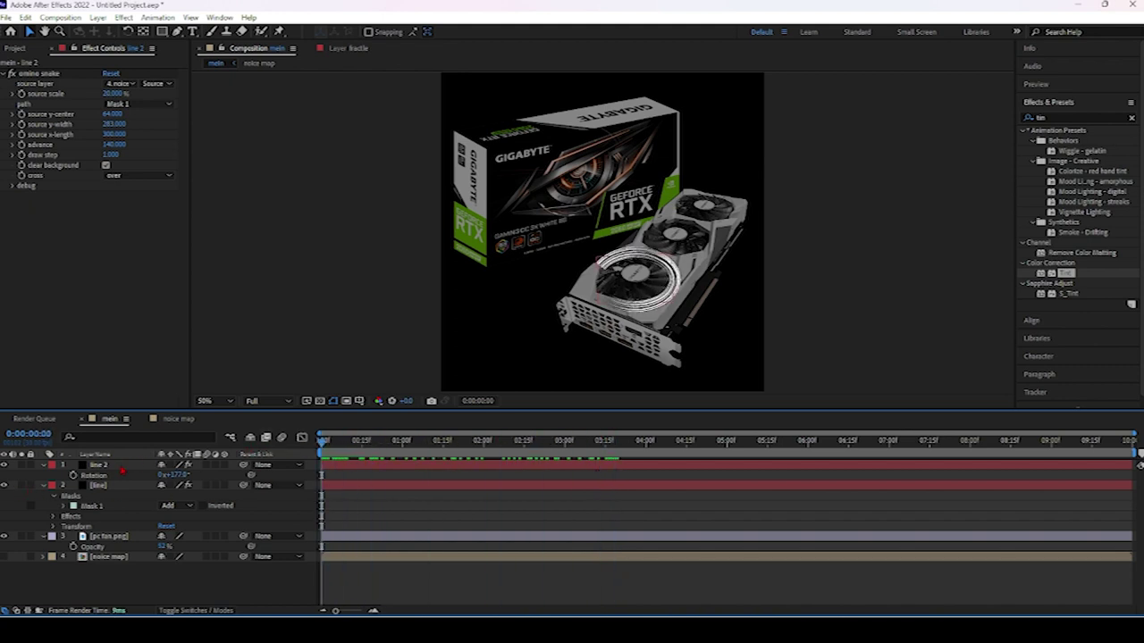
{"action": "left_click", "coordinate": [120, 466]}
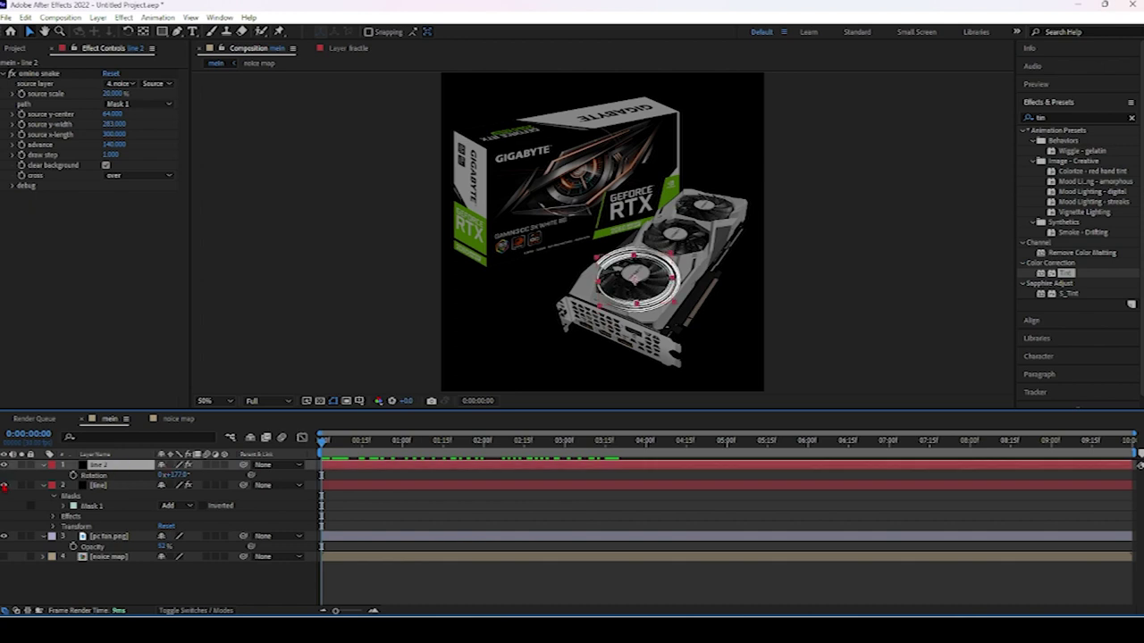
{"action": "mouse_move", "coordinate": [114, 134]}
{"action": "left_mouse_down"}
{"action": "mouse_move", "coordinate": [159, 141]}
{"action": "mouse_move", "coordinate": [131, 148]}
{"action": "left_mouse_up"}
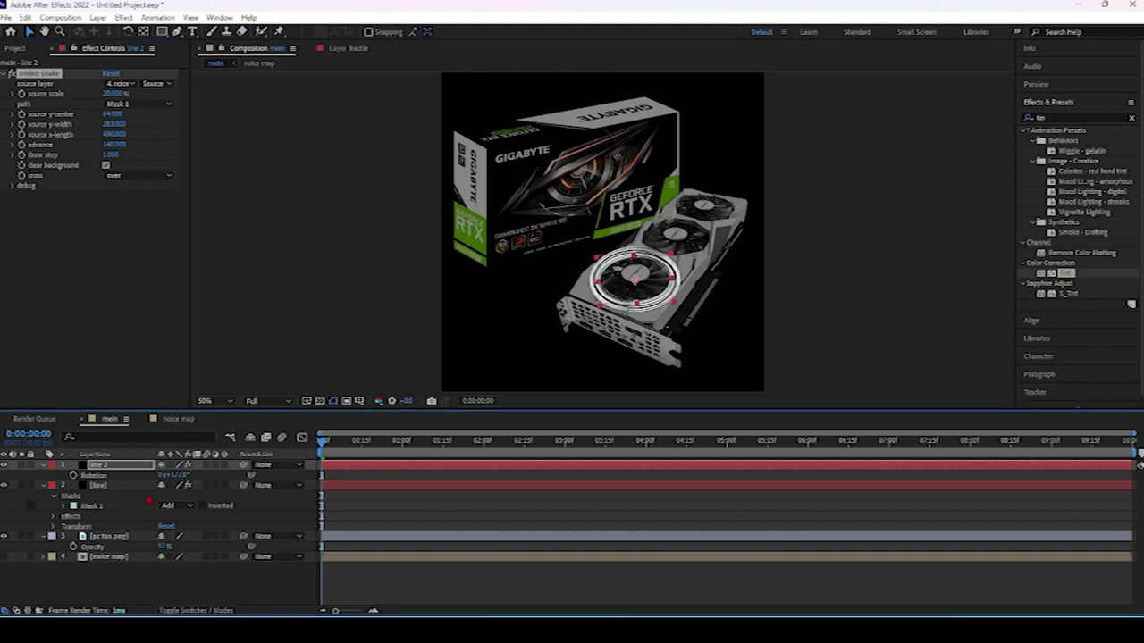
{"action": "left_click", "coordinate": [350, 442]}
{"action": "key", "text": "space"}
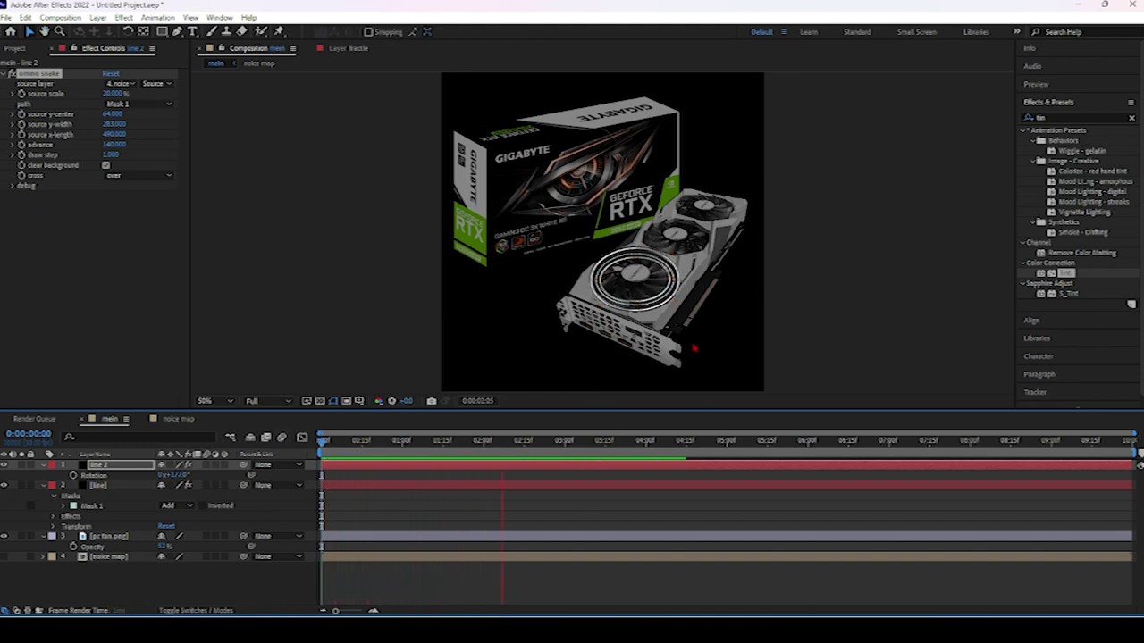
{"action": "key", "text": "space"}
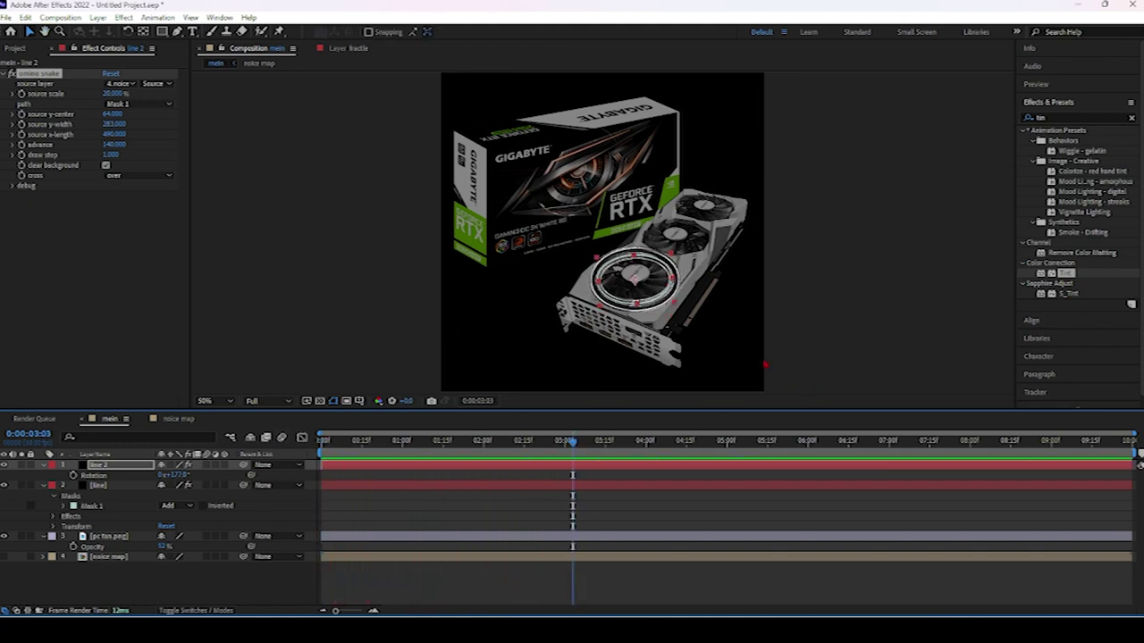
{"action": "left_click", "coordinate": [121, 465]}
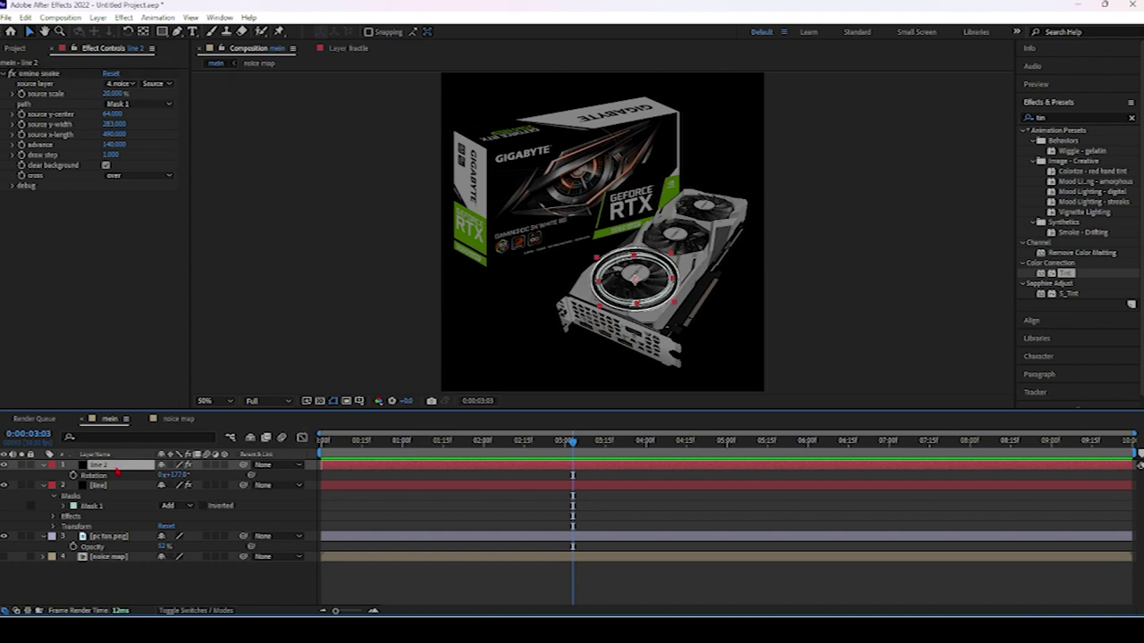
- Duplicate line 2 and rename the copy 'wind line 3'
{"action": "key", "text": "ctrl+d"}
{"action": "right_click", "coordinate": [116, 464]}
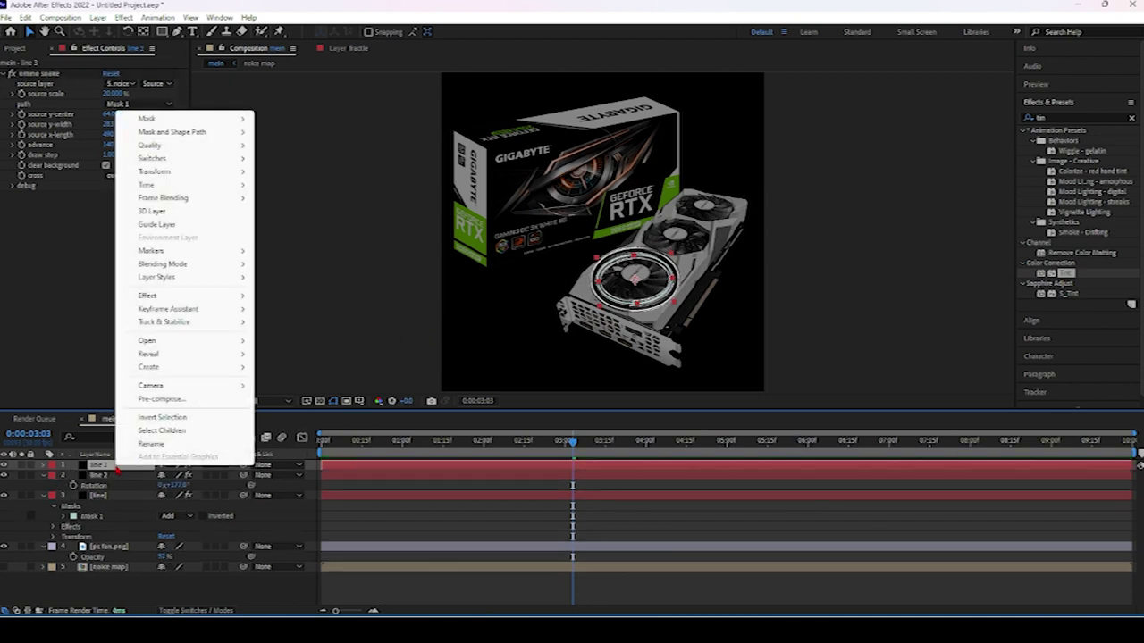
{"action": "left_click", "coordinate": [171, 445]}
{"action": "right_click", "coordinate": [119, 470]}
{"action": "left_click", "coordinate": [166, 445]}
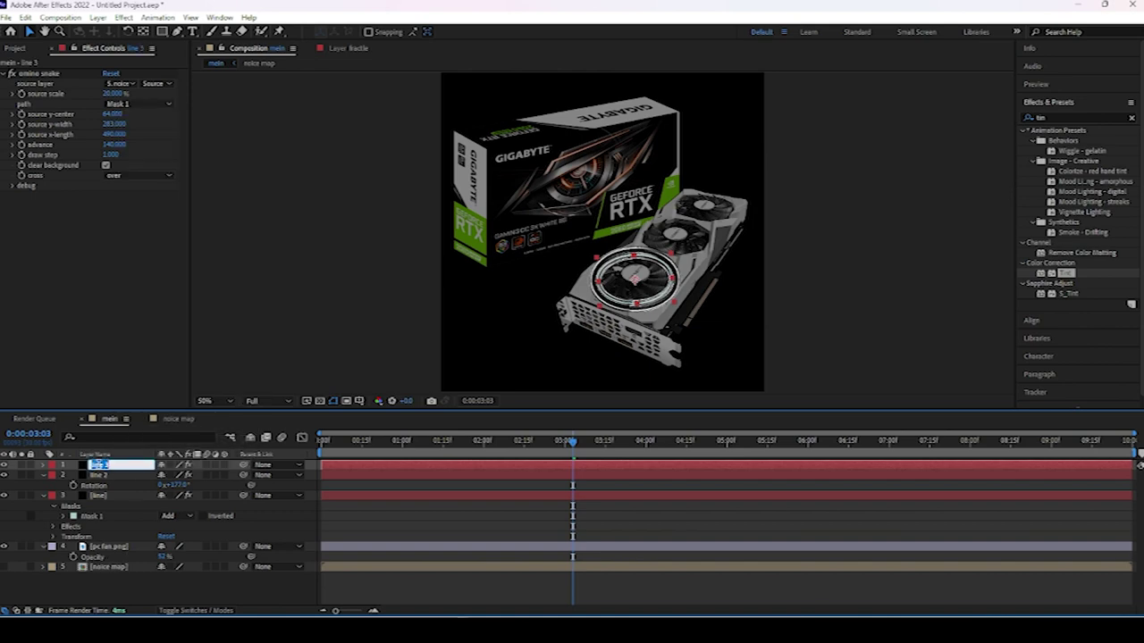
{"action": "right_click", "coordinate": [89, 466]}
{"action": "key", "text": "Escape"}
{"action": "type", "text": "wind"}
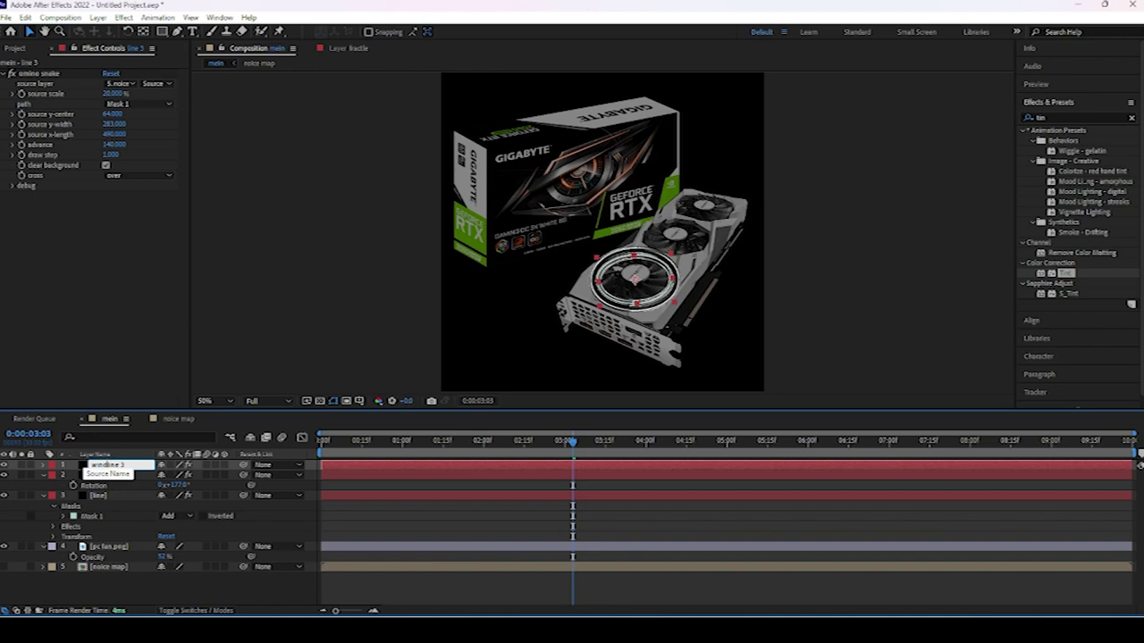
{"action": "key", "text": "Return"}
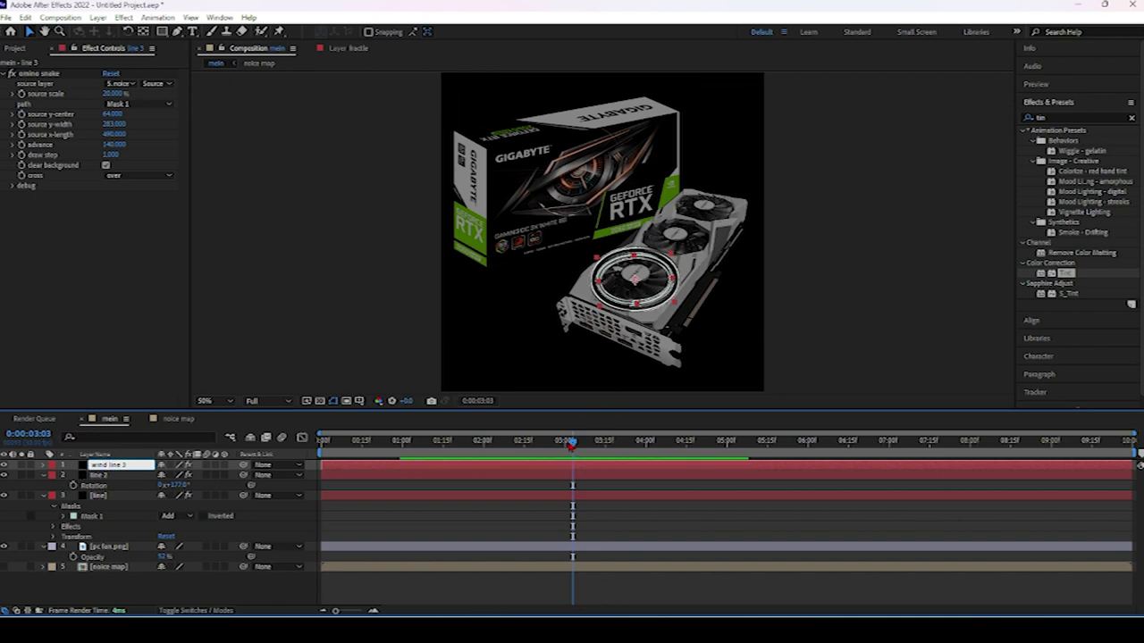
{"action": "key", "text": "Home"}
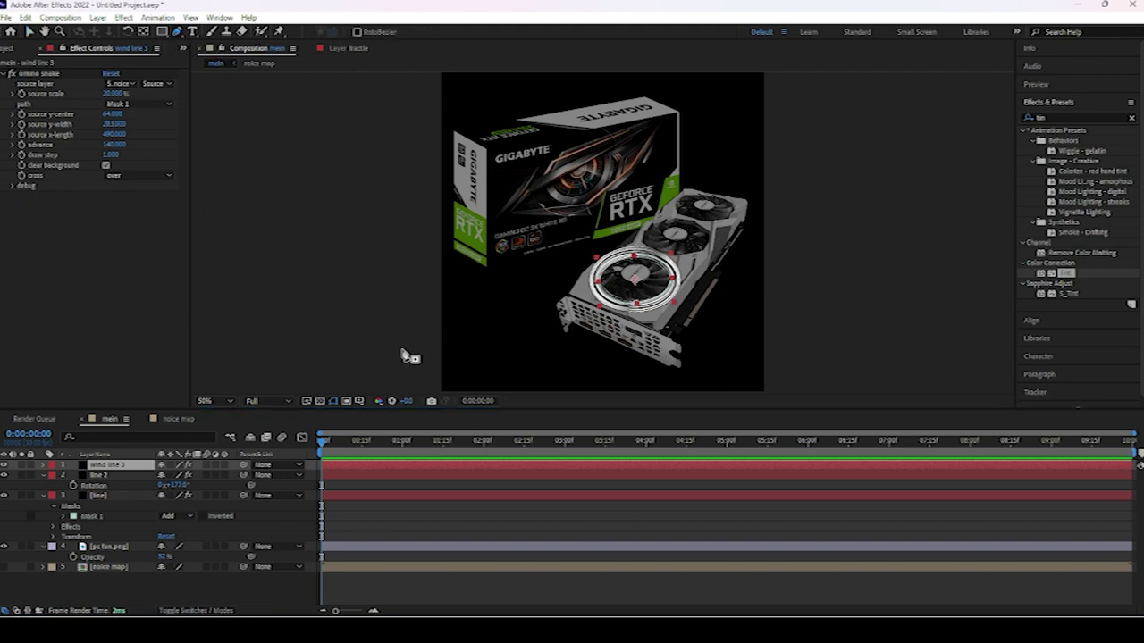
- Draw Mask 2 as an S-curve from the lower left into the fan
{"action": "left_click", "coordinate": [424, 376]}
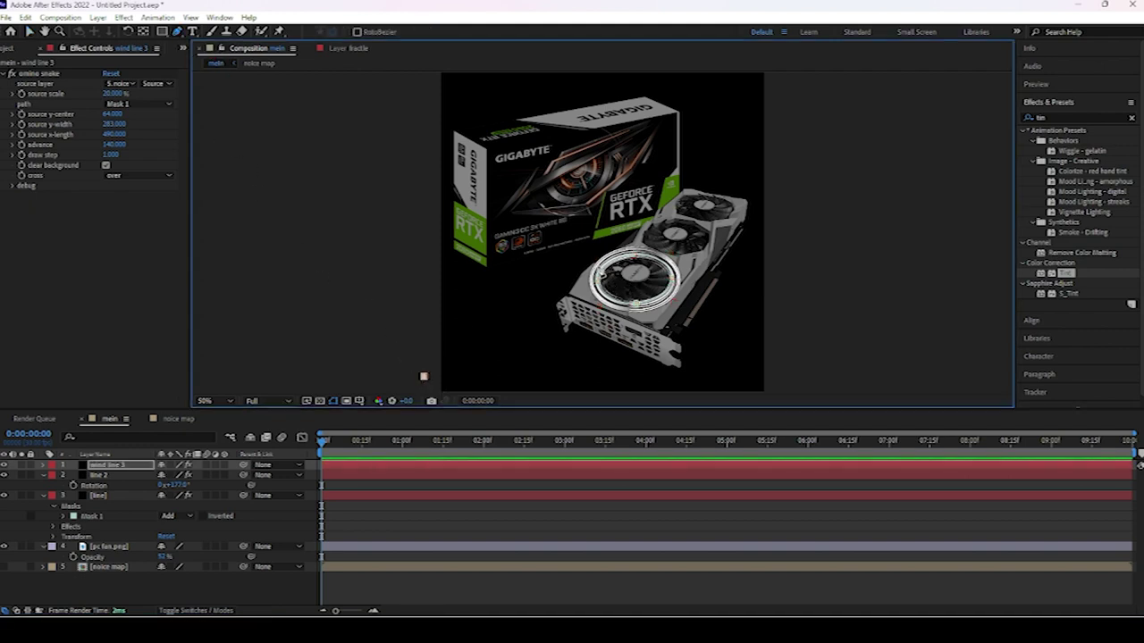
{"action": "left_click", "coordinate": [594, 265]}
{"action": "left_click_drag", "start_coordinate": [594, 265], "coordinate": [605, 256]}
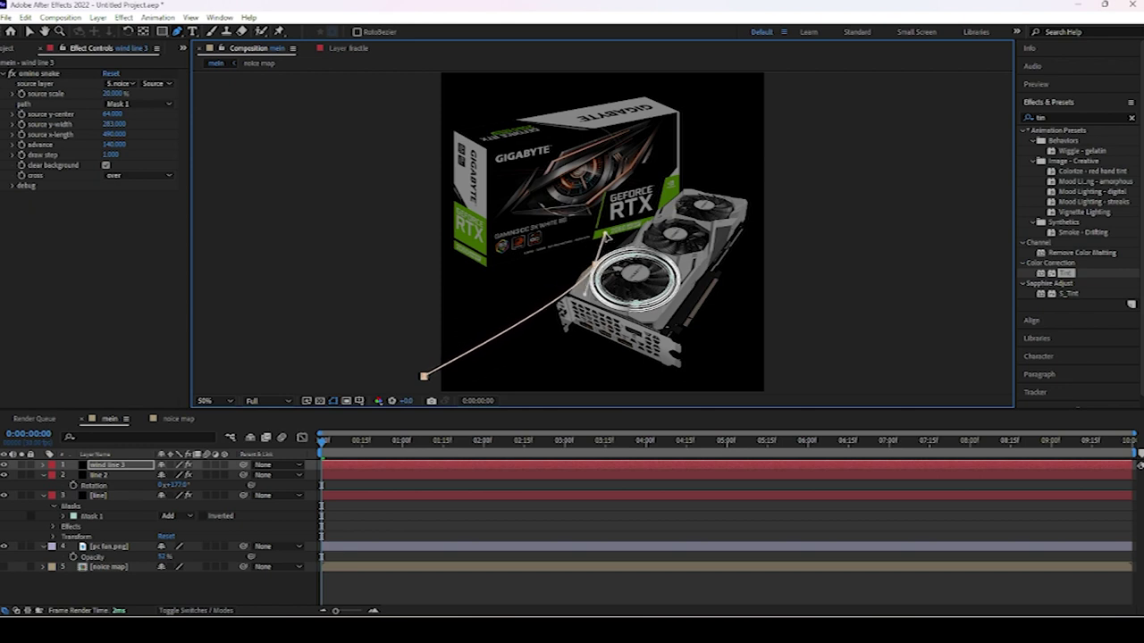
{"action": "mouse_move", "coordinate": [595, 266]}
{"action": "left_mouse_down"}
{"action": "mouse_move", "coordinate": [598, 204]}
{"action": "mouse_move", "coordinate": [616, 205]}
{"action": "left_mouse_up"}
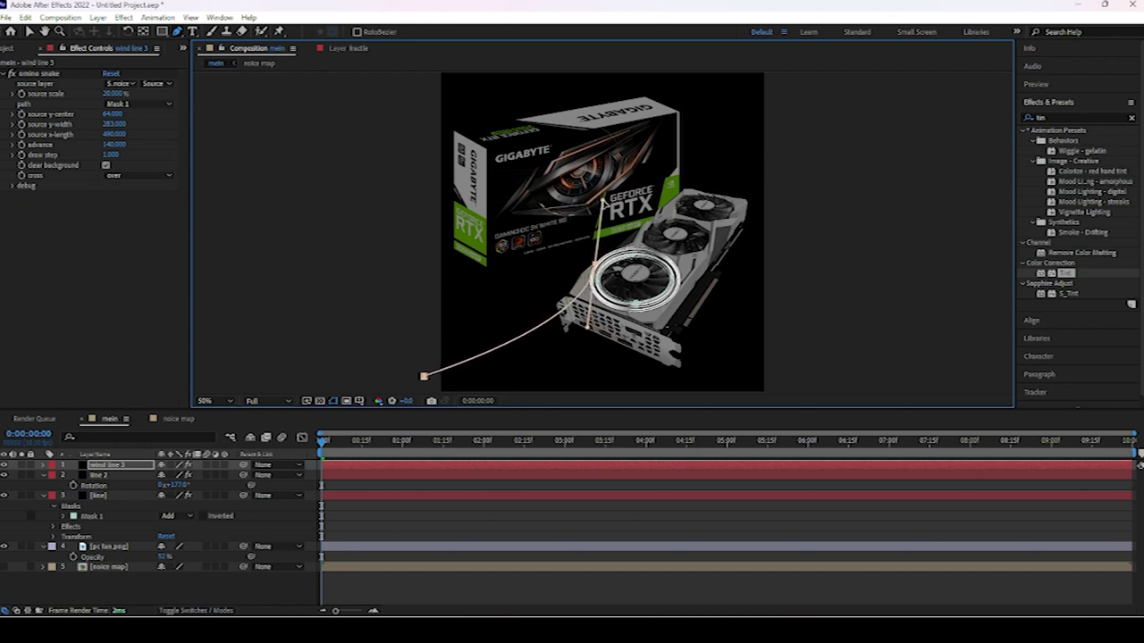
{"action": "left_click", "coordinate": [520, 335]}
{"action": "left_click_drag", "start_coordinate": [560, 314], "coordinate": [570, 350]}
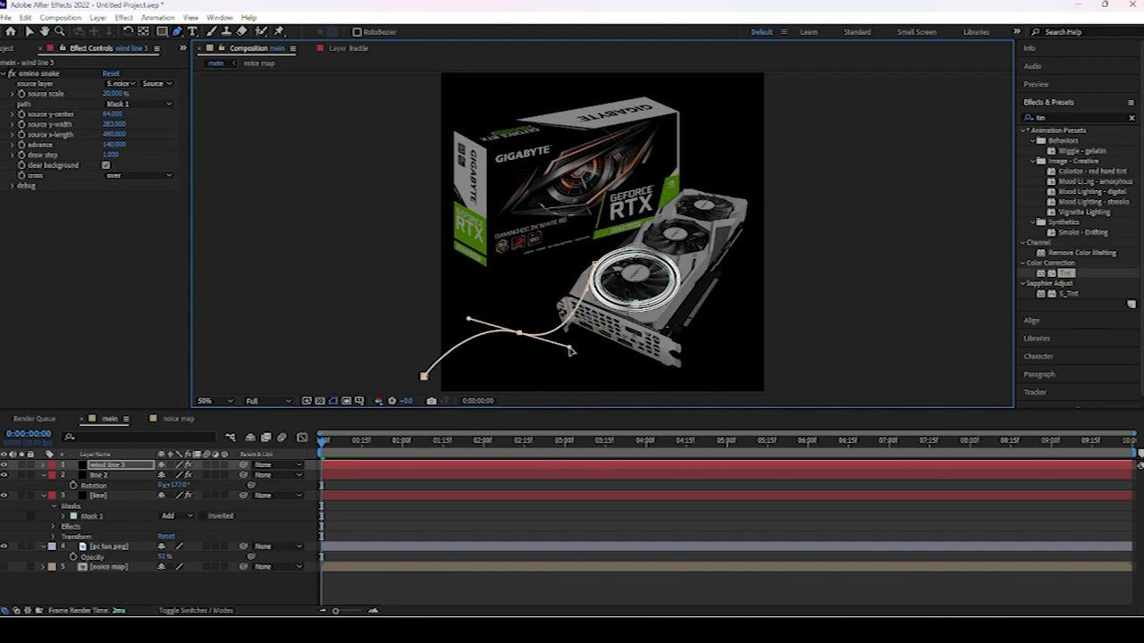
{"action": "left_click_drag", "start_coordinate": [570, 351], "coordinate": [572, 356]}
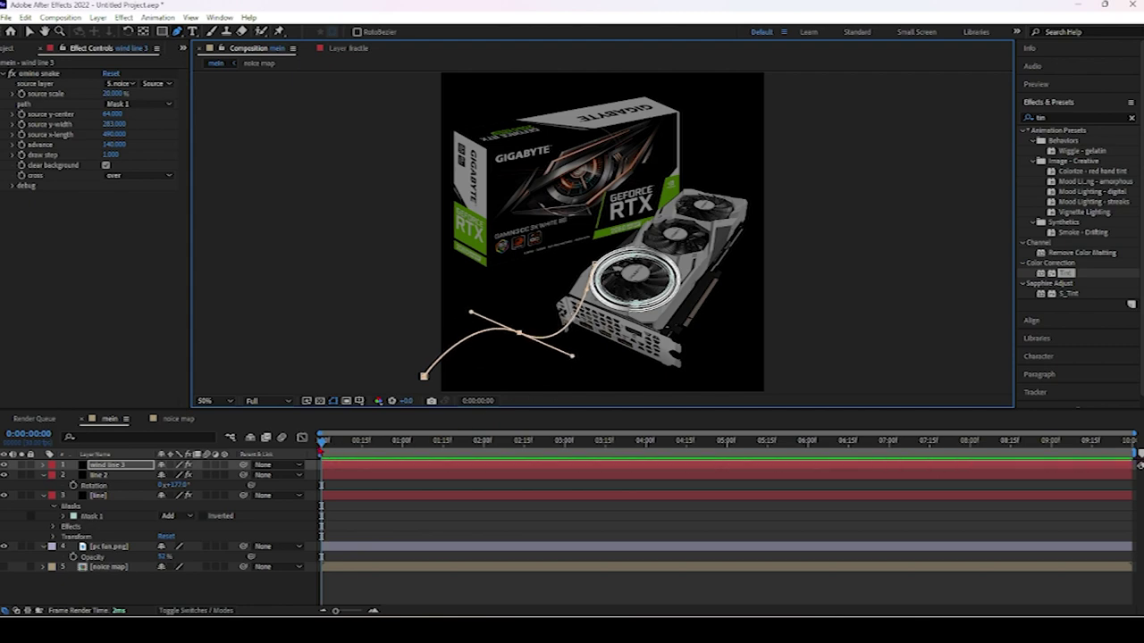
- Raise wind line 3's source x-length to 2000 and set its omino snake Path to Mask 2
{"action": "left_click_drag", "start_coordinate": [114, 134], "coordinate": [178, 140]}
{"action": "left_click_drag", "start_coordinate": [150, 141], "coordinate": [175, 157]}
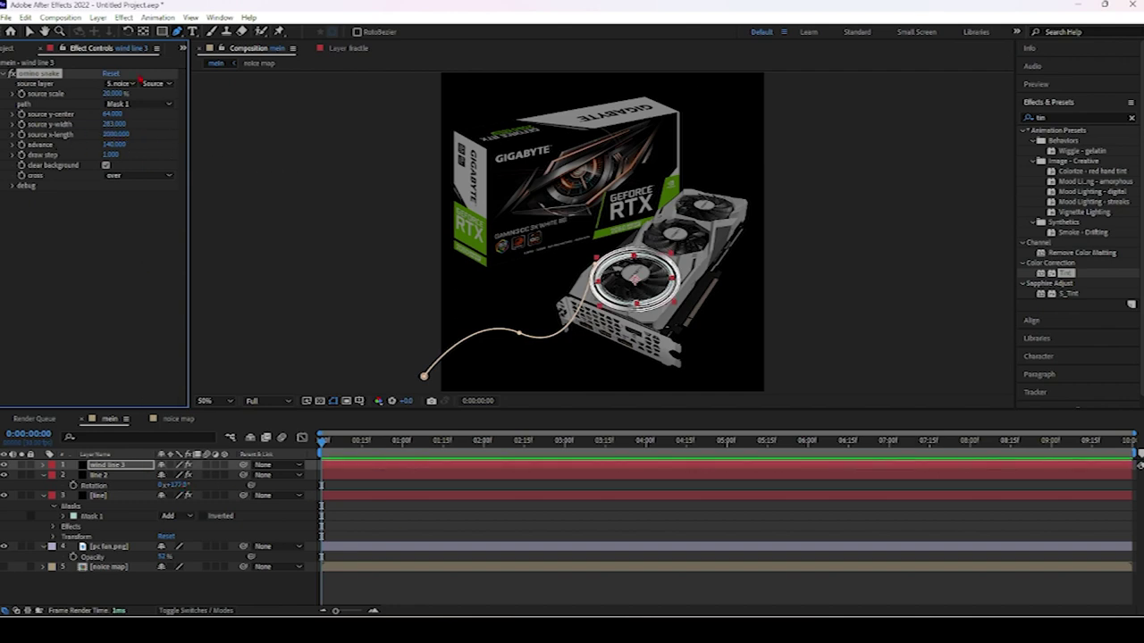
{"action": "left_click", "coordinate": [134, 104]}
{"action": "left_click", "coordinate": [134, 153]}
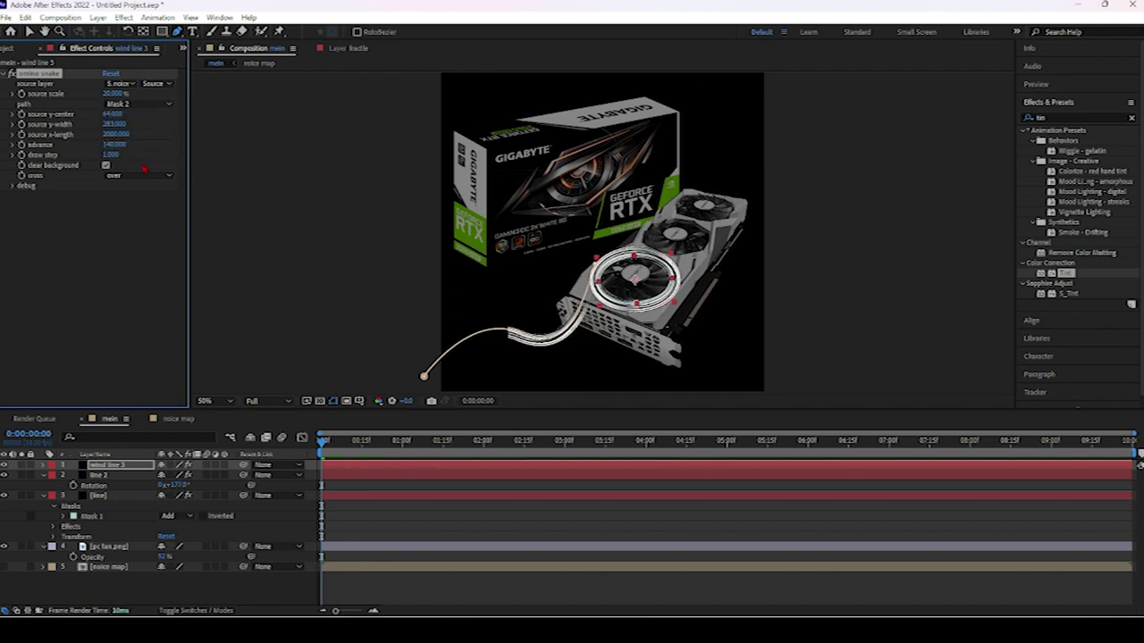
{"action": "left_click", "coordinate": [113, 94]}
- Shorten the omino snake source x-length to 330 and preview the wind line animation
{"action": "key", "text": "Return"}
{"action": "left_click_drag", "start_coordinate": [169, 134], "coordinate": [94, 144]}
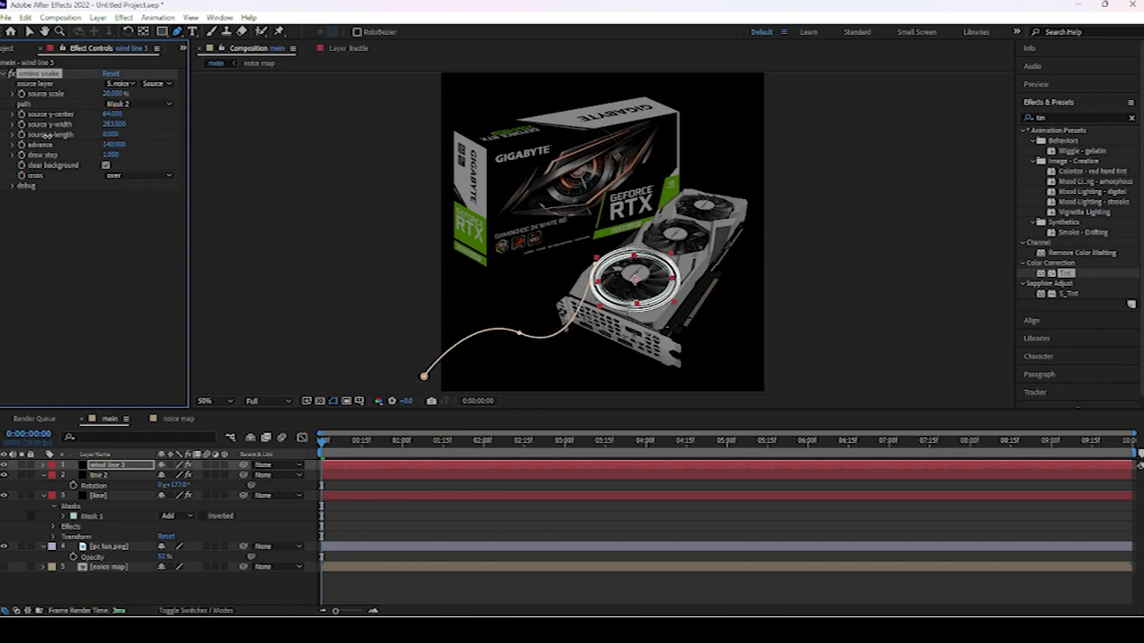
{"action": "left_click", "coordinate": [112, 145]}
{"action": "key", "text": "Return"}
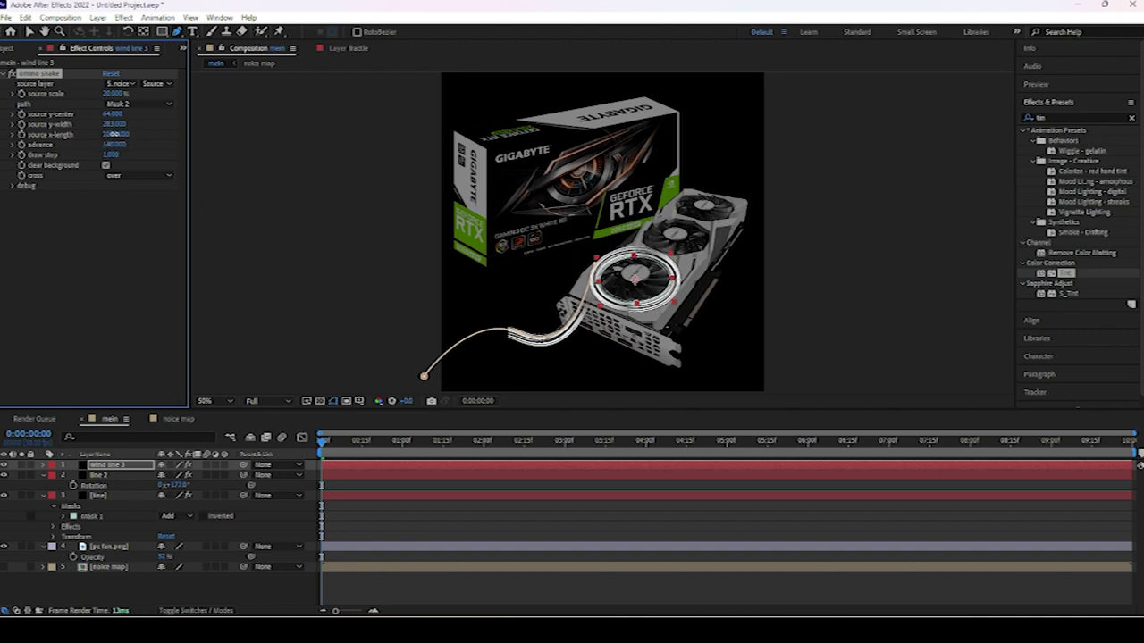
{"action": "mouse_move", "coordinate": [129, 134]}
{"action": "left_mouse_down"}
{"action": "mouse_move", "coordinate": [86, 154]}
{"action": "mouse_move", "coordinate": [139, 133]}
{"action": "mouse_move", "coordinate": [20, 124]}
{"action": "left_mouse_up"}
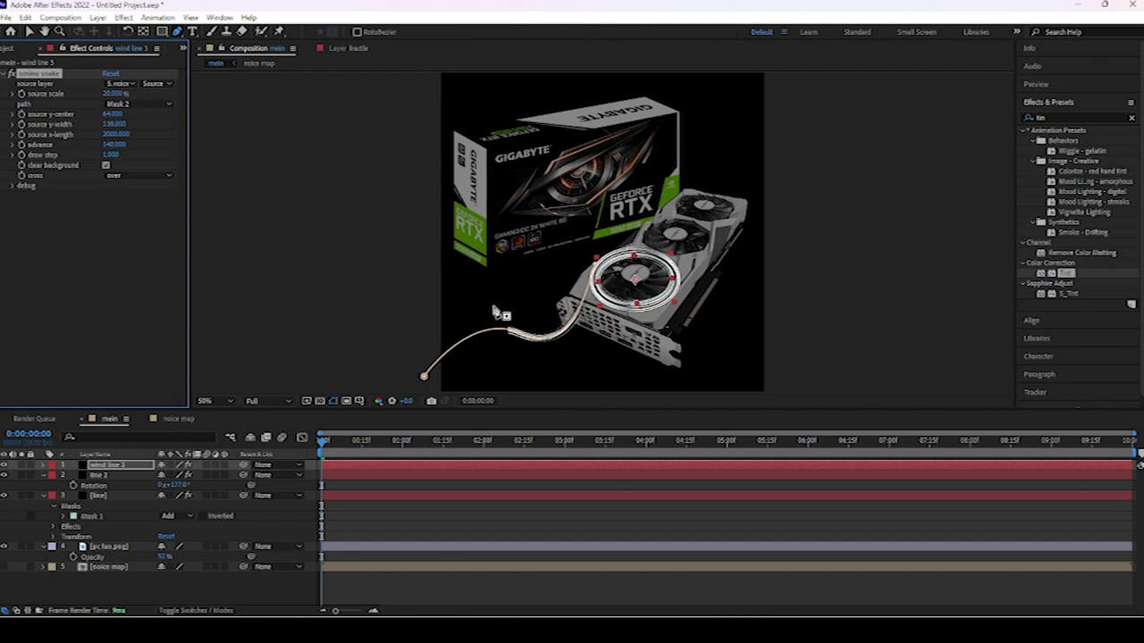
{"action": "key", "text": "space"}
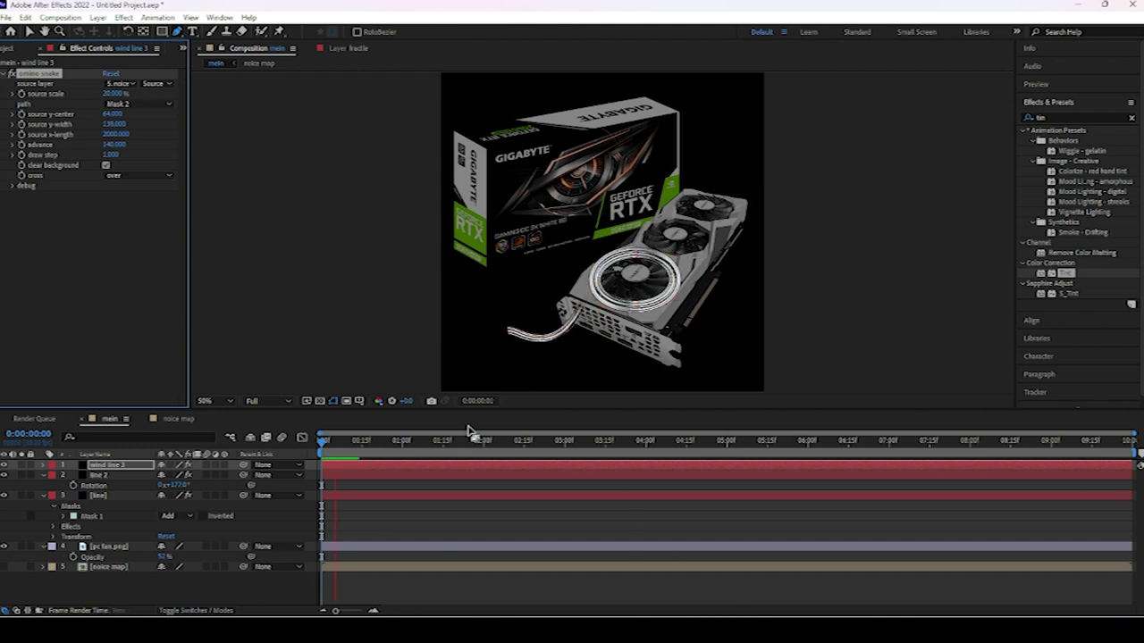
{"action": "left_click", "coordinate": [483, 437]}
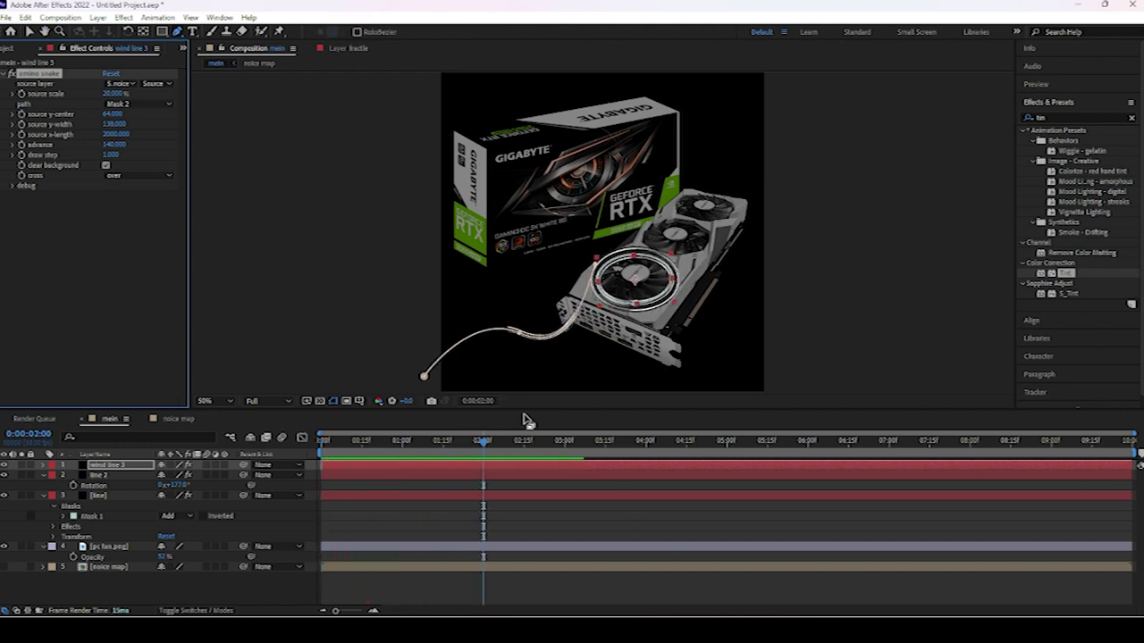
- Duplicate wind line 3 and adjust the omino snake advance value
{"action": "left_click", "coordinate": [132, 466]}
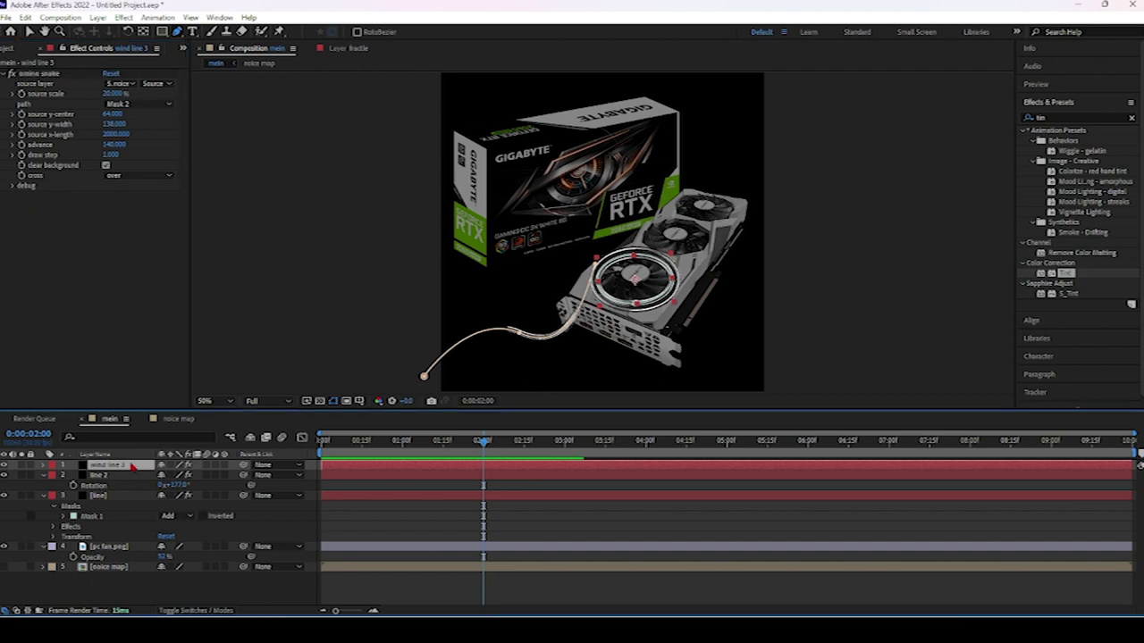
{"action": "key", "text": "ctrl+d"}
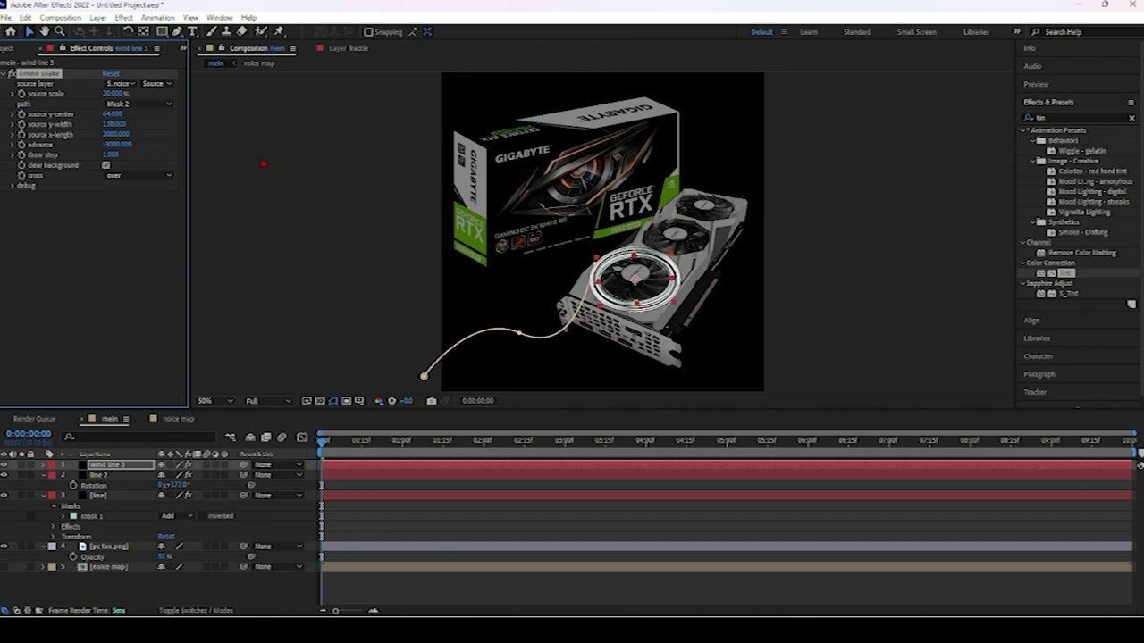
{"action": "left_click_drag", "start_coordinate": [125, 144], "coordinate": [129, 146]}
{"action": "left_click_drag", "start_coordinate": [261, 154], "coordinate": [334, 163]}
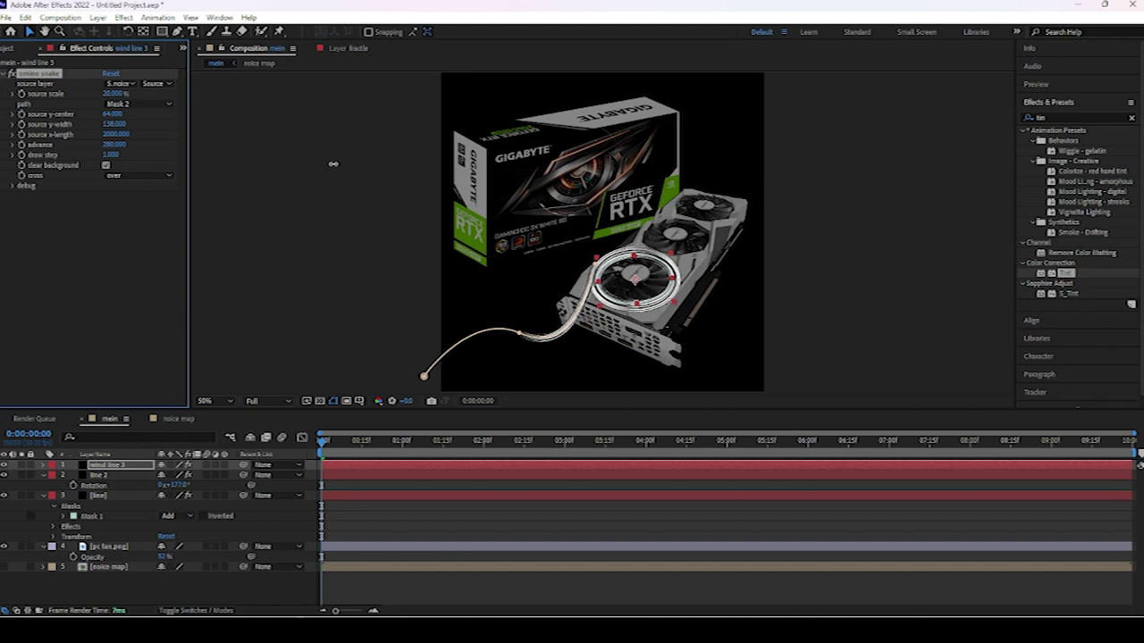
{"action": "left_click_drag", "start_coordinate": [333, 164], "coordinate": [329, 163]}
- Set y-width 186, source scale 22 and advance 200 on Mask 2, then duplicate as wind line 4
{"action": "mouse_move", "coordinate": [114, 124]}
{"action": "left_mouse_down"}
{"action": "mouse_move", "coordinate": [144, 128]}
{"action": "mouse_move", "coordinate": [141, 114]}
{"action": "mouse_move", "coordinate": [105, 117]}
{"action": "left_mouse_up"}
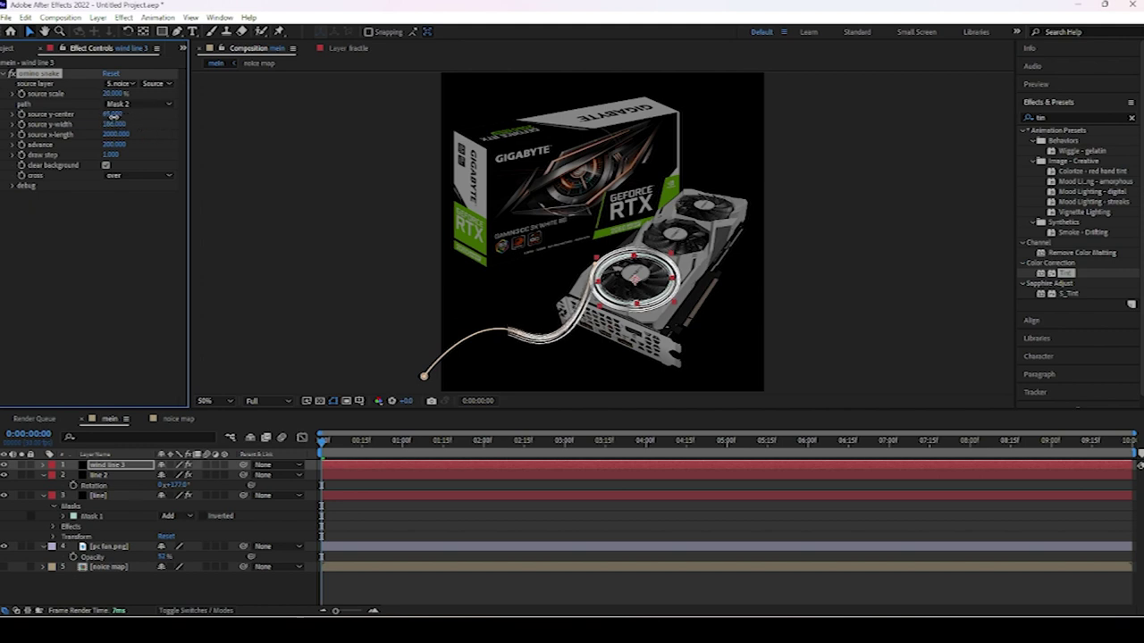
{"action": "left_click_drag", "start_coordinate": [114, 95], "coordinate": [122, 104]}
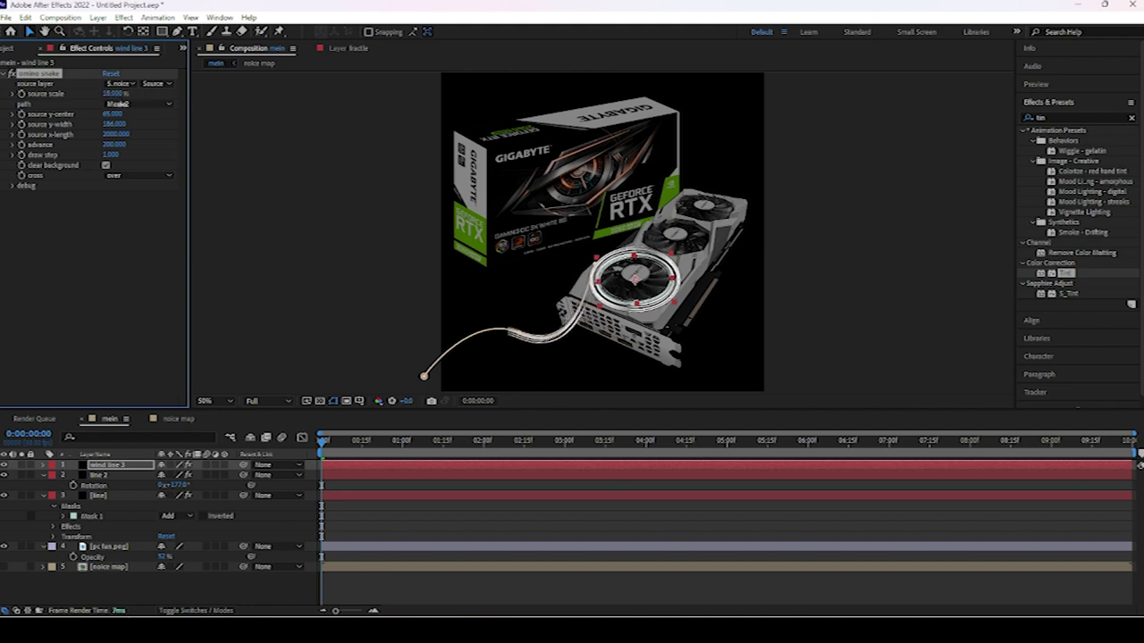
{"action": "left_click", "coordinate": [125, 104]}
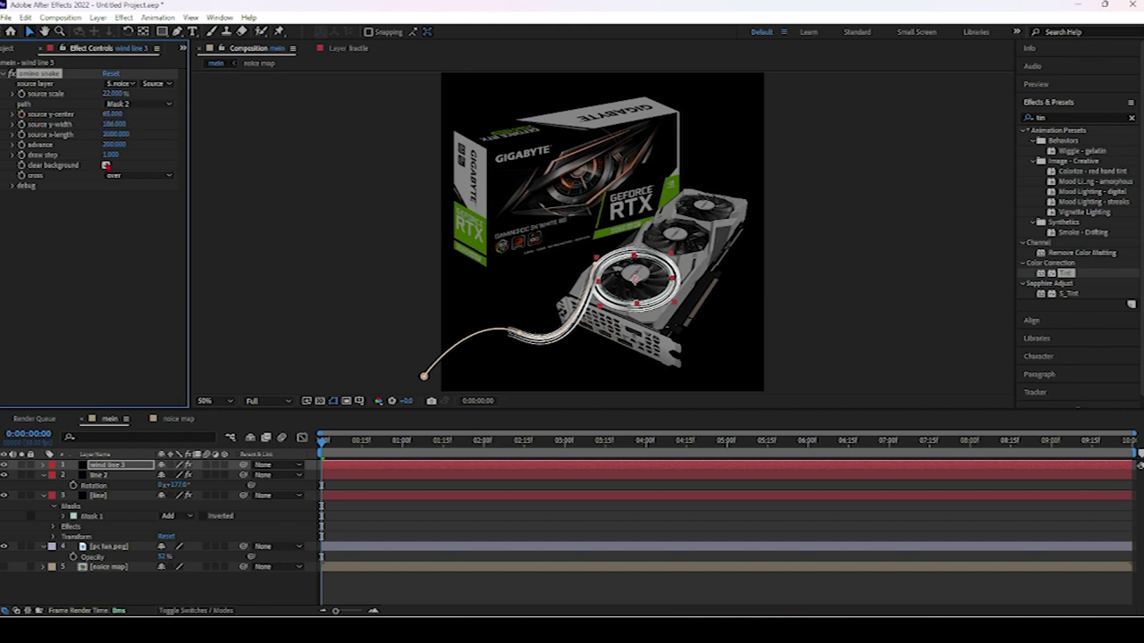
{"action": "mouse_move", "coordinate": [109, 153]}
{"action": "left_mouse_down"}
{"action": "mouse_move", "coordinate": [123, 154]}
{"action": "mouse_move", "coordinate": [93, 154]}
{"action": "mouse_move", "coordinate": [103, 143]}
{"action": "left_mouse_up"}
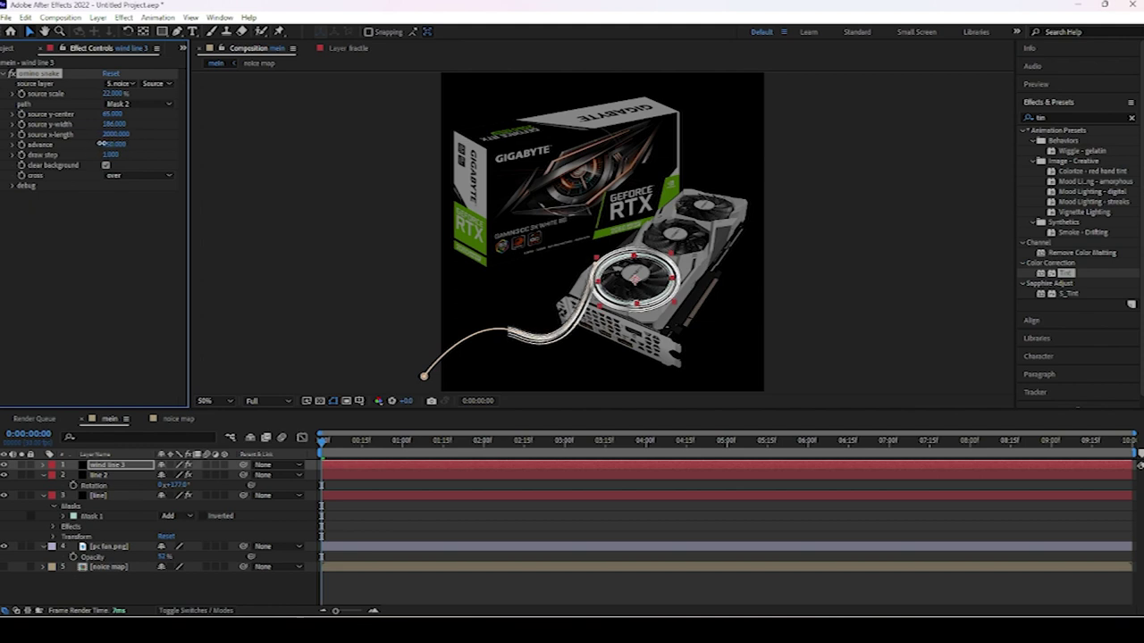
{"action": "left_click_drag", "start_coordinate": [102, 143], "coordinate": [108, 143]}
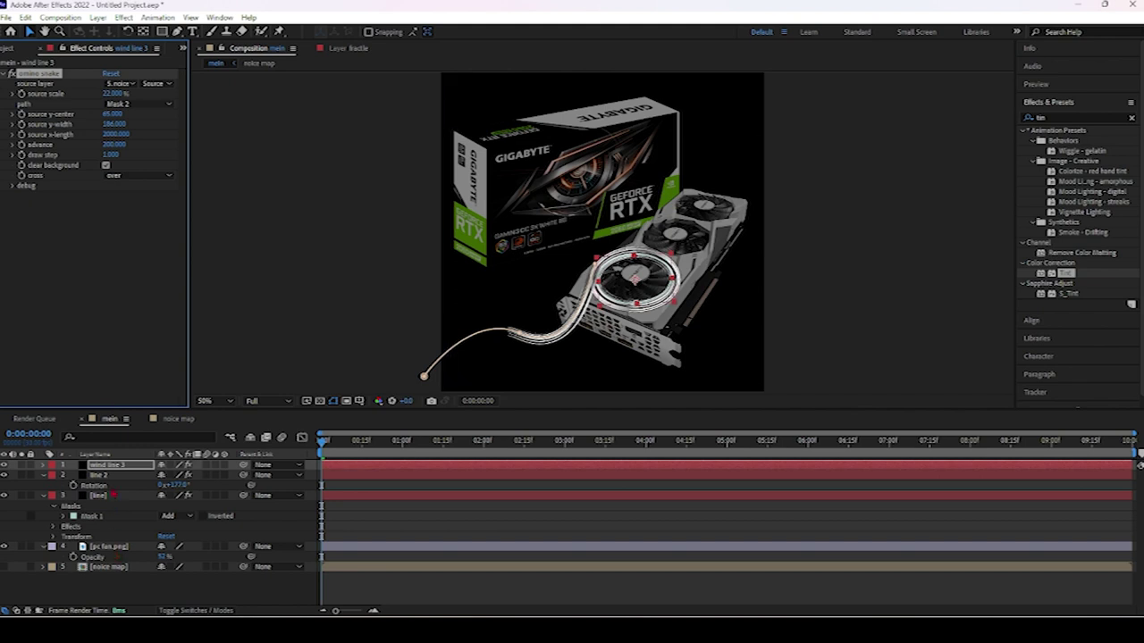
{"action": "left_click", "coordinate": [111, 466]}
{"action": "key", "text": "ctrl+d"}
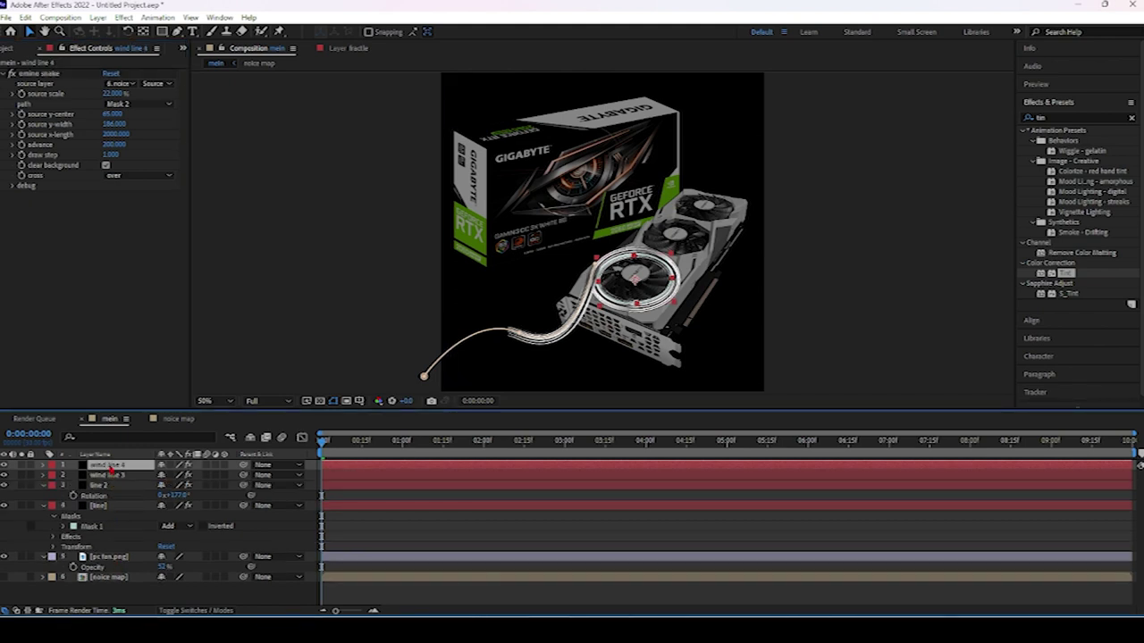
- In wind line 4's layer view, shrink the circular mask around the fan almost entirely
{"action": "double_click", "coordinate": [111, 465]}
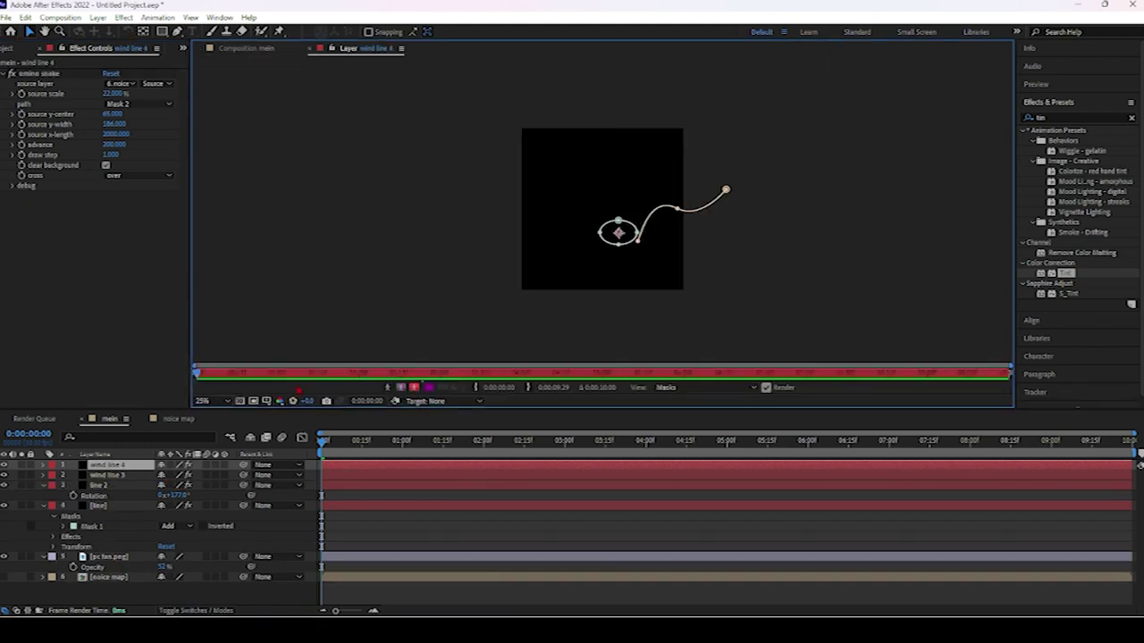
{"action": "left_click", "coordinate": [607, 227]}
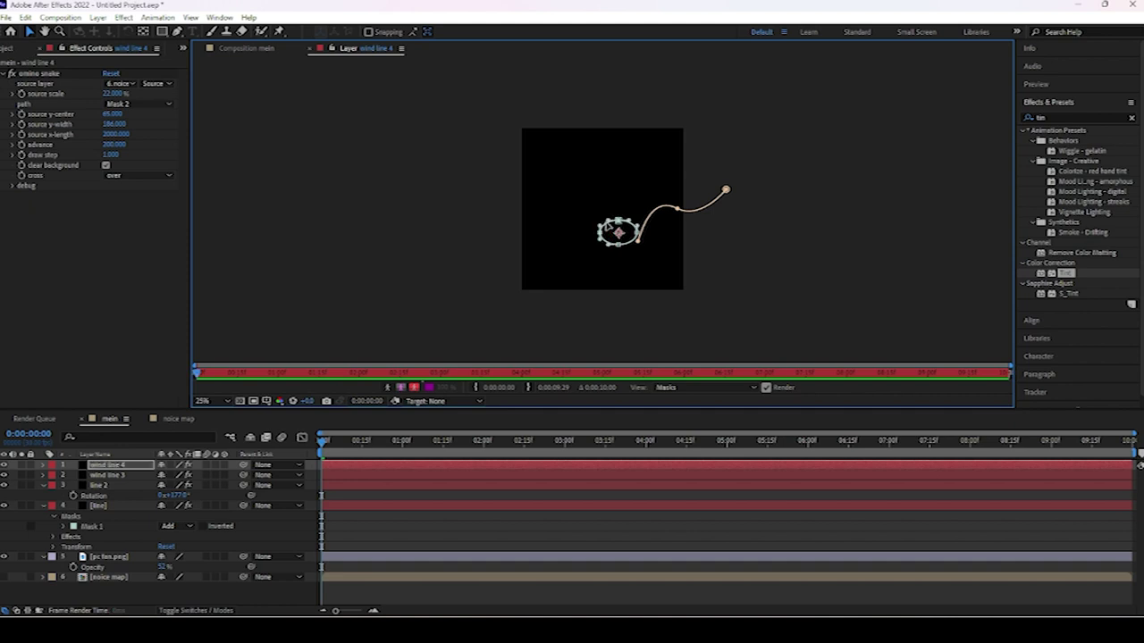
{"action": "left_click_drag", "start_coordinate": [607, 226], "coordinate": [615, 242]}
{"action": "left_click_drag", "start_coordinate": [629, 243], "coordinate": [638, 237]}
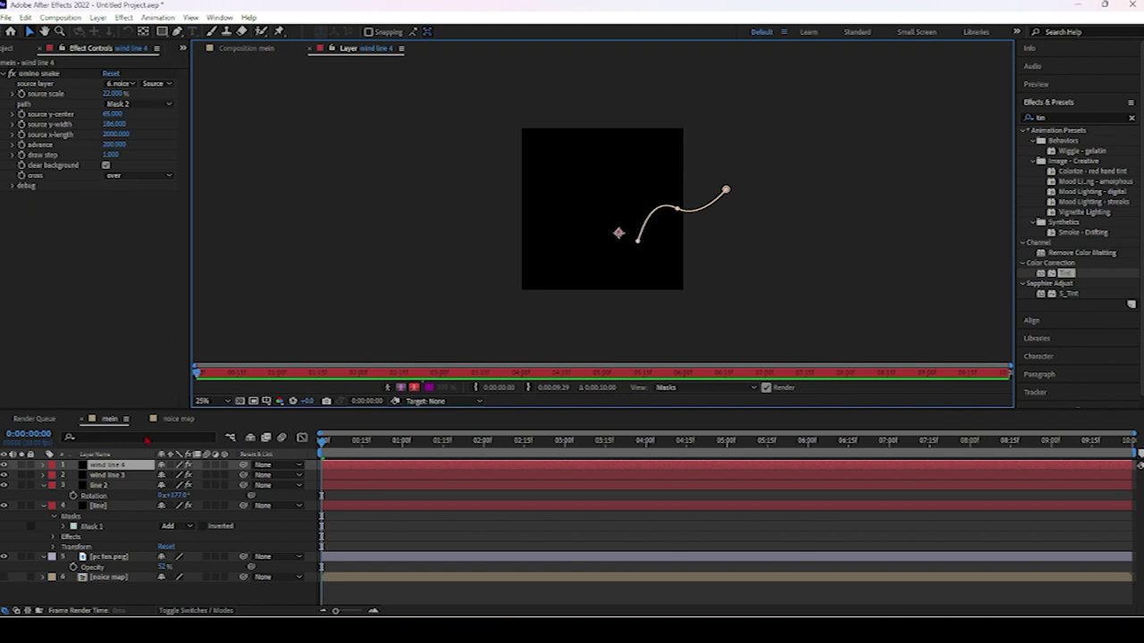
- Back in the mein composition, solo wind line 4 and pan to frame its stroke
{"action": "left_click", "coordinate": [255, 48]}
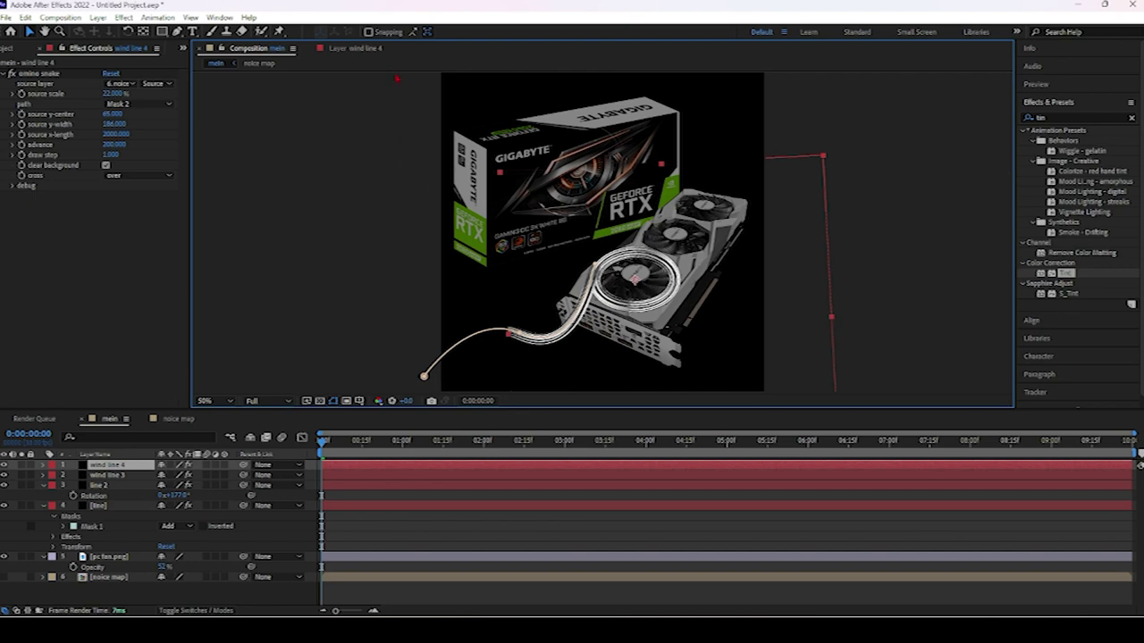
{"action": "left_click", "coordinate": [352, 47]}
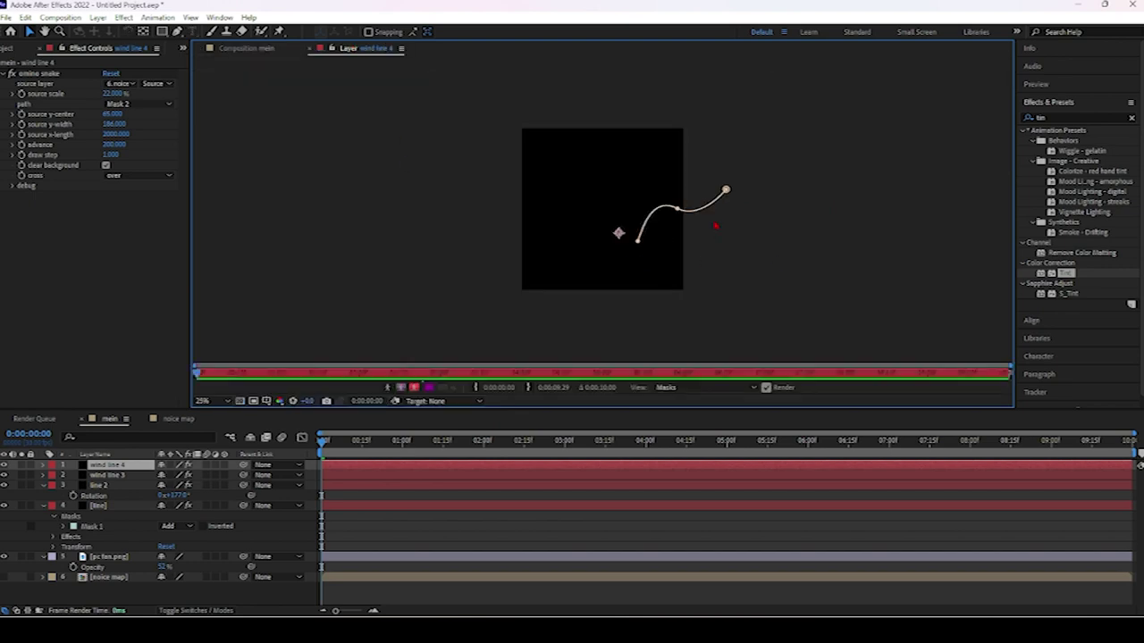
{"action": "left_click", "coordinate": [144, 455]}
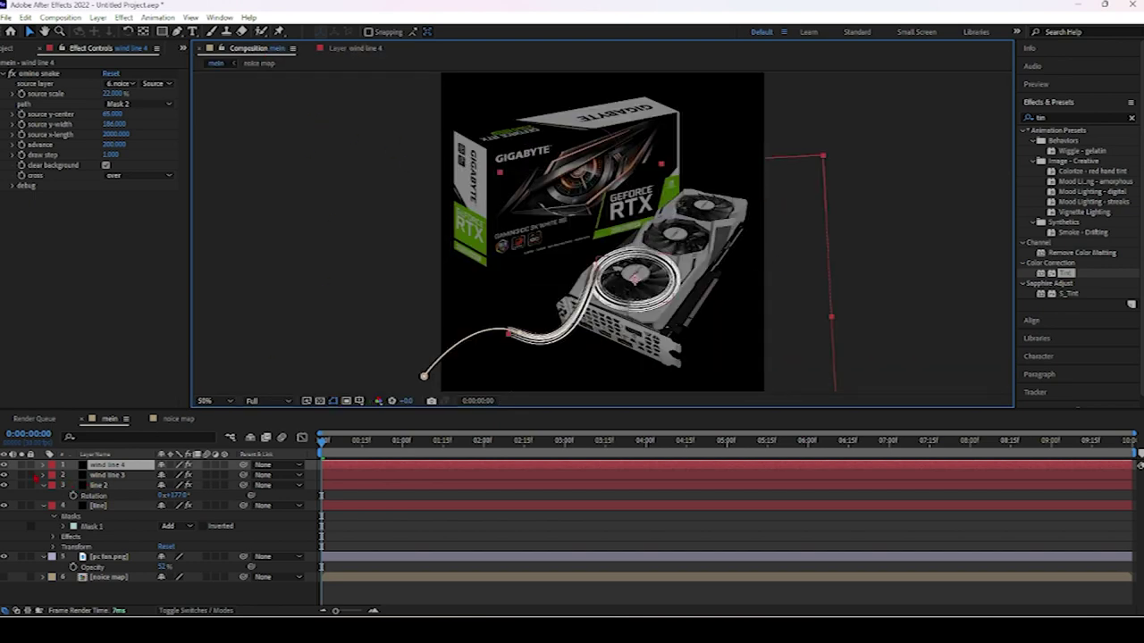
{"action": "left_click", "coordinate": [20, 464]}
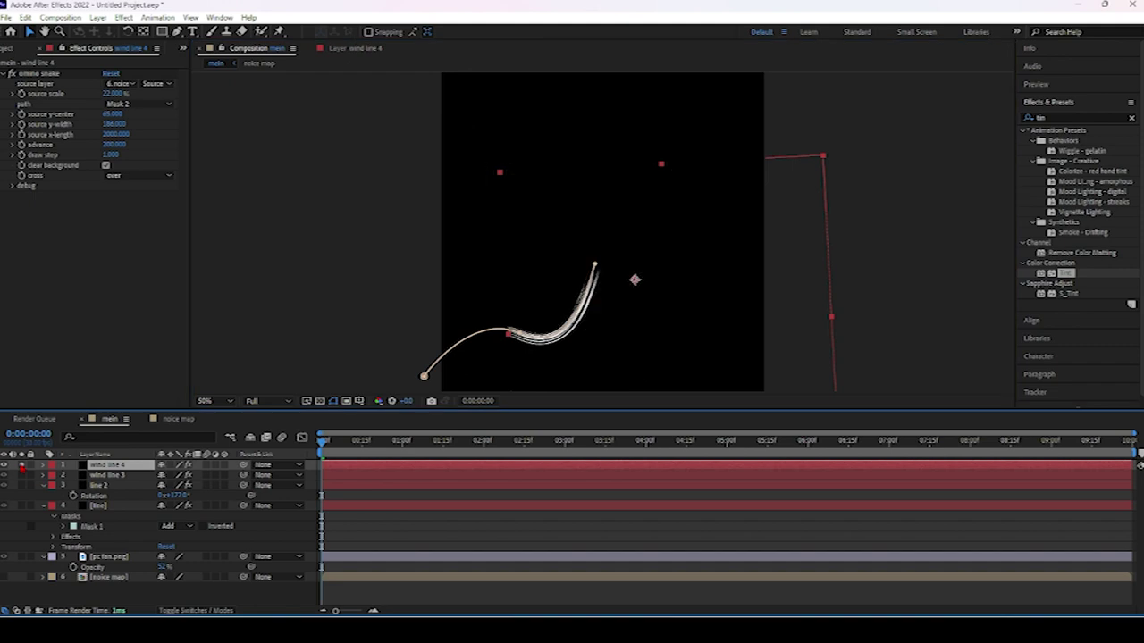
{"action": "left_click_drag", "start_coordinate": [592, 336], "coordinate": [530, 352]}
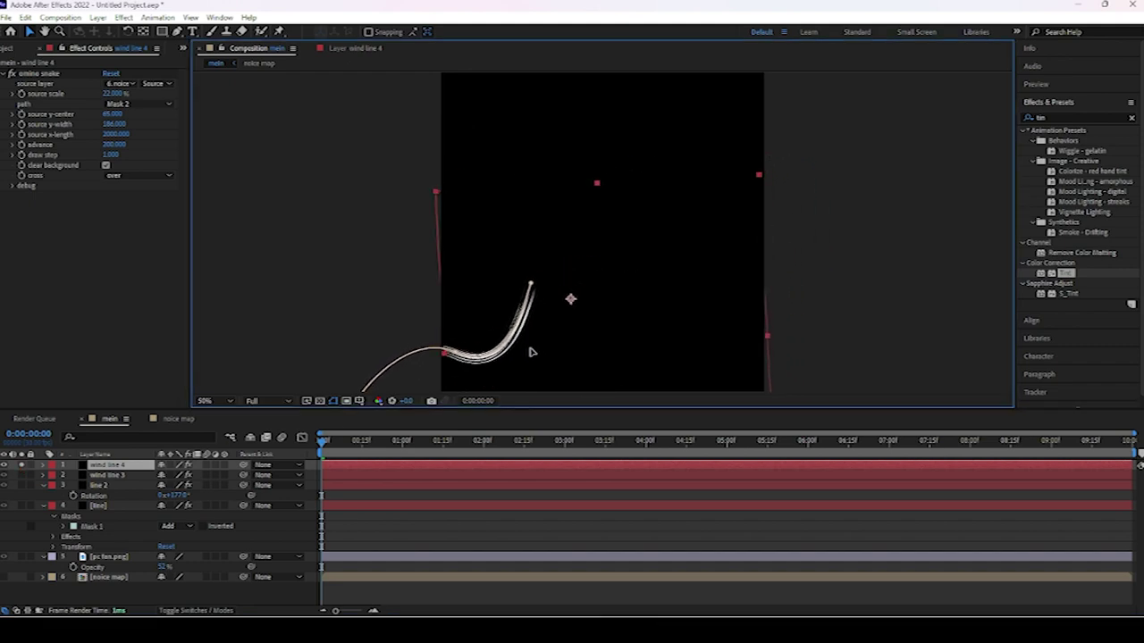
{"action": "right_click", "coordinate": [130, 465]}
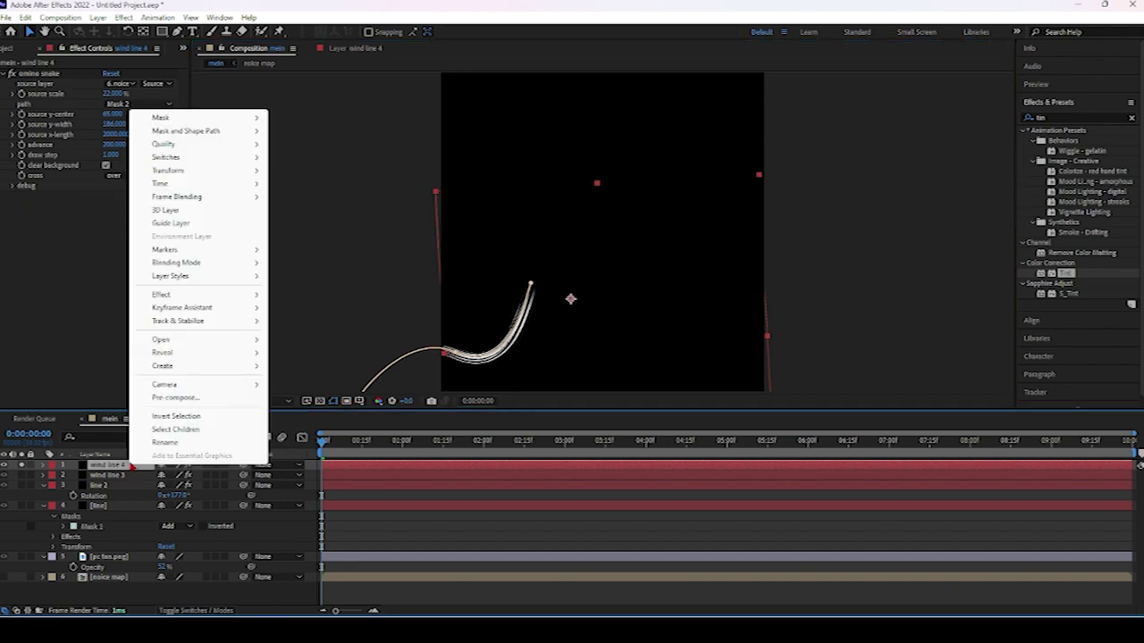
- Flip wind line 4 vertically, drag its path points down, and solo wind line 3 too
{"action": "mouse_move", "coordinate": [165, 175]}
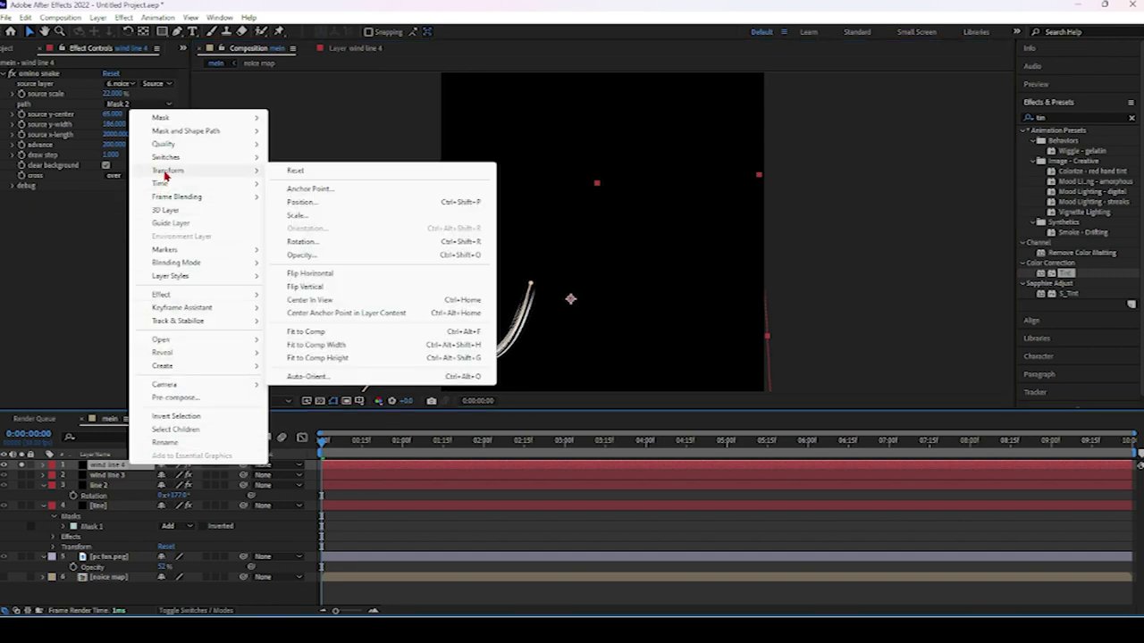
{"action": "left_click", "coordinate": [305, 285]}
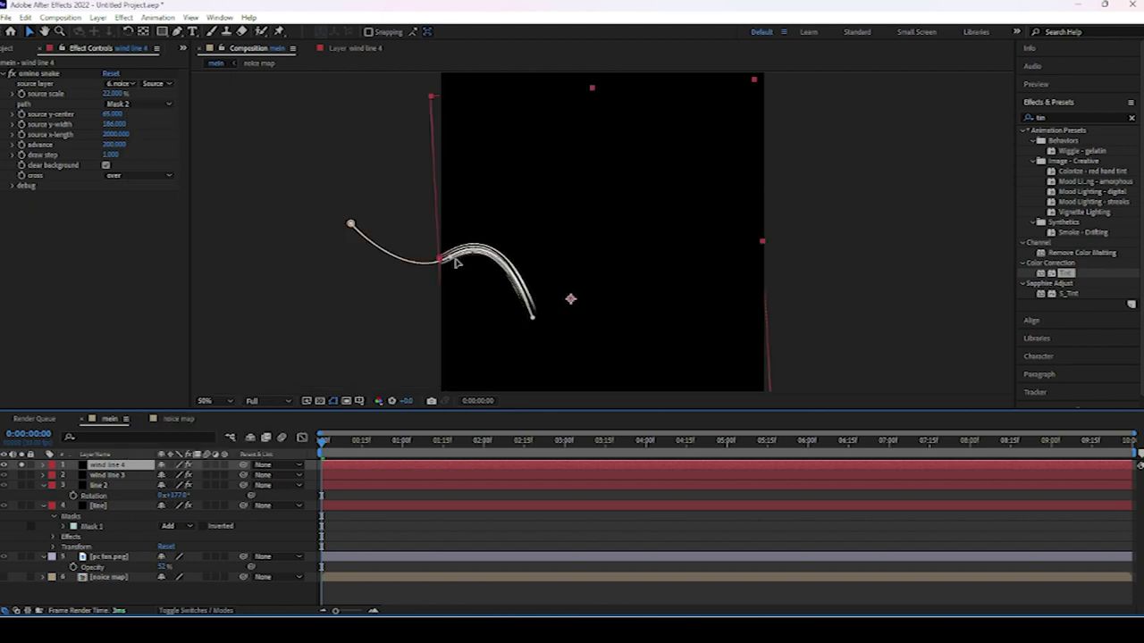
{"action": "left_click_drag", "start_coordinate": [454, 258], "coordinate": [445, 375]}
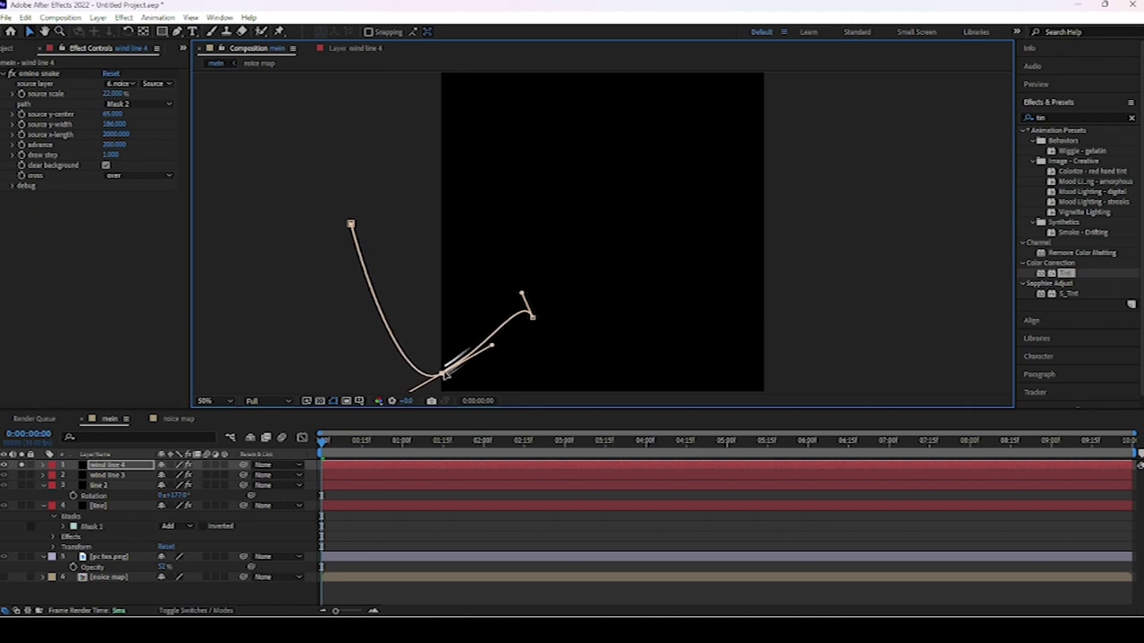
{"action": "left_click_drag", "start_coordinate": [350, 224], "coordinate": [390, 325]}
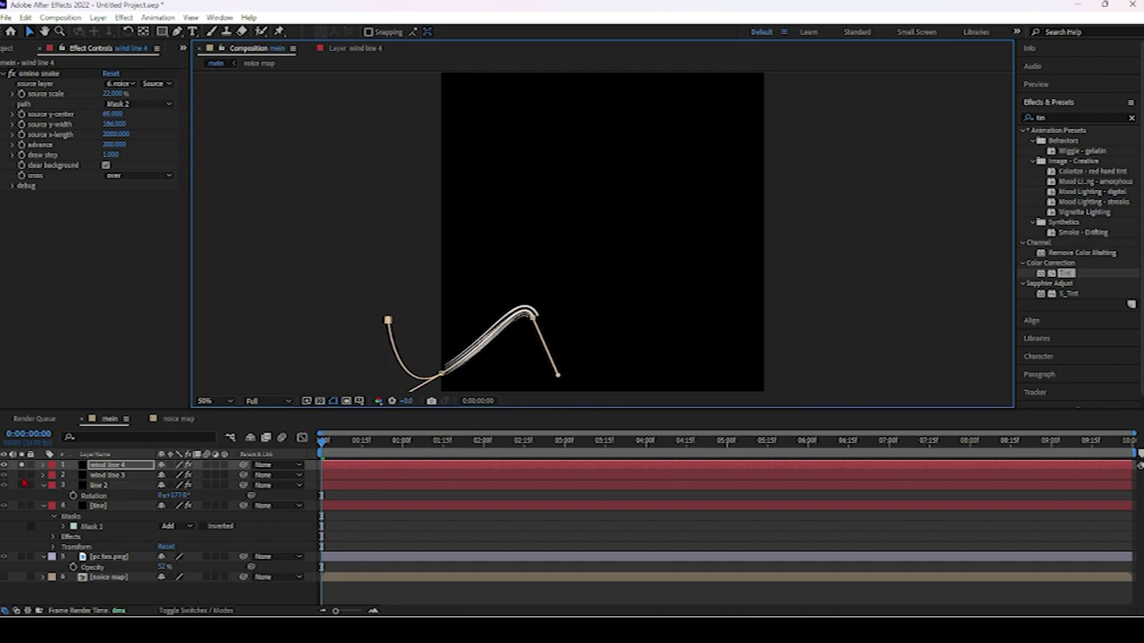
{"action": "left_click", "coordinate": [21, 475]}
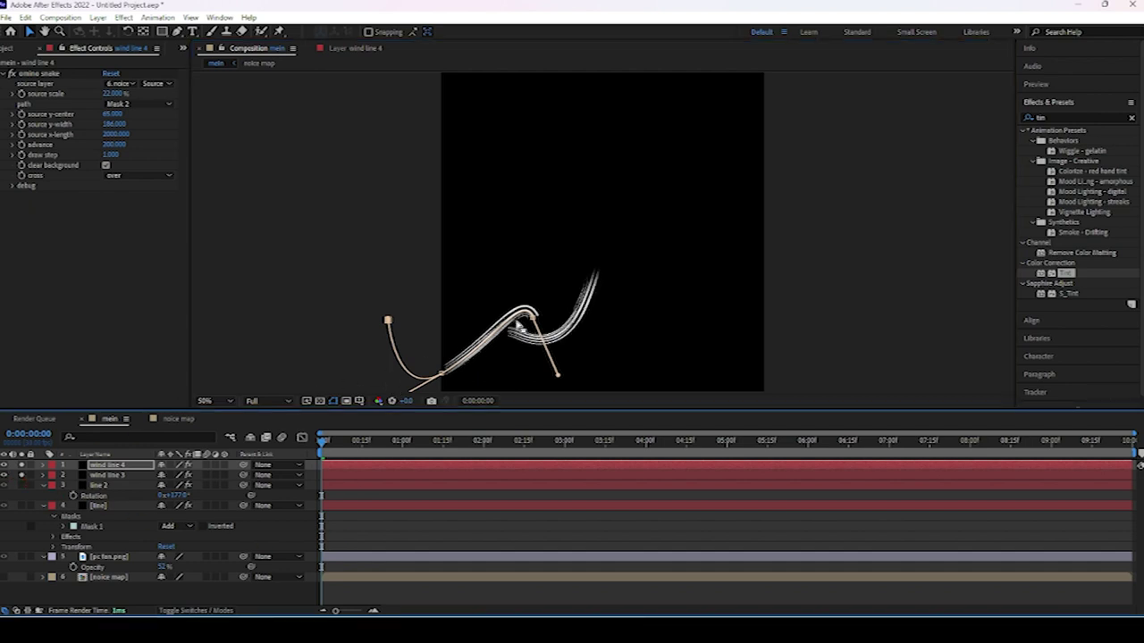
- Reshape the Mask 2 curve's points and handles, then unsolo wind lines 3 and 4
{"action": "left_click_drag", "start_coordinate": [530, 314], "coordinate": [509, 337]}
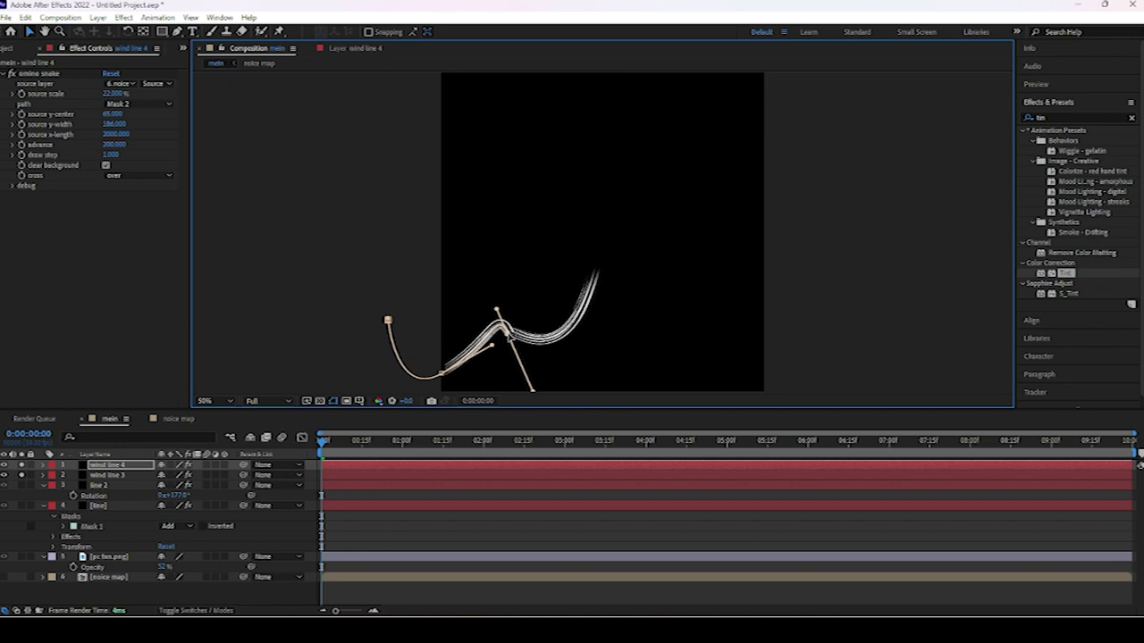
{"action": "key", "text": "comma"}
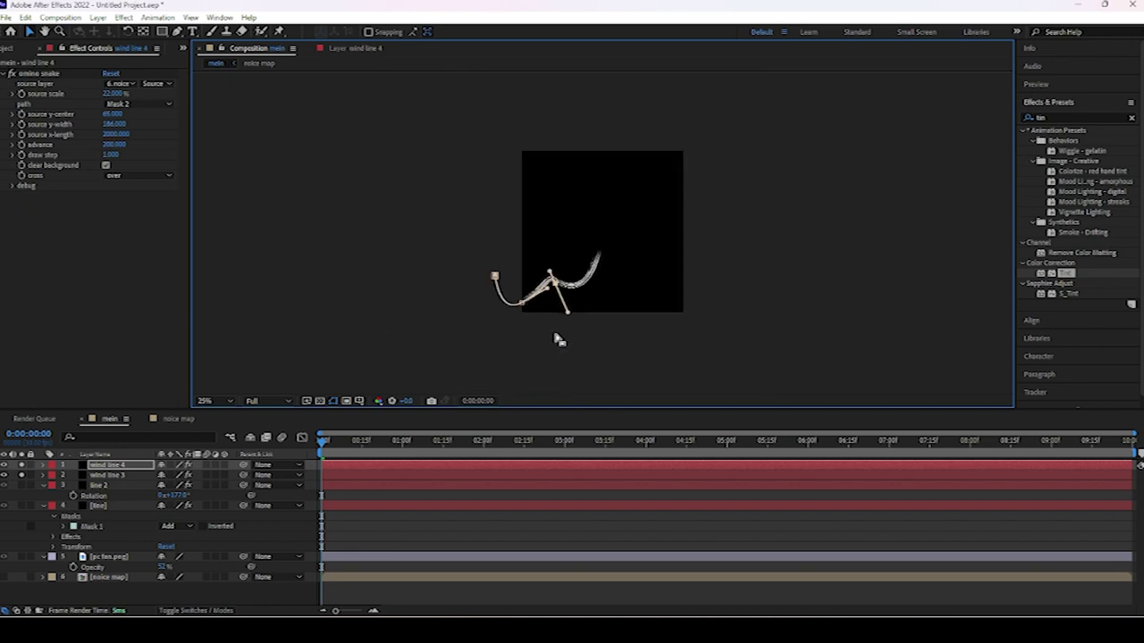
{"action": "left_click_drag", "start_coordinate": [572, 315], "coordinate": [567, 297]}
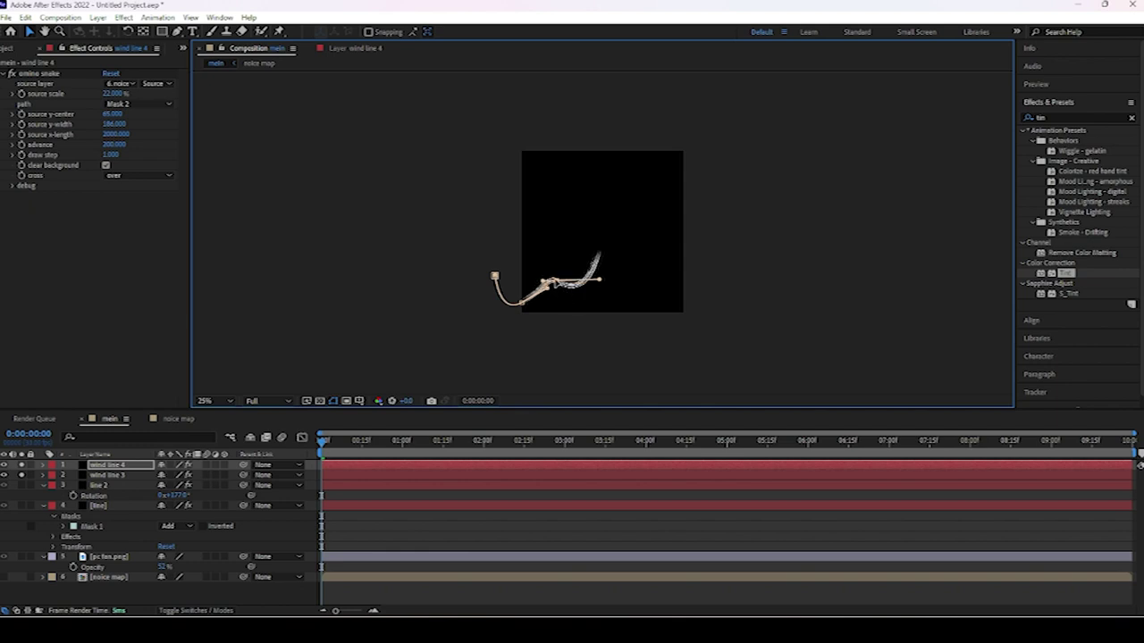
{"action": "key", "text": "period"}
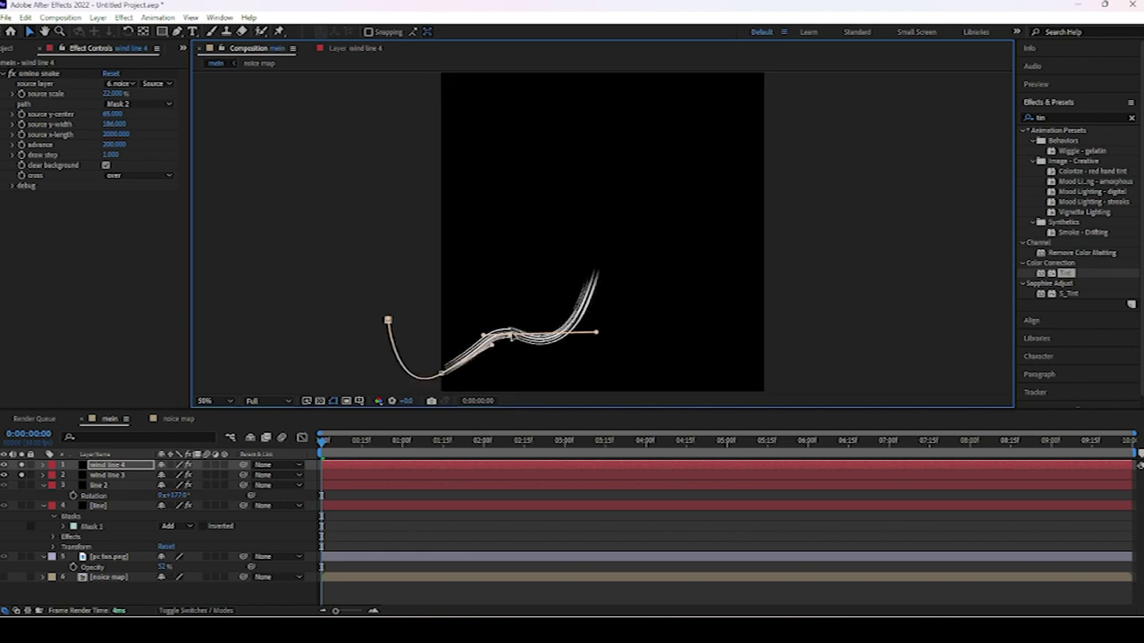
{"action": "left_click_drag", "start_coordinate": [596, 331], "coordinate": [592, 334]}
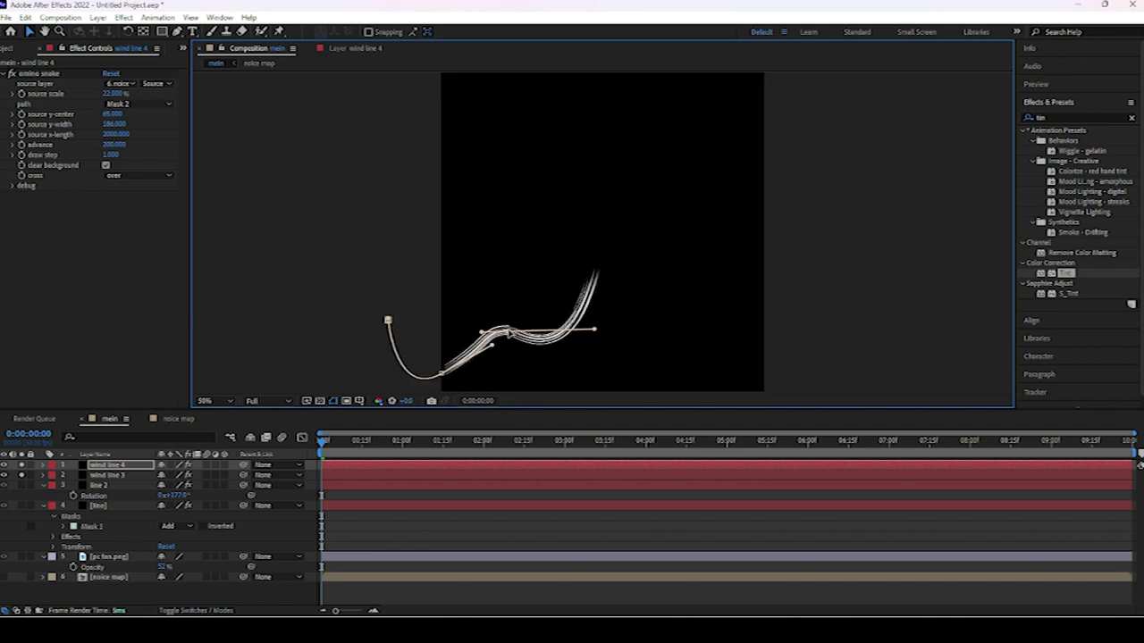
{"action": "left_click_drag", "start_coordinate": [596, 332], "coordinate": [594, 361]}
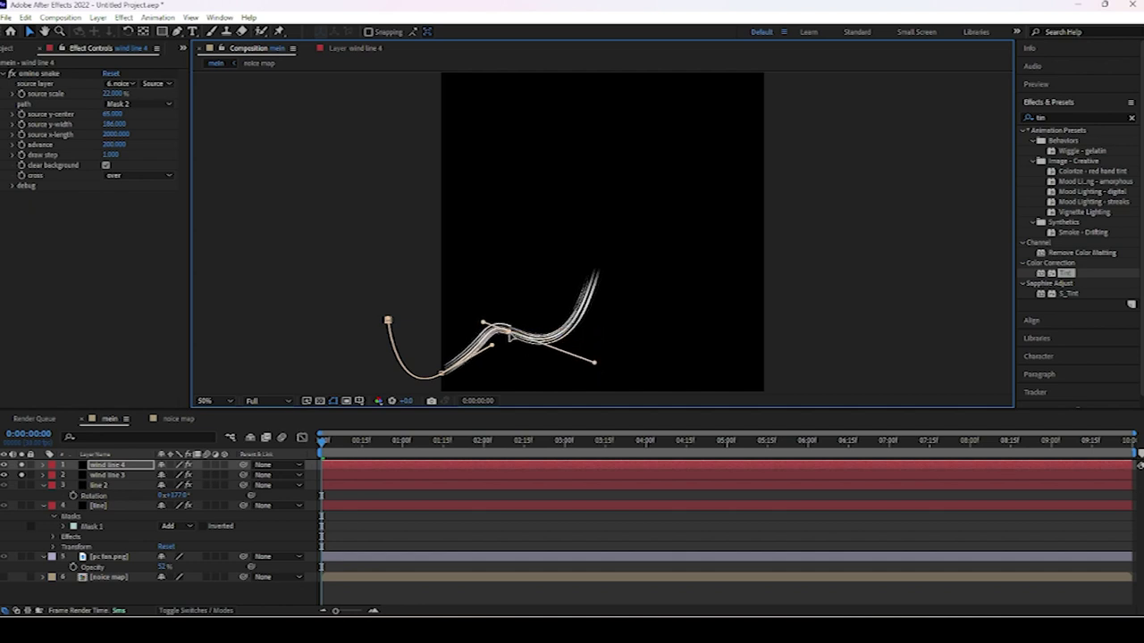
{"action": "left_click_drag", "start_coordinate": [508, 336], "coordinate": [505, 338]}
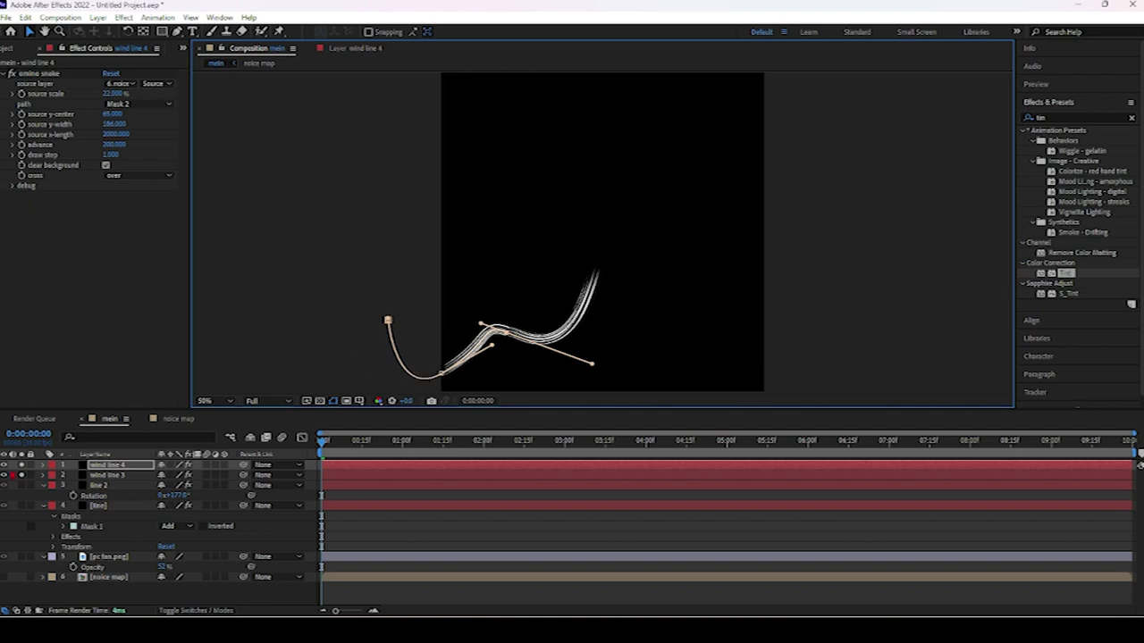
{"action": "left_click", "coordinate": [20, 474]}
{"action": "left_click", "coordinate": [20, 475]}
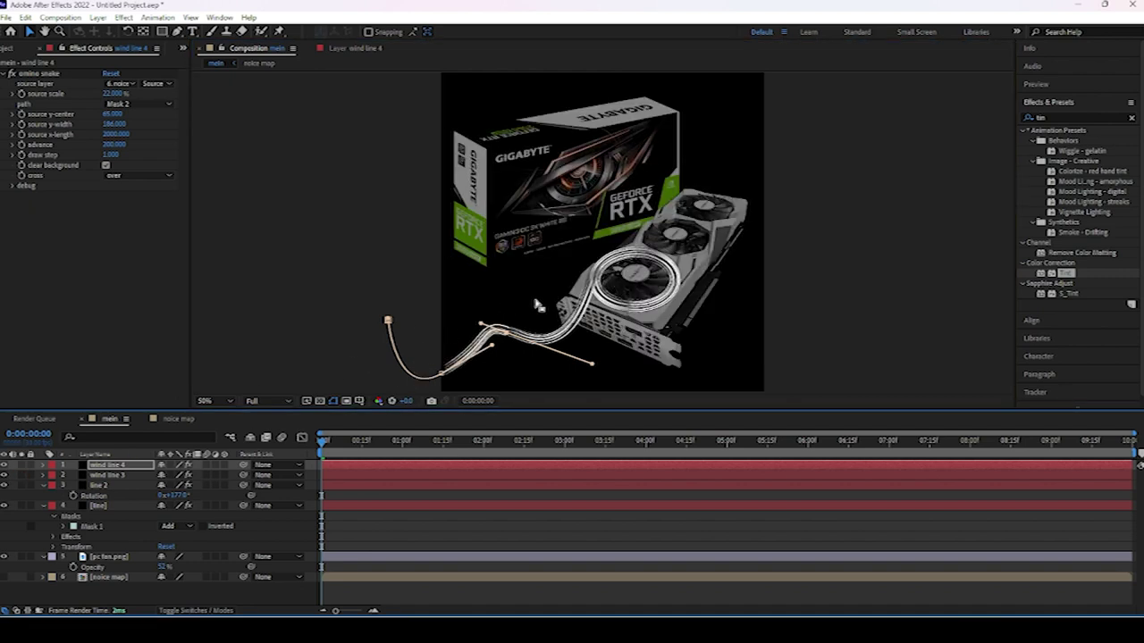
- Restore the GPU image, preview the animation, and try source y-width 200 before undoing it
{"action": "left_click", "coordinate": [362, 462]}
{"action": "key", "text": "space"}
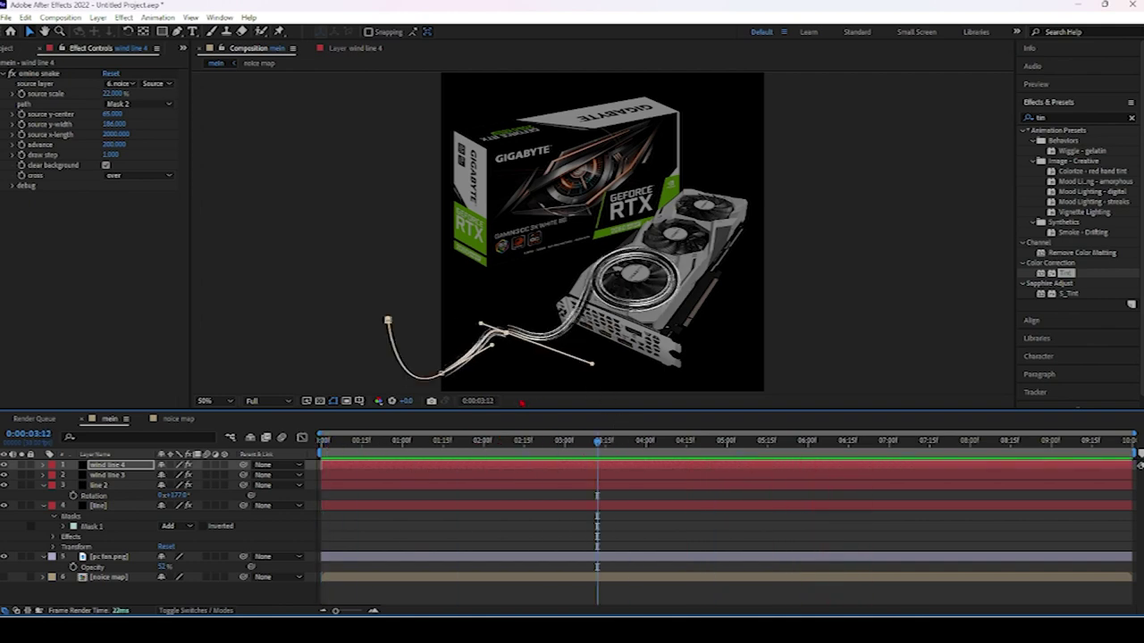
{"action": "left_click", "coordinate": [123, 123]}
{"action": "type", "text": "200"}
{"action": "key", "text": "Return"}
{"action": "key", "text": "ctrl+z"}
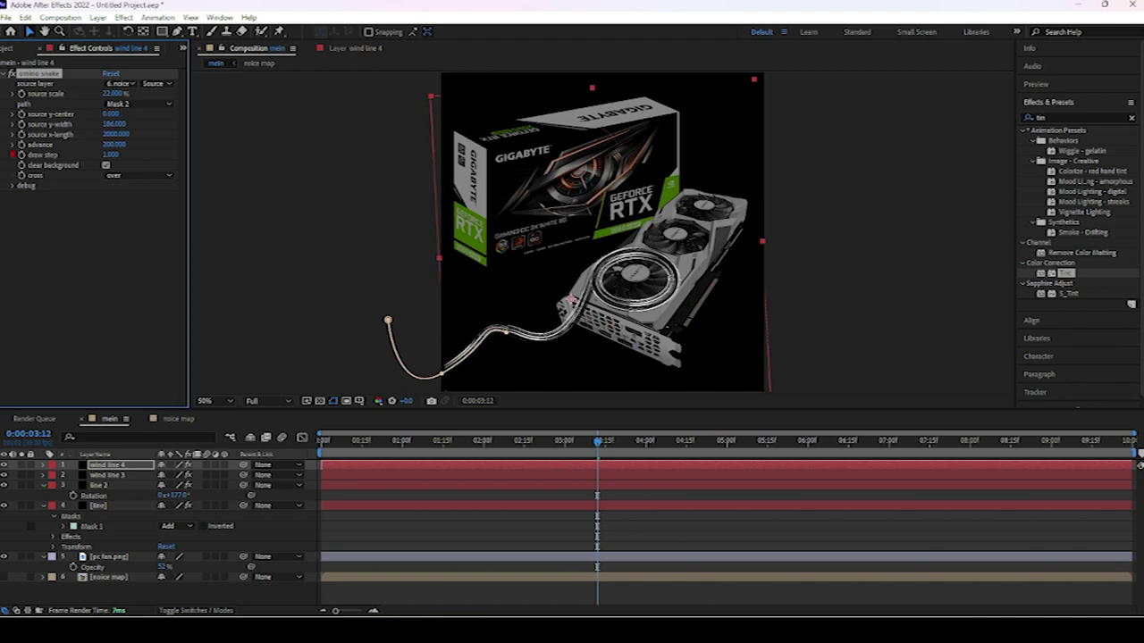
- Set wind line 4's omino snake advance to 220 and duplicate it as wind line 5
{"action": "left_click", "coordinate": [110, 146]}
{"action": "type", "text": "50"}
{"action": "key", "text": "Return"}
{"action": "mouse_move", "coordinate": [108, 145]}
{"action": "left_mouse_down"}
{"action": "mouse_move", "coordinate": [133, 145]}
{"action": "mouse_move", "coordinate": [99, 145]}
{"action": "mouse_move", "coordinate": [113, 147]}
{"action": "left_mouse_up"}
{"action": "left_click", "coordinate": [117, 466]}
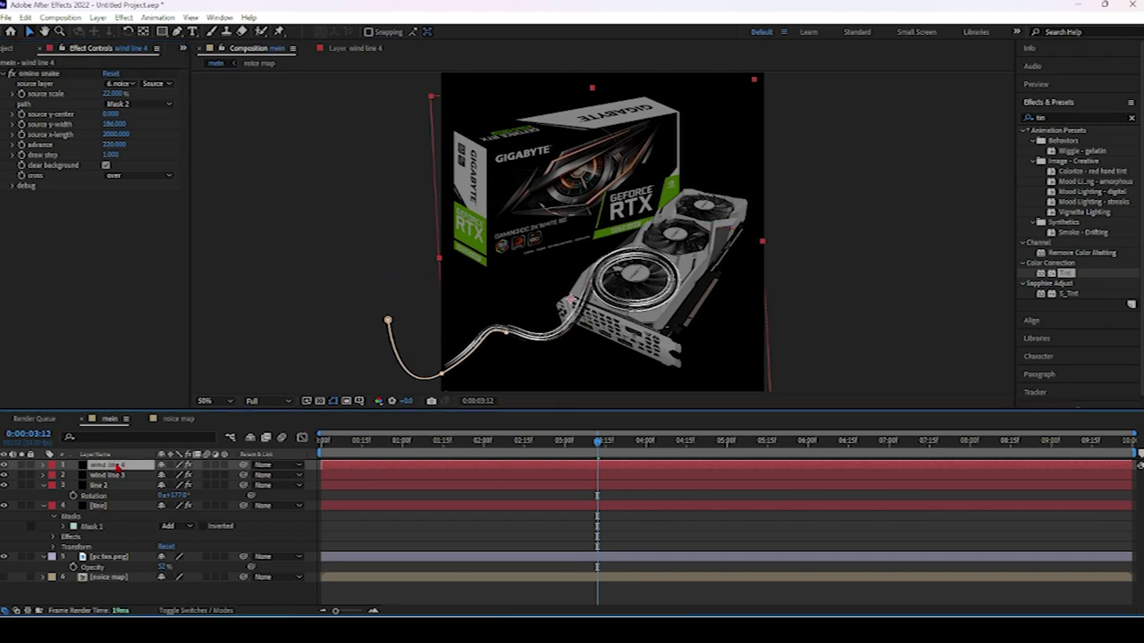
{"action": "key", "text": "ctrl+d"}
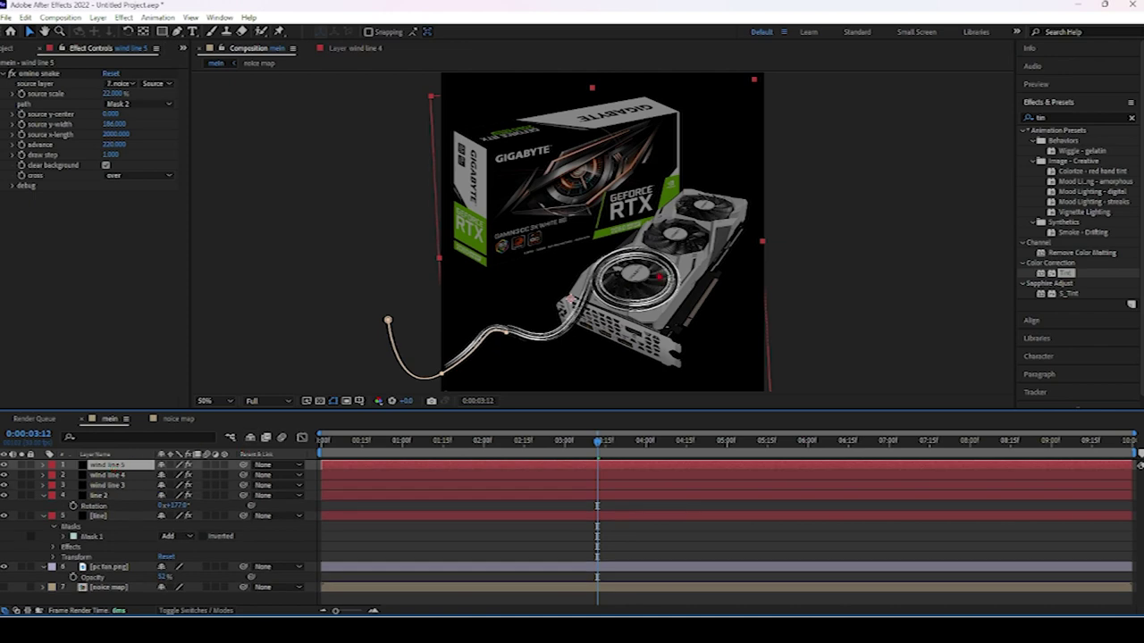
- With the Pen tool, draw a new path starting on the right fan and extending upward
{"action": "left_click", "coordinate": [177, 33]}
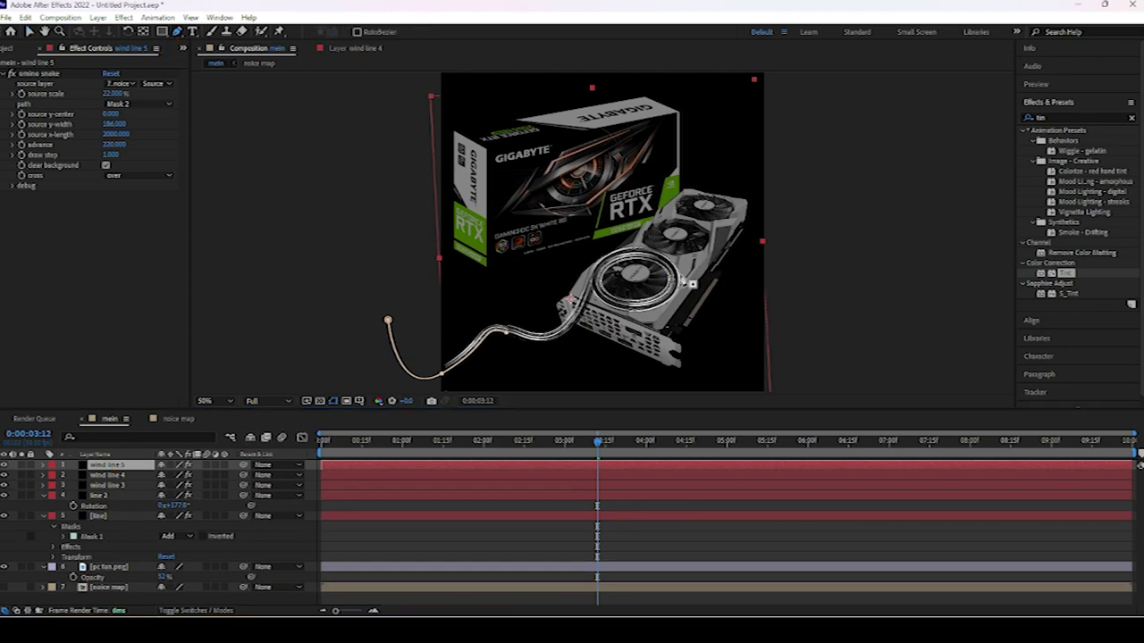
{"action": "left_click", "coordinate": [651, 305]}
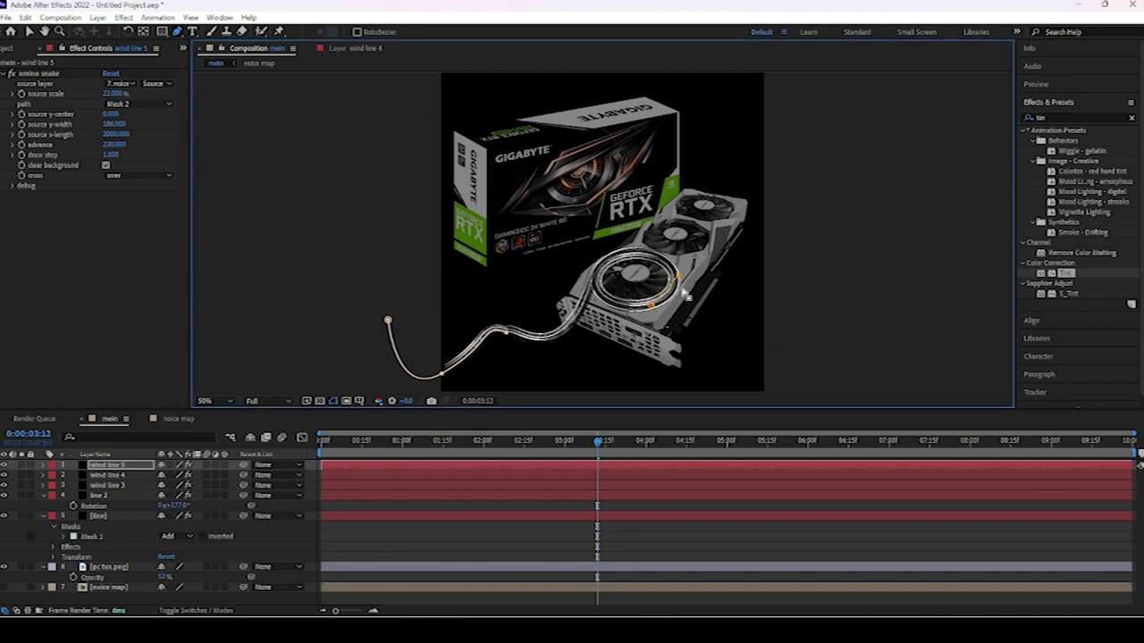
{"action": "left_click", "coordinate": [693, 242]}
- Move the path's end point up-right, set source layer to wind line 5, and x-length to 1850
{"action": "left_click_drag", "start_coordinate": [770, 230], "coordinate": [775, 226]}
{"action": "left_click", "coordinate": [125, 84]}
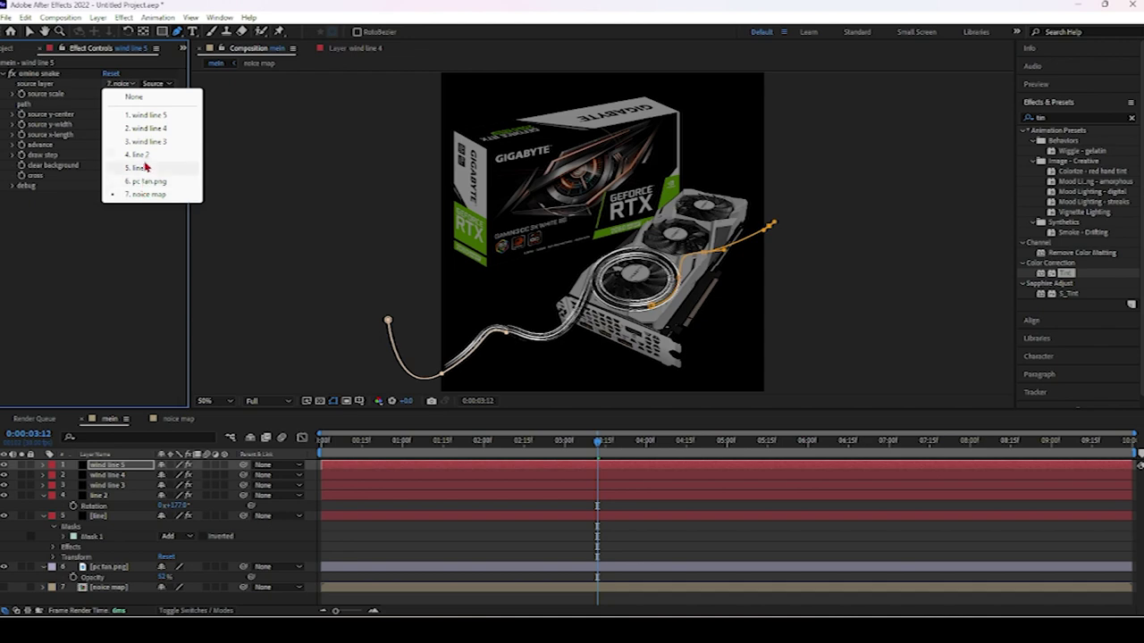
{"action": "left_click", "coordinate": [148, 114]}
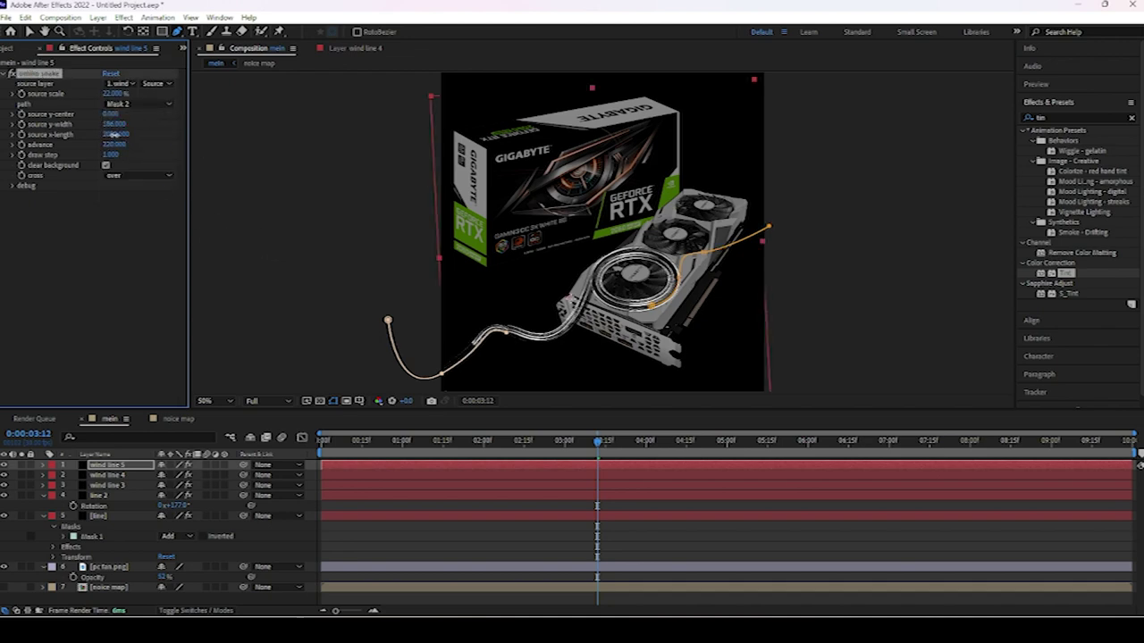
{"action": "left_click_drag", "start_coordinate": [145, 133], "coordinate": [101, 148]}
{"action": "left_click", "coordinate": [137, 458]}
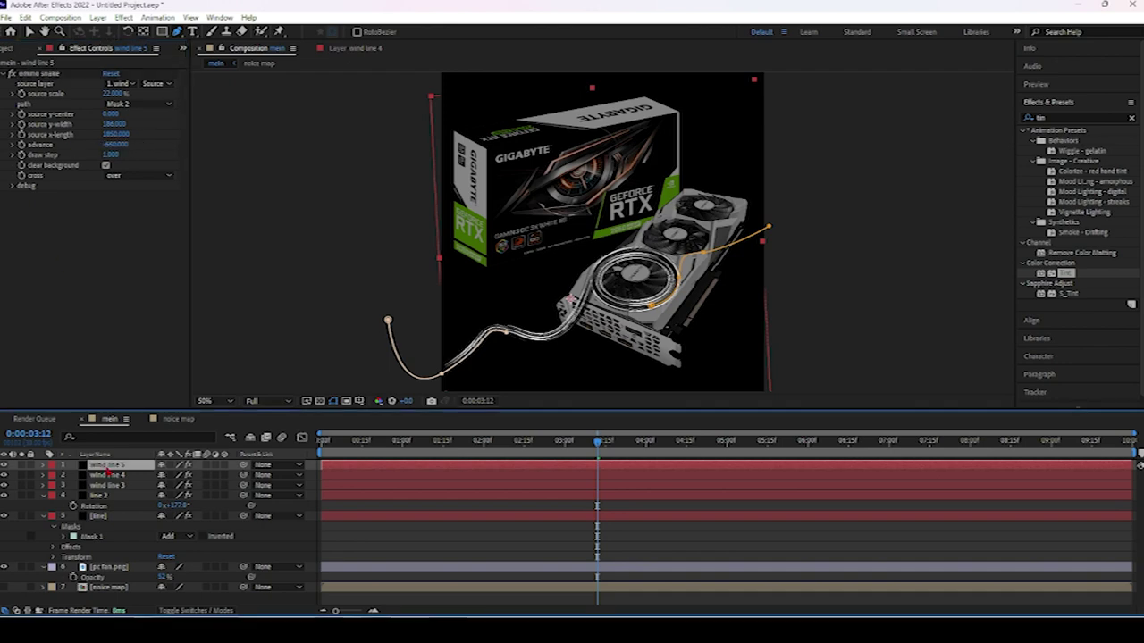
- Keep wind line 5 as source, set advance to 510 at the first frame, and follow Mask 3
{"action": "left_click", "coordinate": [132, 84]}
{"action": "left_click", "coordinate": [136, 120]}
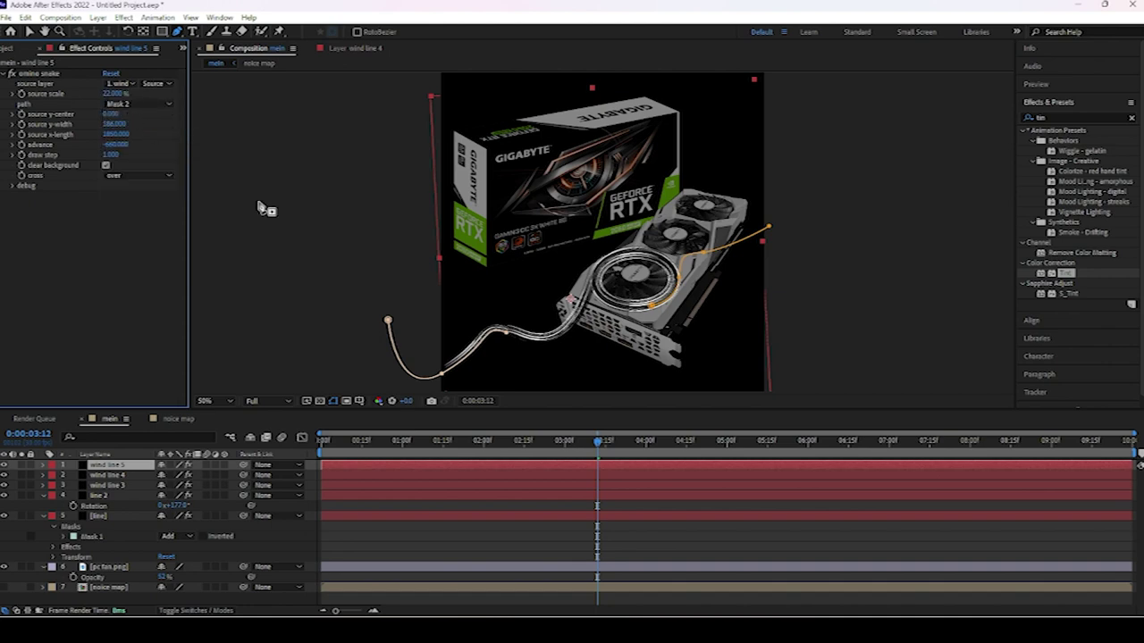
{"action": "key", "text": "Home"}
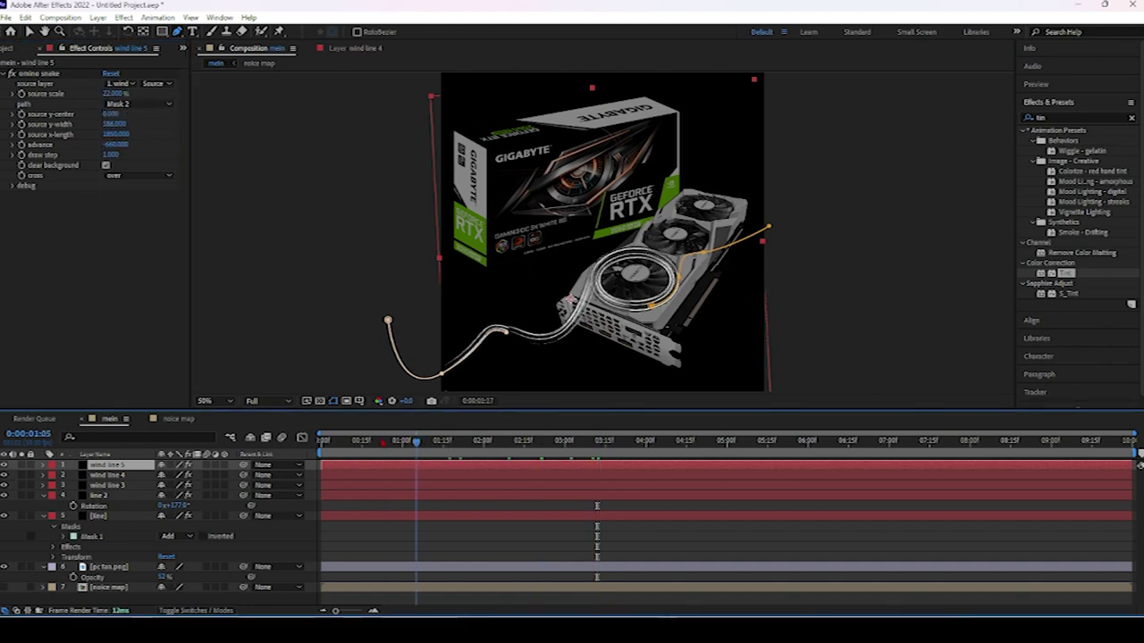
{"action": "mouse_move", "coordinate": [131, 152]}
{"action": "left_mouse_down"}
{"action": "mouse_move", "coordinate": [186, 147]}
{"action": "mouse_move", "coordinate": [137, 151]}
{"action": "left_mouse_up"}
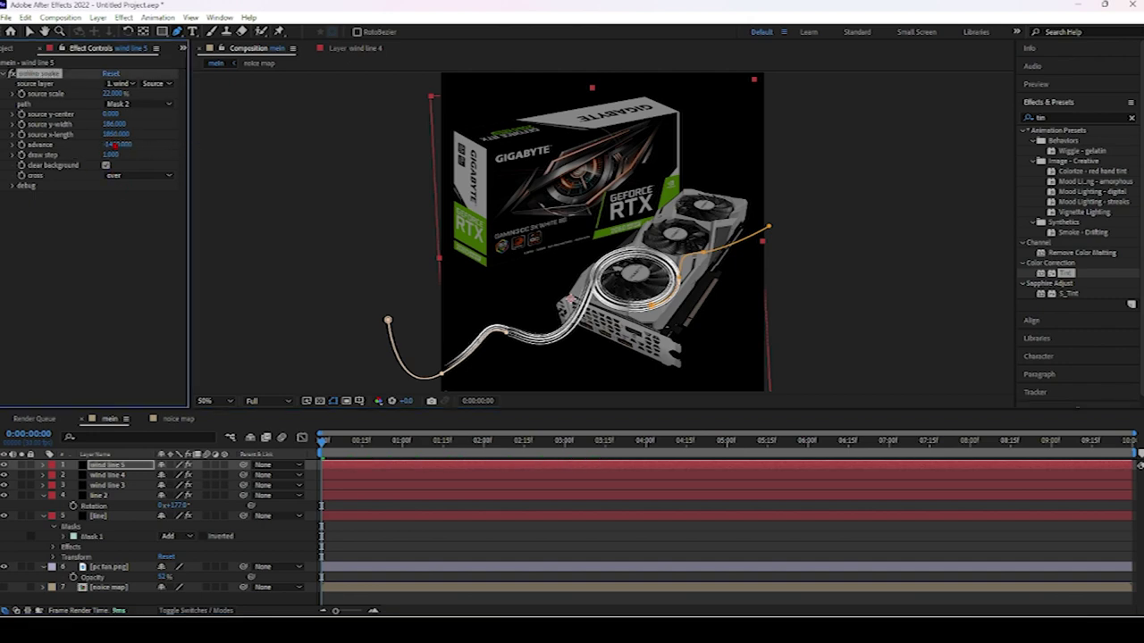
{"action": "left_click", "coordinate": [119, 104]}
{"action": "left_click", "coordinate": [122, 152]}
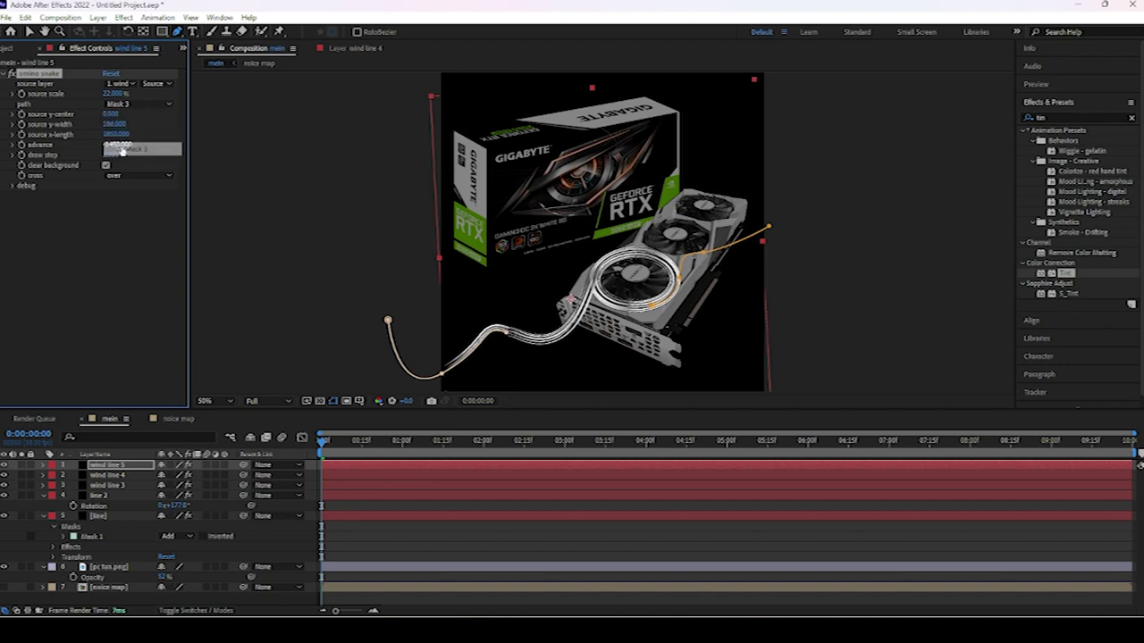
- Switch the source layer to the line layer, then jump to a later frame to inspect
{"action": "left_click", "coordinate": [118, 85]}
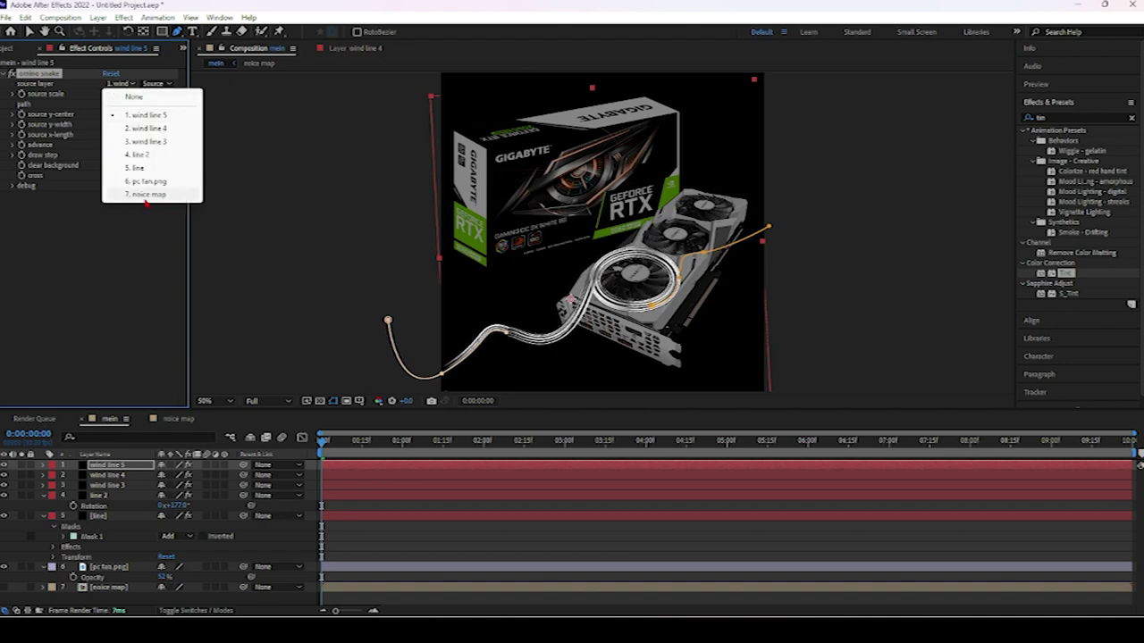
{"action": "left_click", "coordinate": [135, 168]}
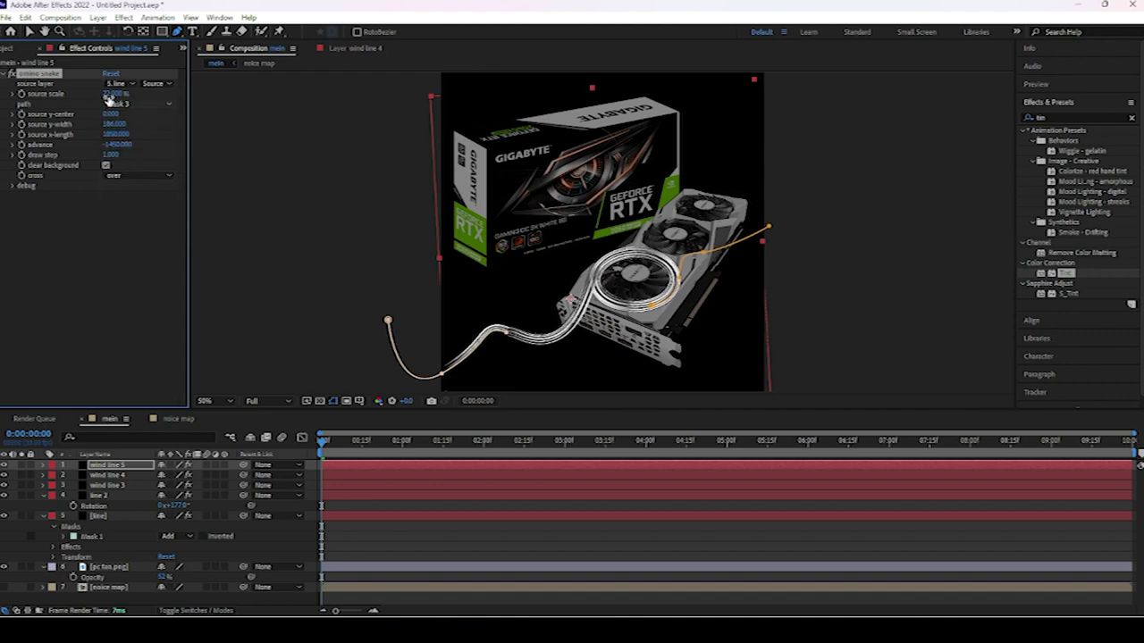
{"action": "left_click", "coordinate": [117, 83]}
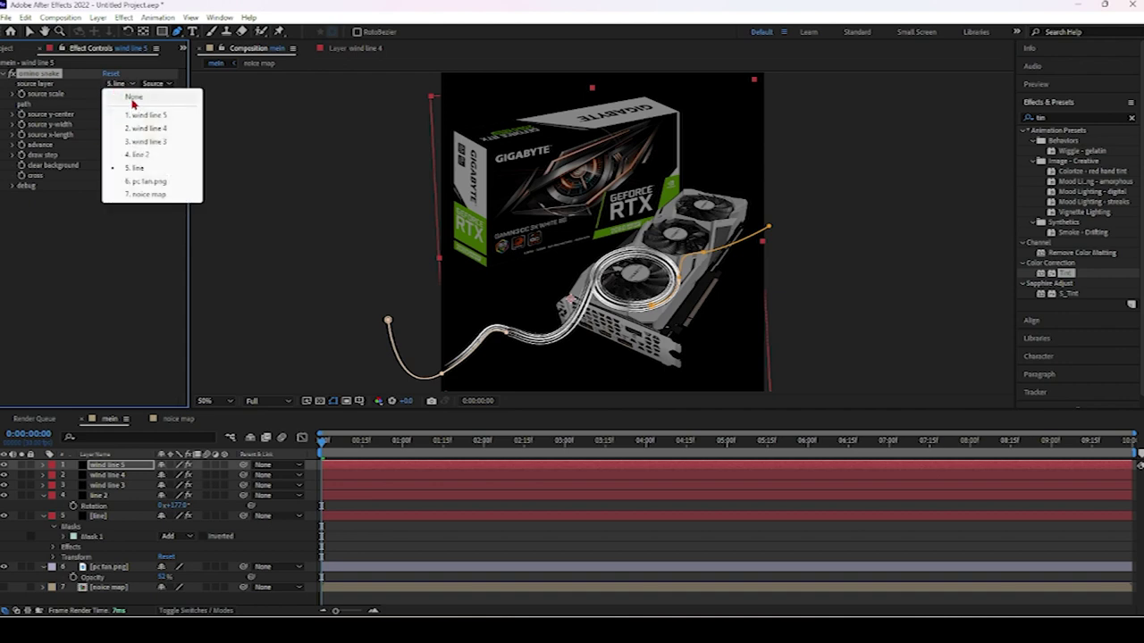
{"action": "left_click", "coordinate": [115, 226]}
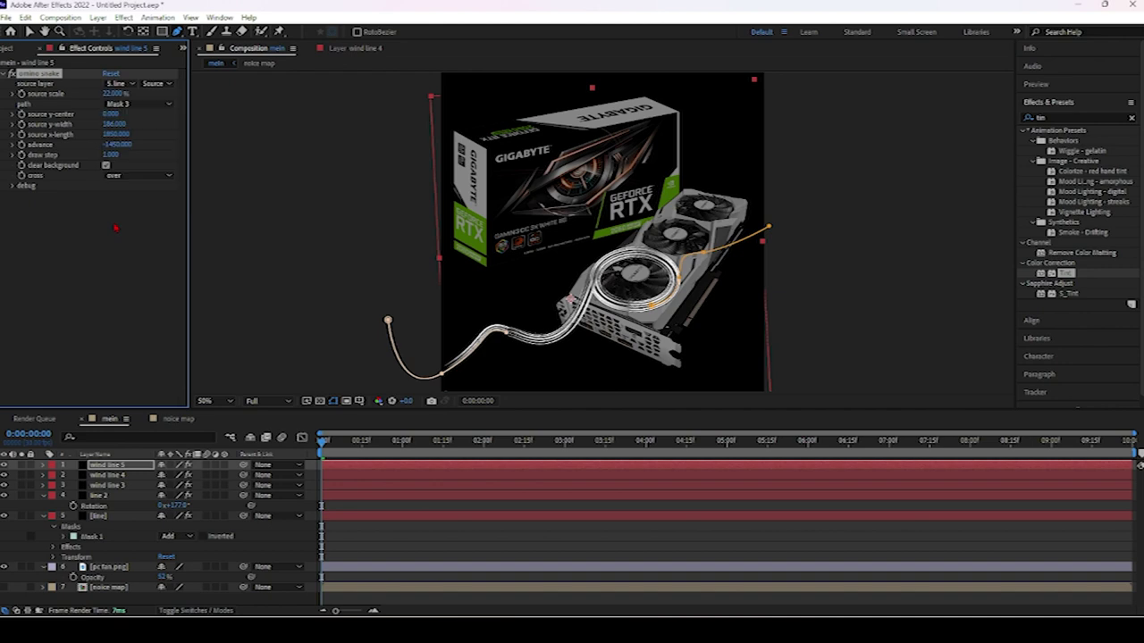
{"action": "key", "text": "k"}
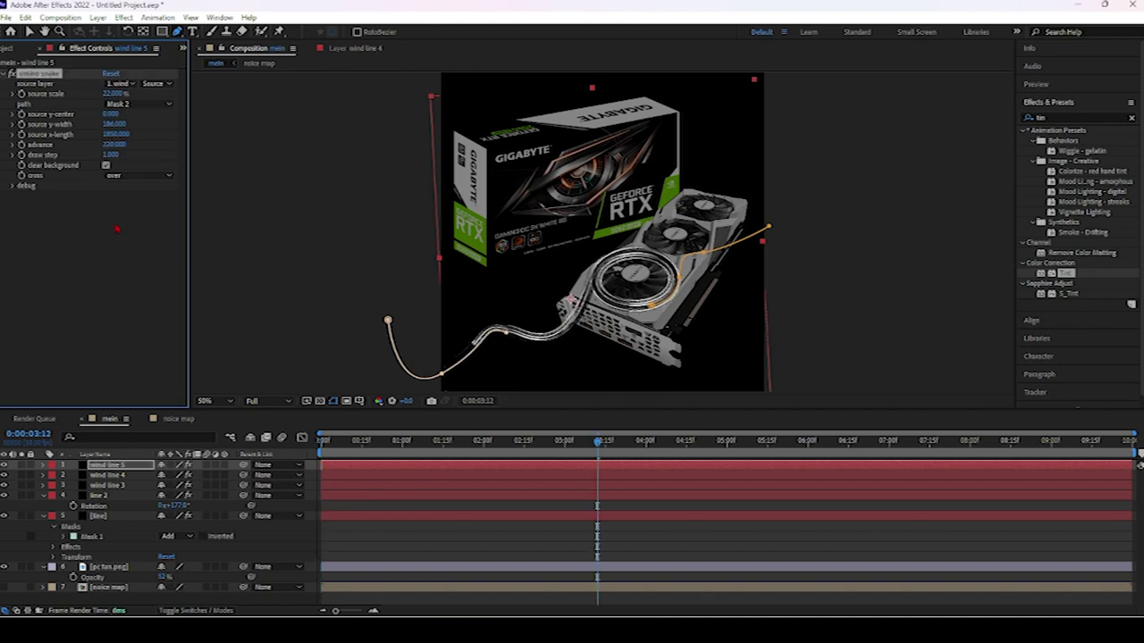
- Restore the noice map source, set the path to Mask 3, lower the advance, and preview
{"action": "key", "text": "ctrl+z"}
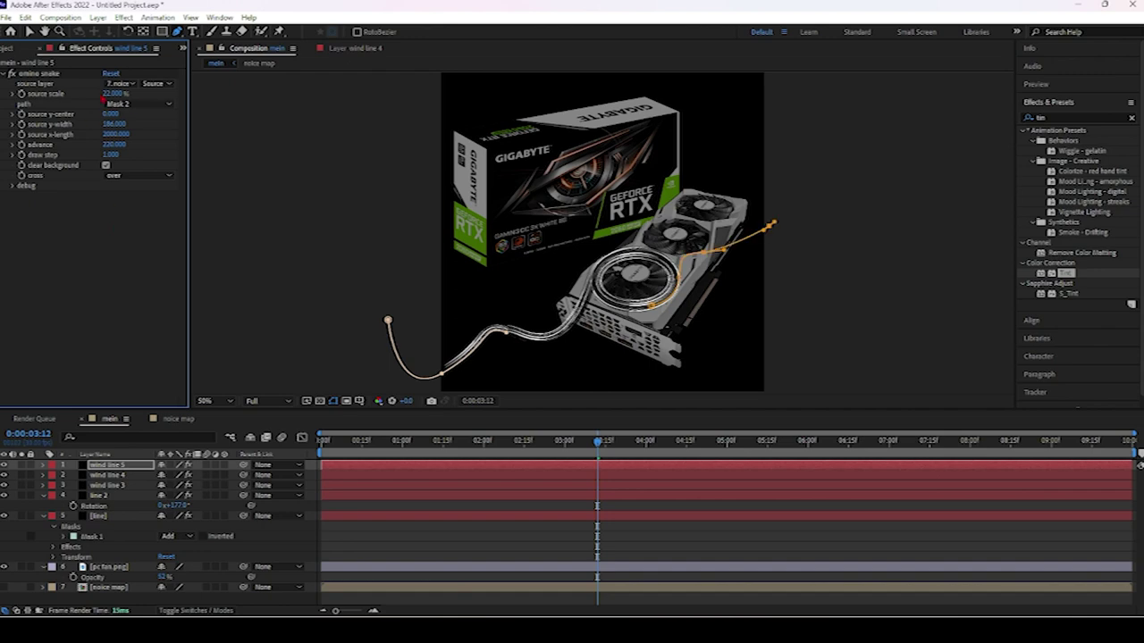
{"action": "left_click", "coordinate": [134, 104]}
{"action": "left_click", "coordinate": [125, 152]}
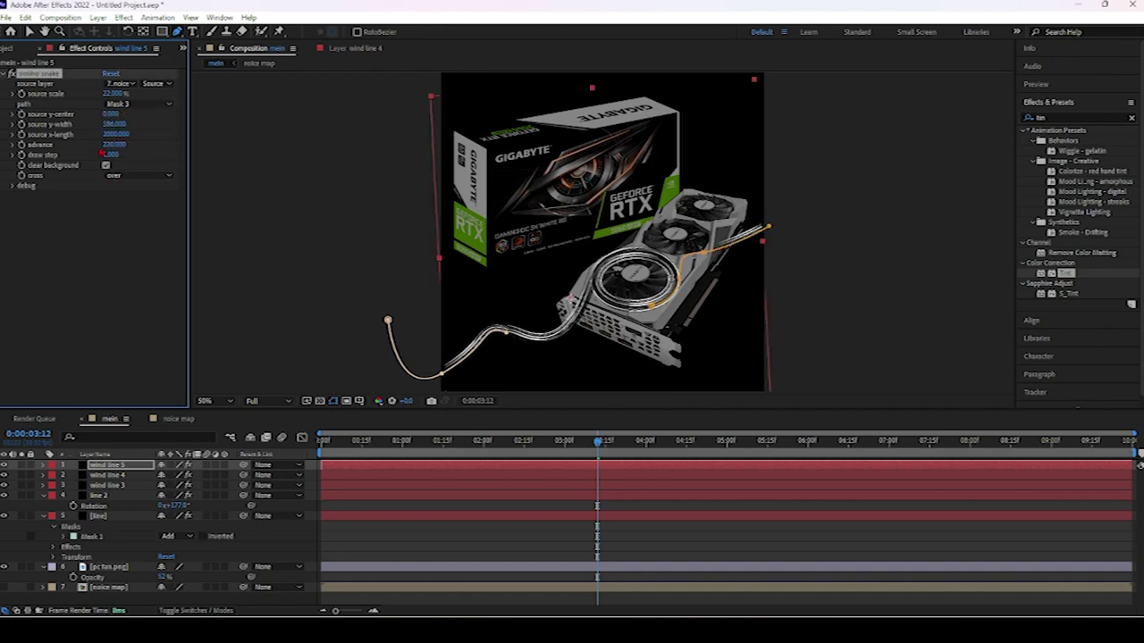
{"action": "mouse_move", "coordinate": [106, 147]}
{"action": "left_mouse_down"}
{"action": "mouse_move", "coordinate": [175, 143]}
{"action": "mouse_move", "coordinate": [74, 154]}
{"action": "mouse_move", "coordinate": [107, 154]}
{"action": "left_mouse_up"}
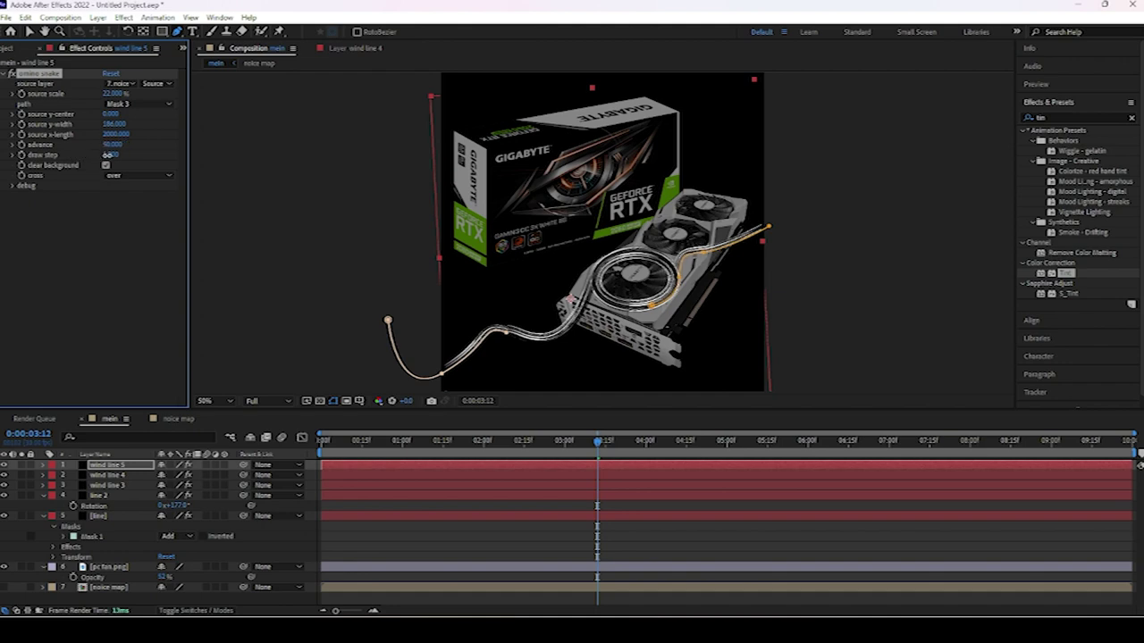
{"action": "left_click_drag", "start_coordinate": [108, 155], "coordinate": [104, 154]}
{"action": "key", "text": "space"}
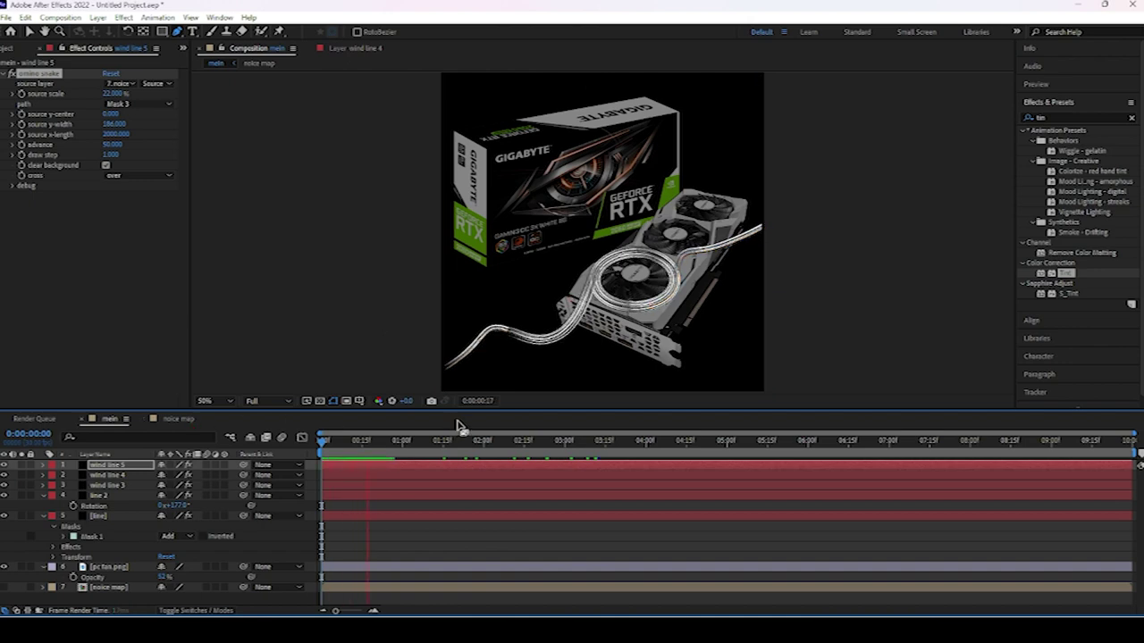
{"action": "key", "text": "space"}
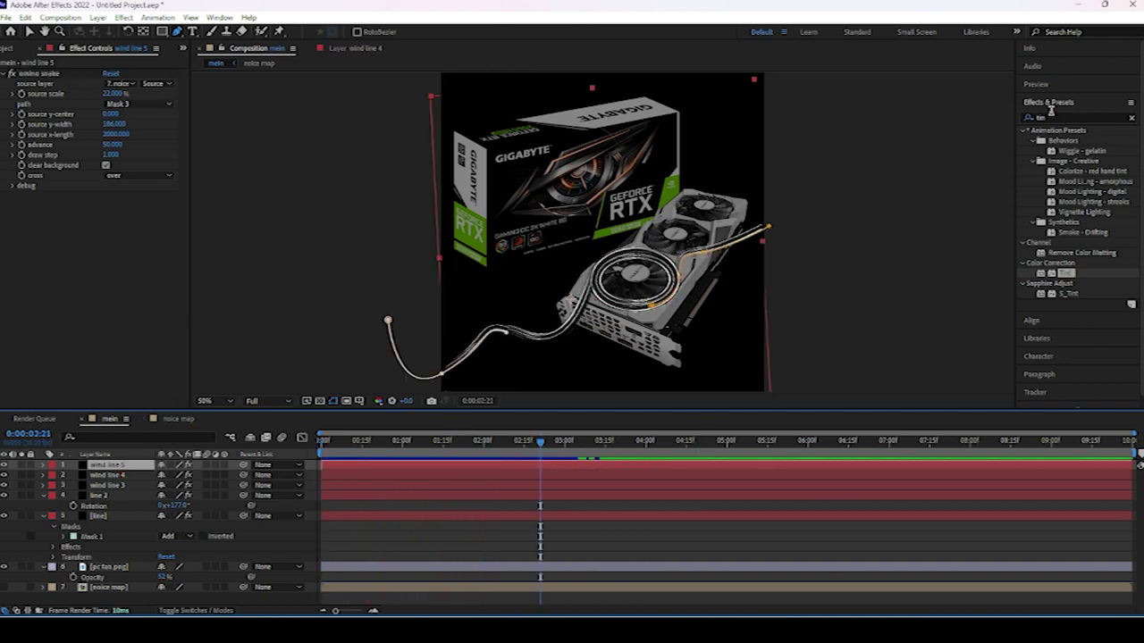
- Apply a Tint effect to wind line 5 mapping white to magenta (EA00FF)
{"action": "left_click", "coordinate": [1051, 111]}
{"action": "key", "text": "BackSpace"}
{"action": "type", "text": "nt"}
{"action": "left_click_drag", "start_coordinate": [1003, 132], "coordinate": [132, 477]}
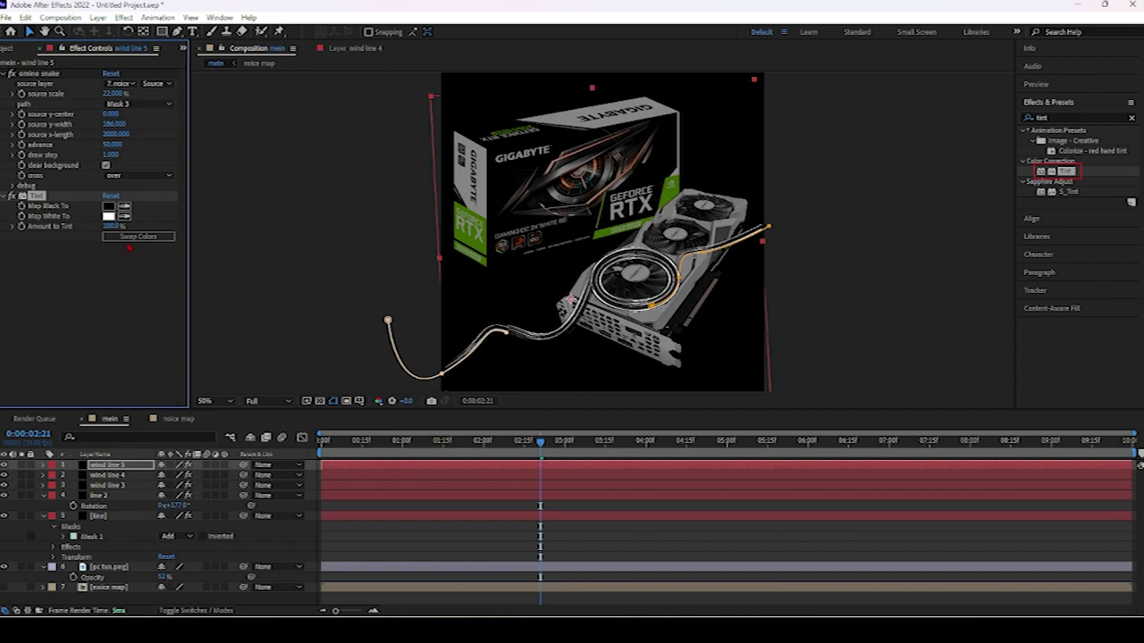
{"action": "left_click", "coordinate": [109, 216]}
{"action": "mouse_move", "coordinate": [184, 417]}
{"action": "left_mouse_down"}
{"action": "mouse_move", "coordinate": [186, 518]}
{"action": "mouse_move", "coordinate": [184, 407]}
{"action": "left_mouse_up"}
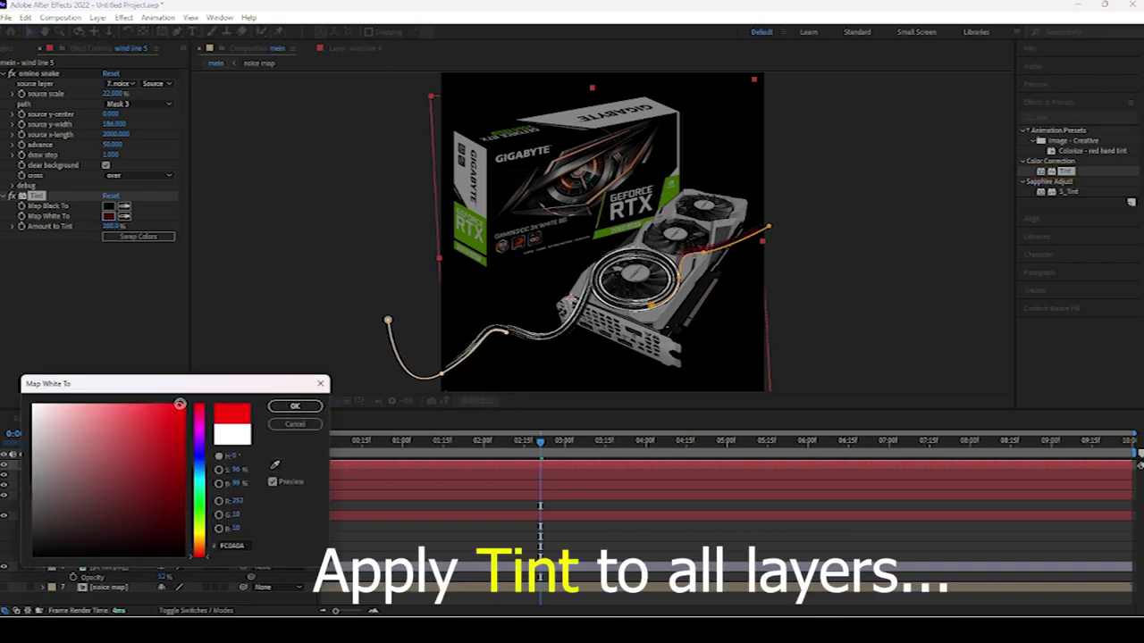
{"action": "left_click", "coordinate": [199, 431]}
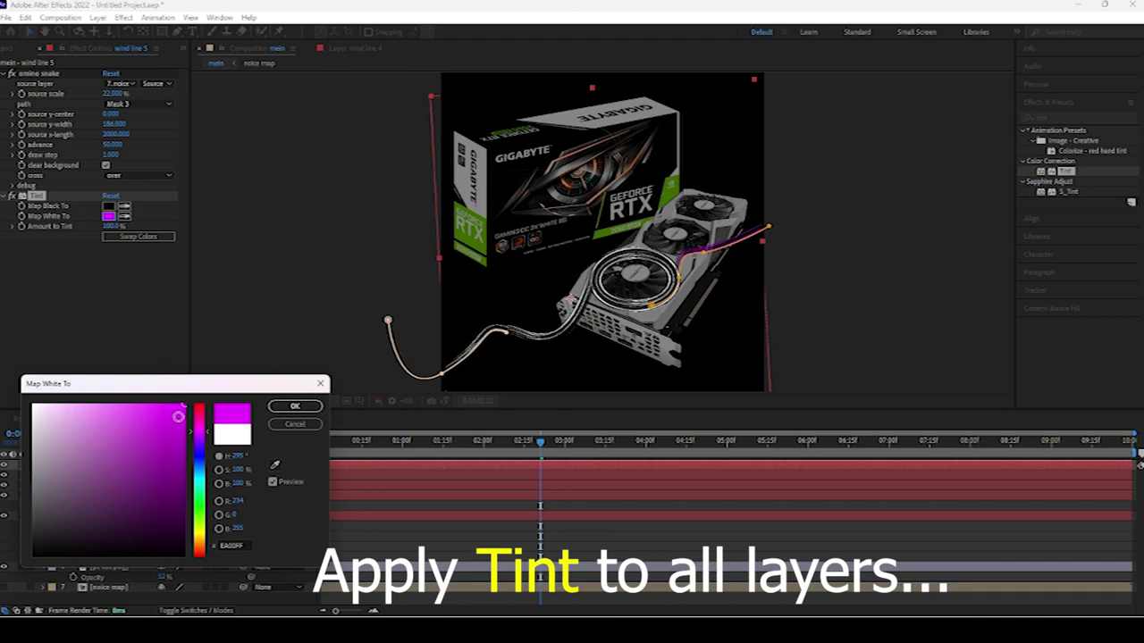
{"action": "left_click", "coordinate": [295, 406]}
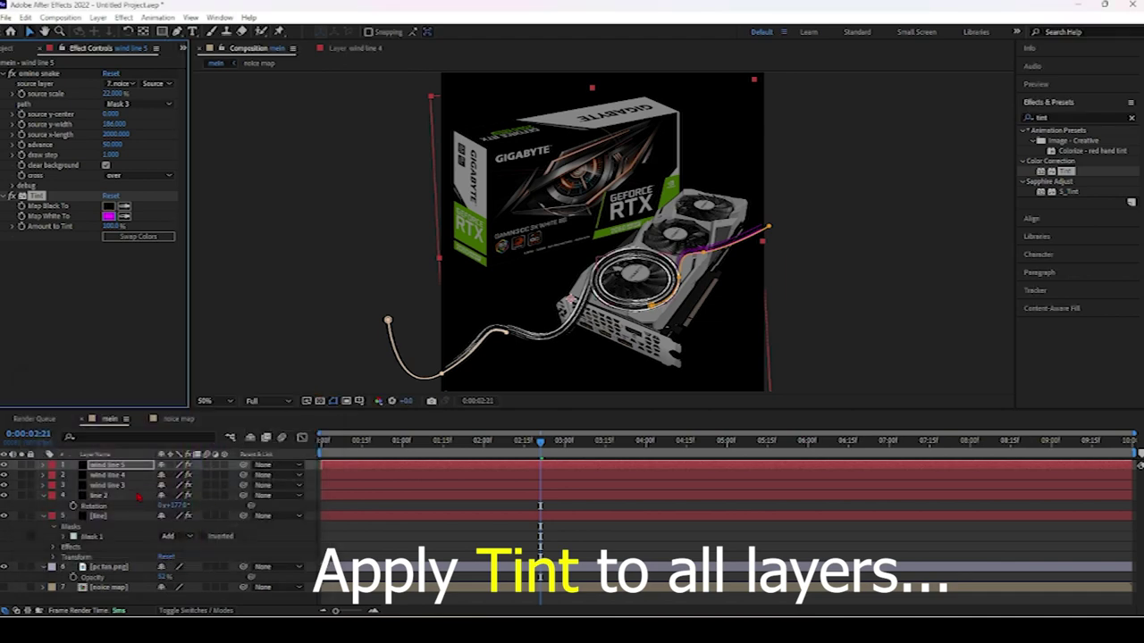
- Apply a Tint to wind line 4 mapping white to orange (FF7200)
{"action": "key", "text": "ctrl+Down"}
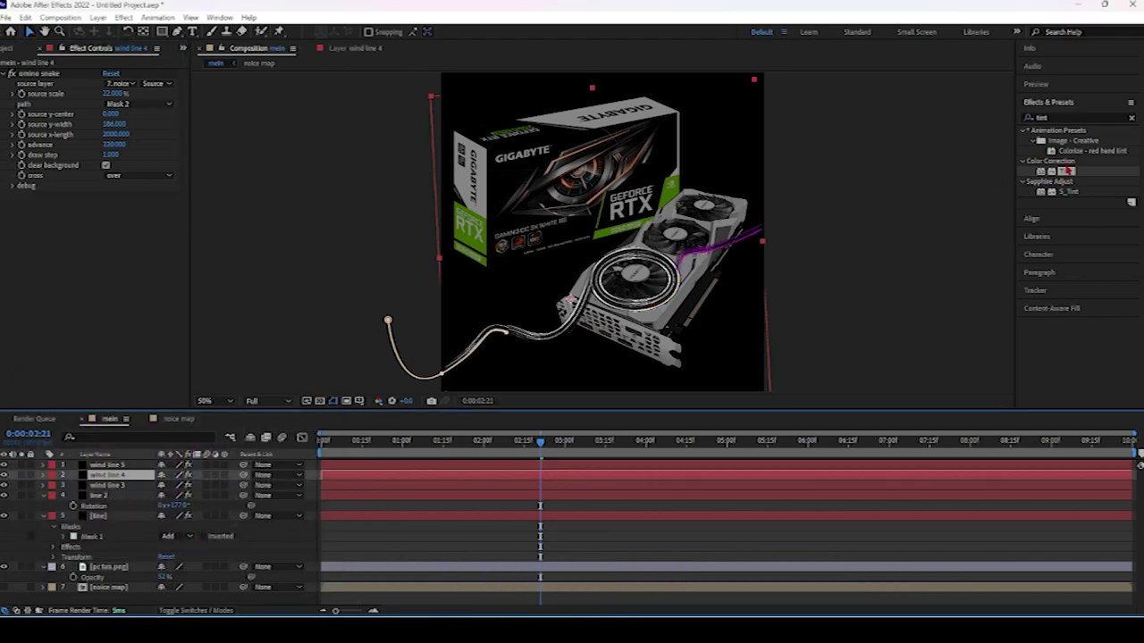
{"action": "left_click_drag", "start_coordinate": [1068, 170], "coordinate": [116, 475]}
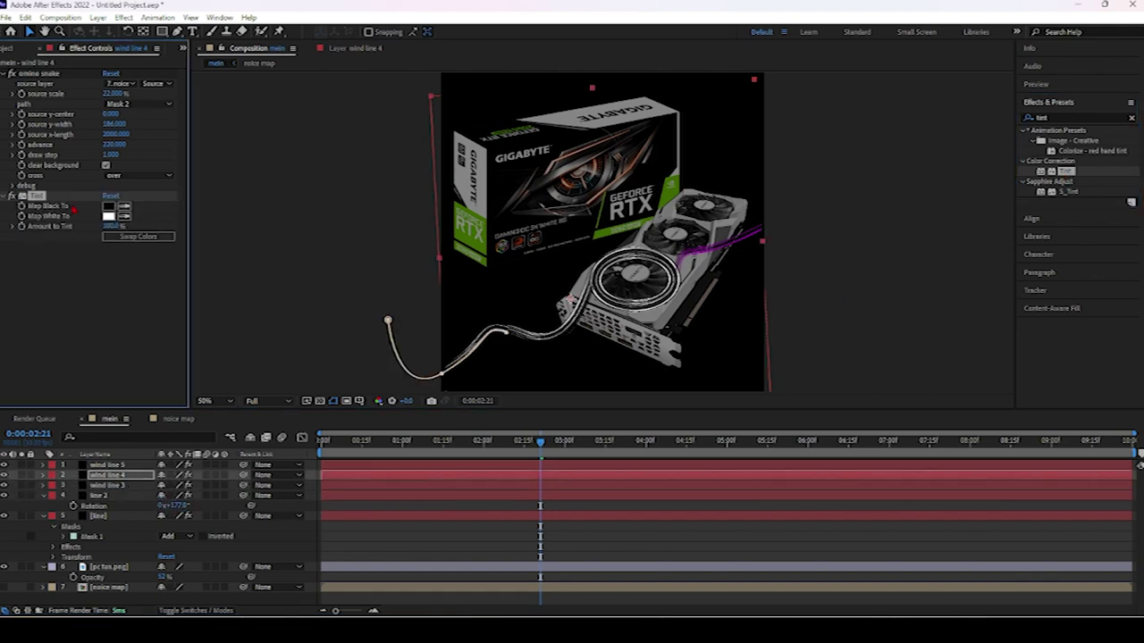
{"action": "left_click", "coordinate": [109, 218]}
{"action": "left_click_drag", "start_coordinate": [199, 496], "coordinate": [198, 541]}
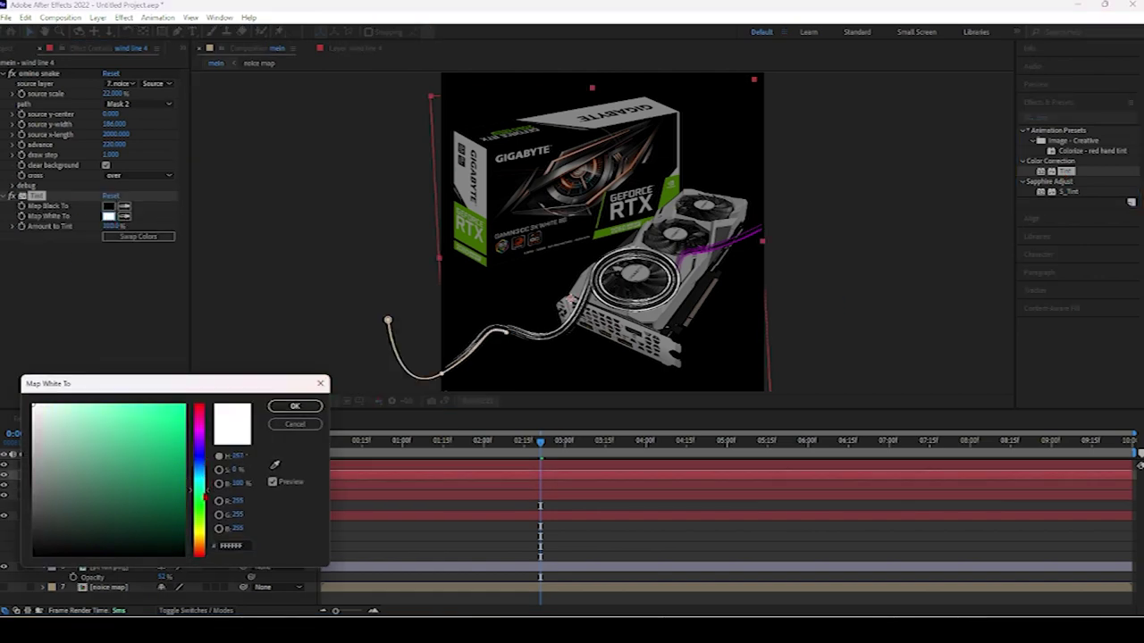
{"action": "left_click_drag", "start_coordinate": [163, 504], "coordinate": [199, 383]}
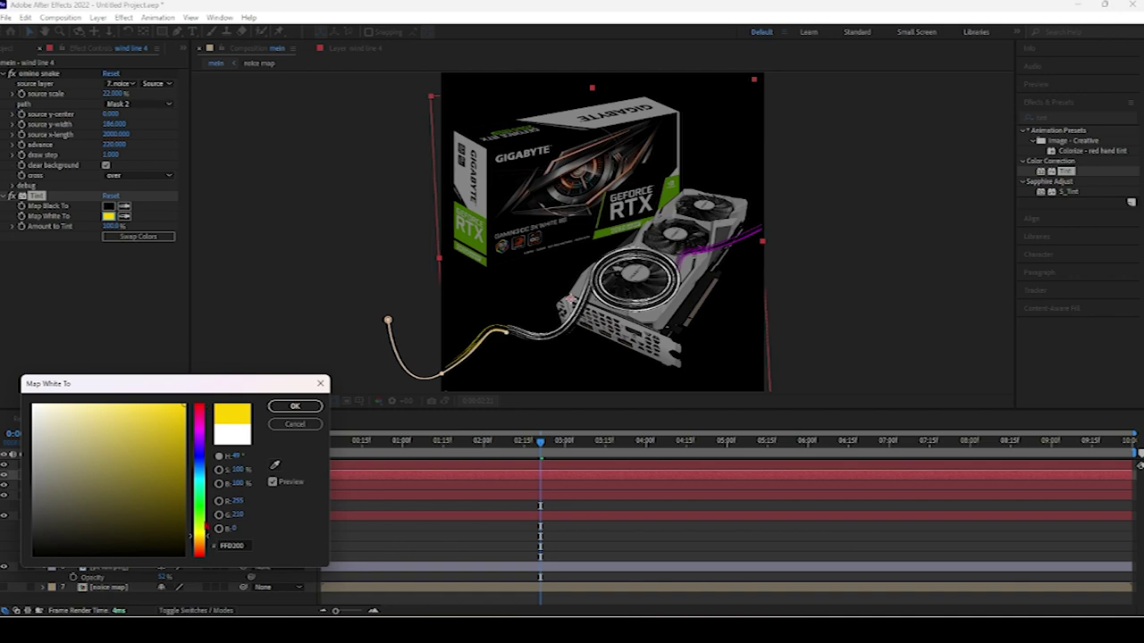
{"action": "left_click_drag", "start_coordinate": [199, 537], "coordinate": [199, 547]}
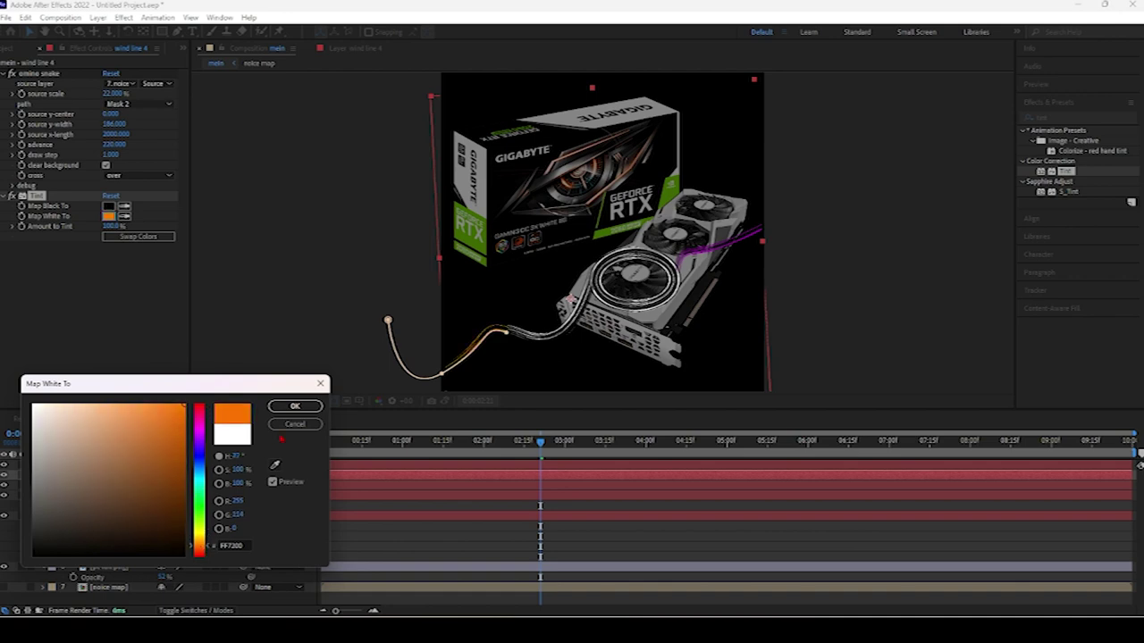
{"action": "left_click", "coordinate": [234, 545]}
{"action": "left_click", "coordinate": [295, 406]}
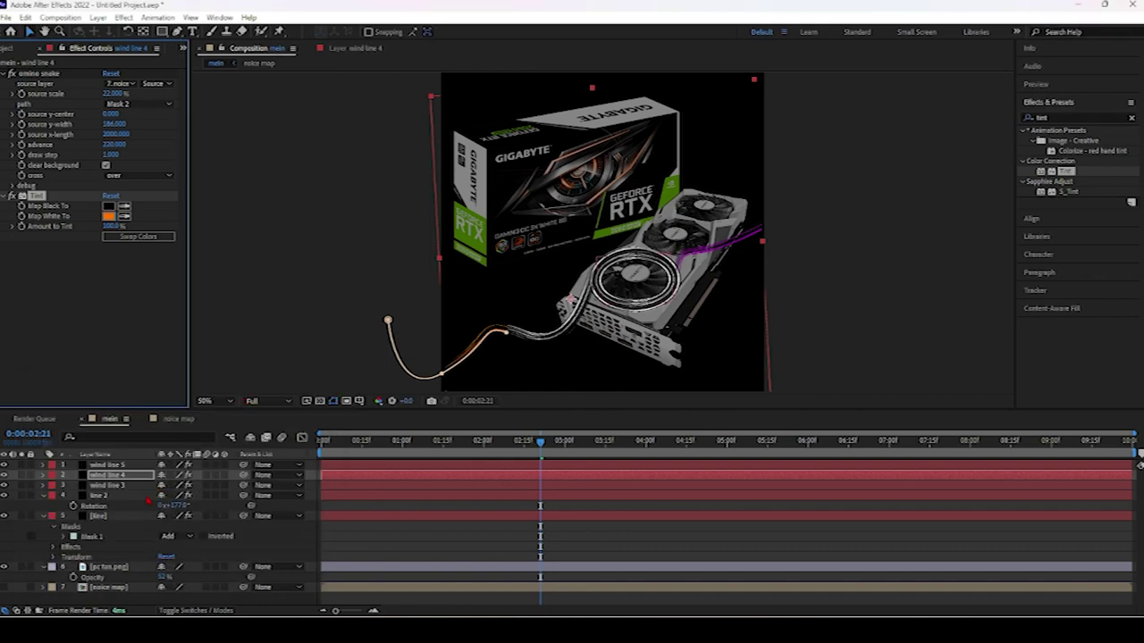
{"action": "left_click", "coordinate": [131, 488]}
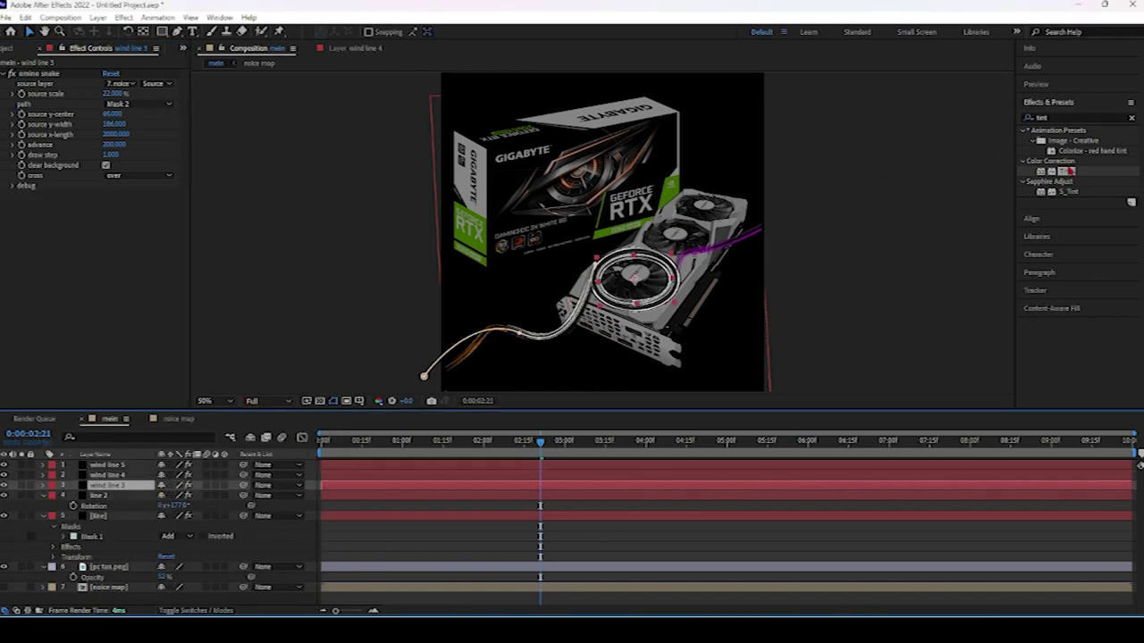
- Apply a Tint to wind line 3 mapping white to orange FF7200
{"action": "left_click_drag", "start_coordinate": [1070, 170], "coordinate": [105, 487]}
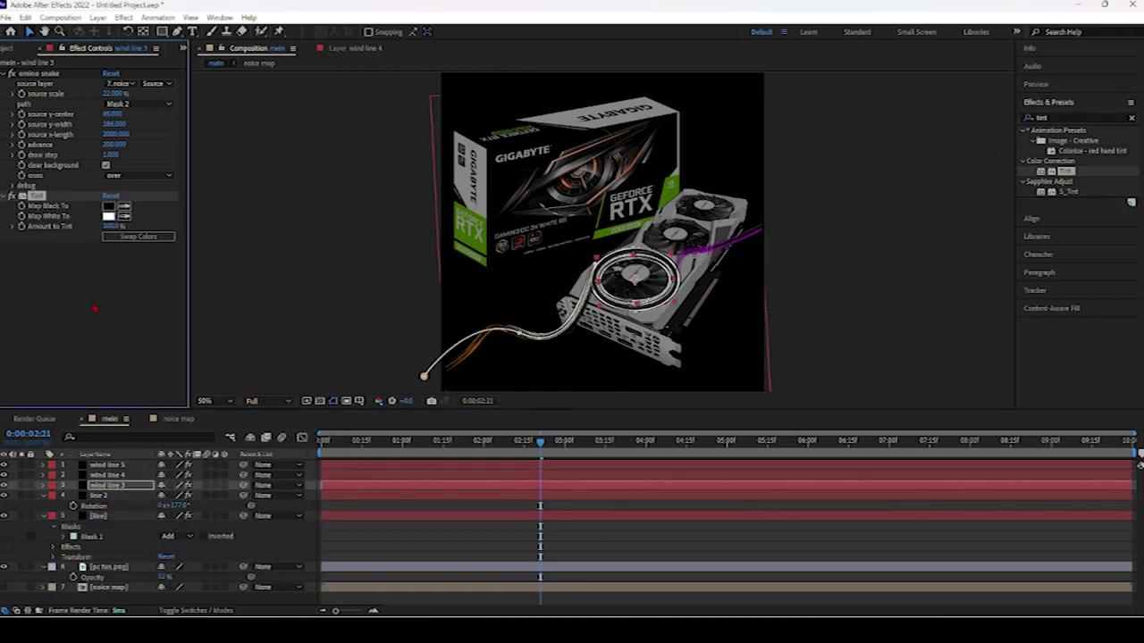
{"action": "left_click", "coordinate": [108, 216]}
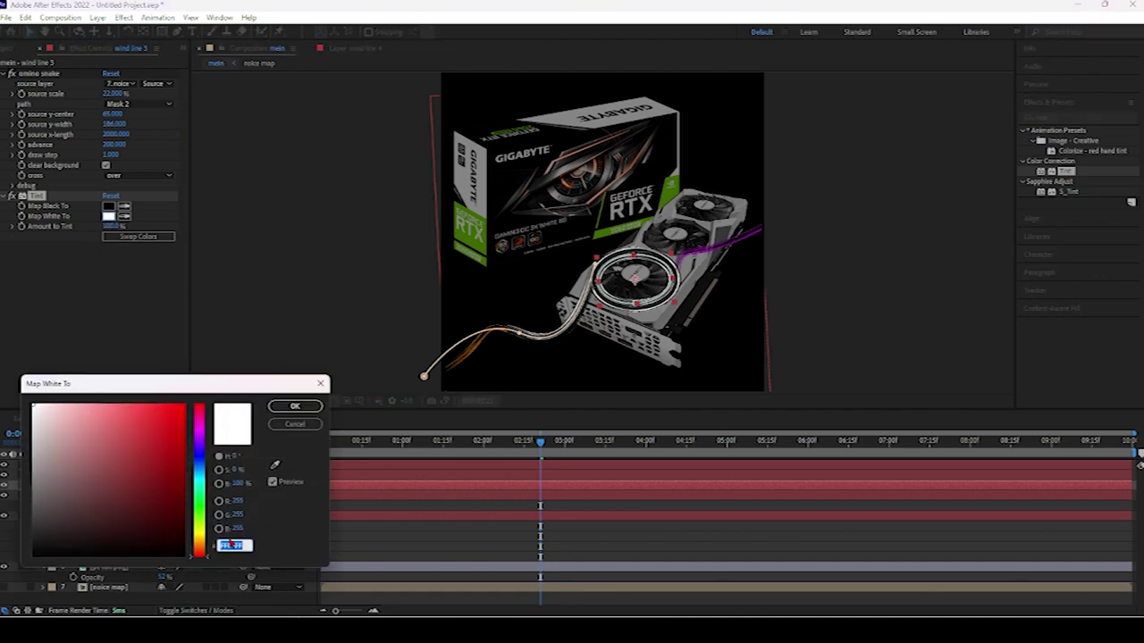
{"action": "type", "text": "FF7200"}
{"action": "key", "text": "Return"}
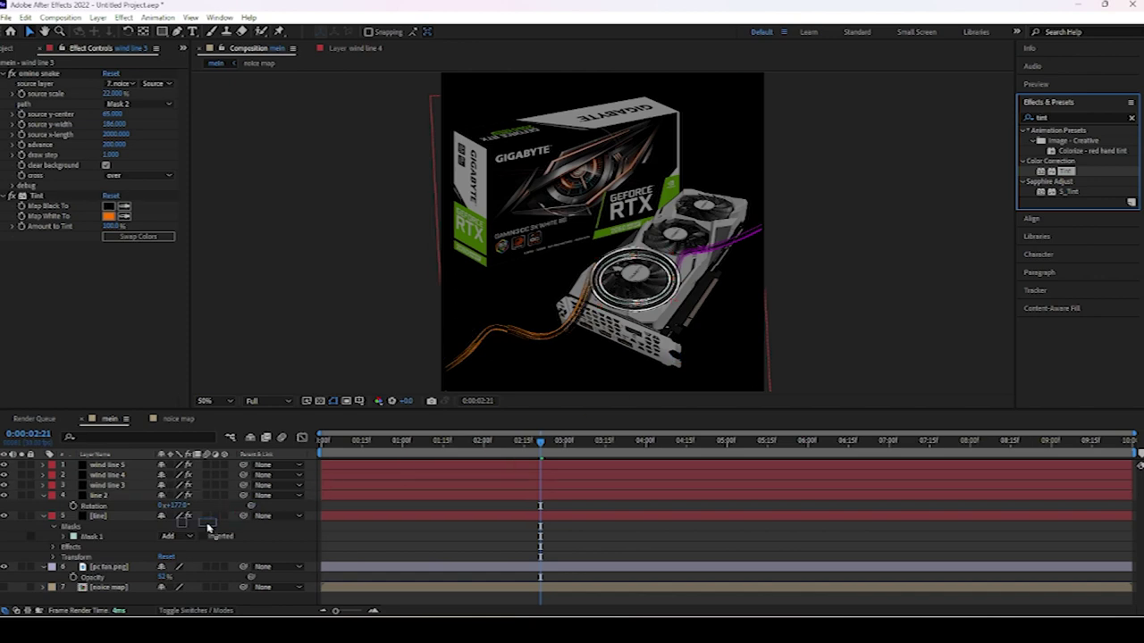
- Apply a Tint to line 2 mapping white to green 00FF9C
{"action": "left_click_drag", "start_coordinate": [1068, 178], "coordinate": [111, 499]}
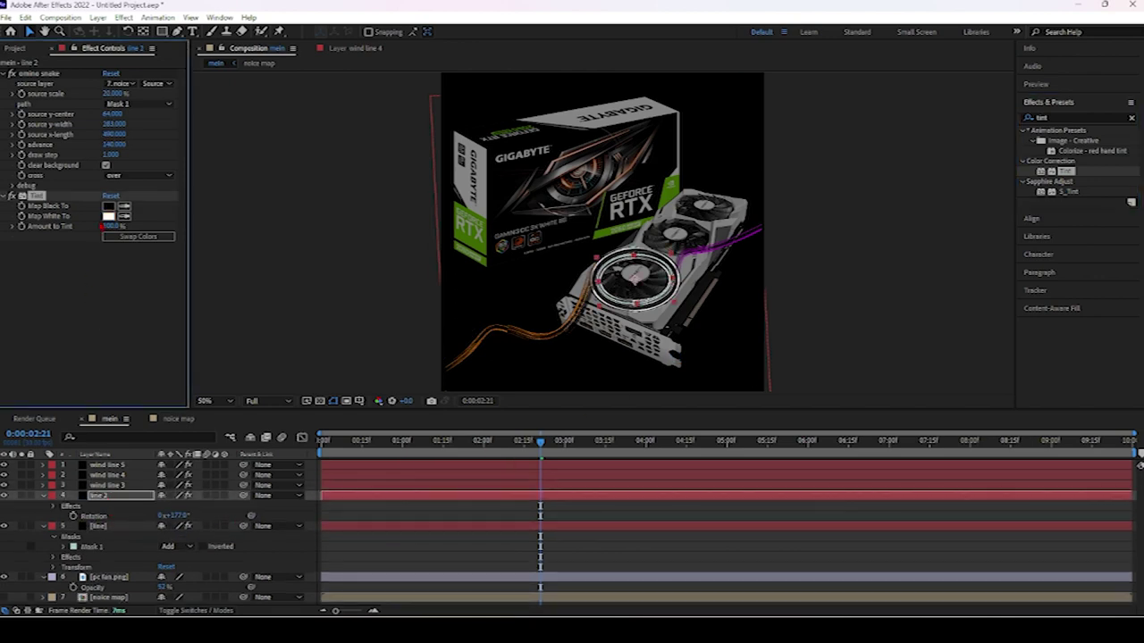
{"action": "left_click", "coordinate": [108, 216]}
{"action": "type", "text": "00FF9C"}
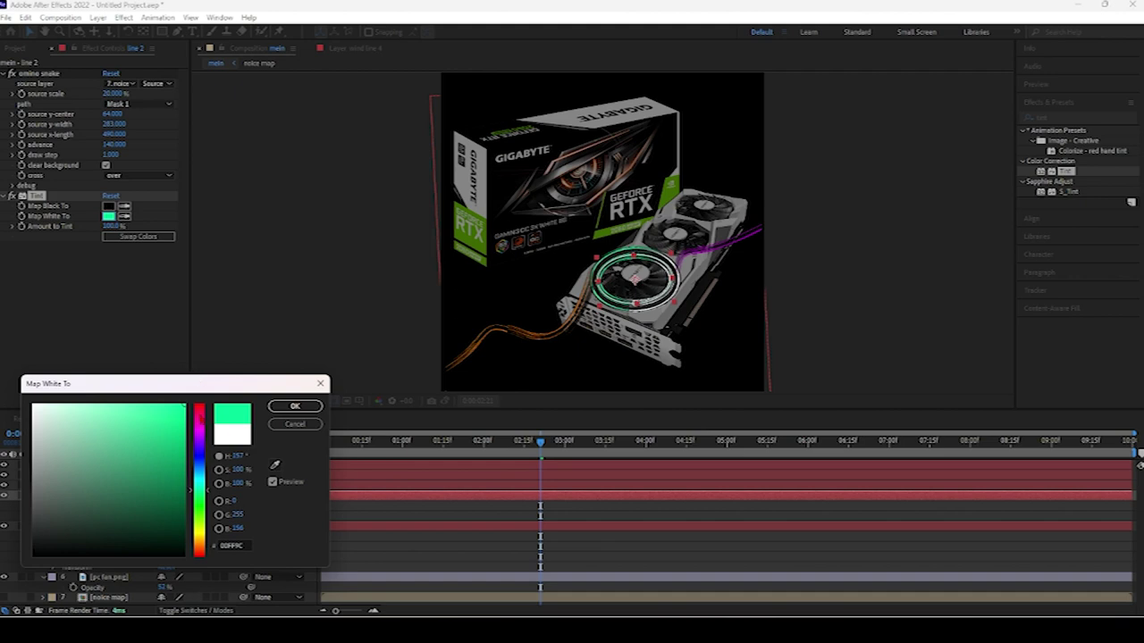
{"action": "left_click", "coordinate": [284, 412]}
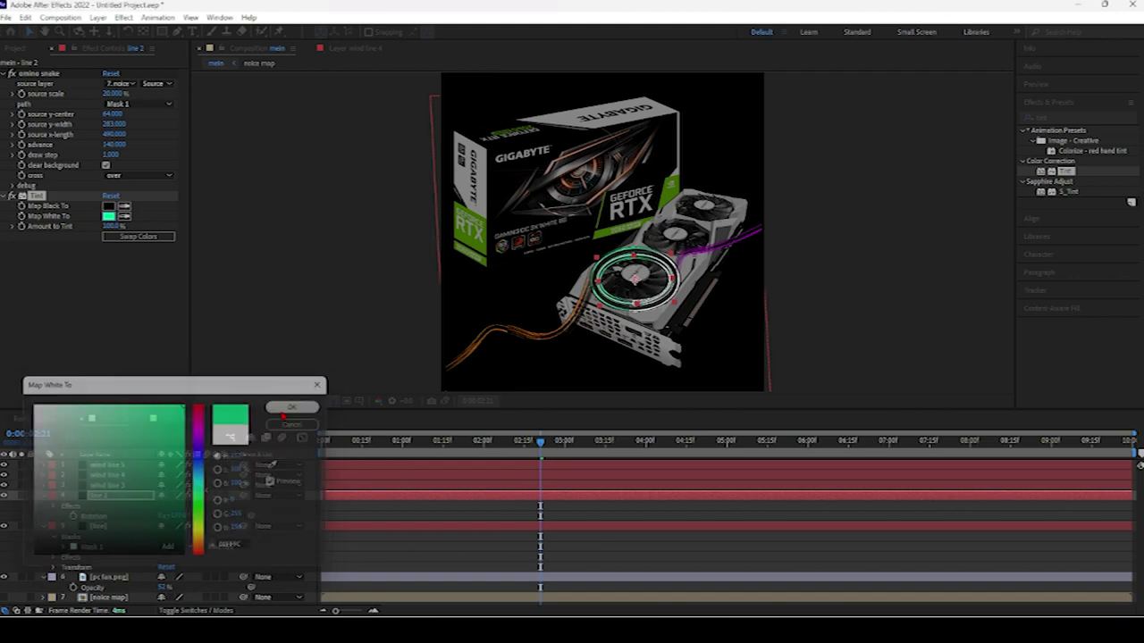
{"action": "left_click", "coordinate": [111, 527]}
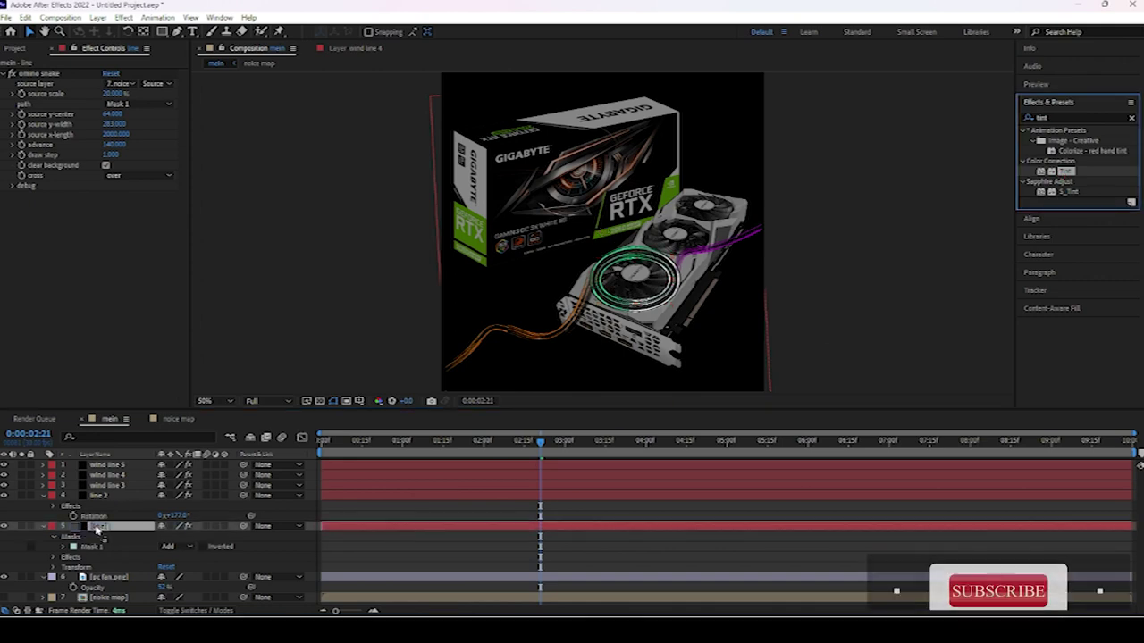
- Tint the line layer bright green (24FF00), then preview the coloured wind lines from the start
{"action": "left_click_drag", "start_coordinate": [1062, 172], "coordinate": [141, 342]}
{"action": "left_click", "coordinate": [108, 216]}
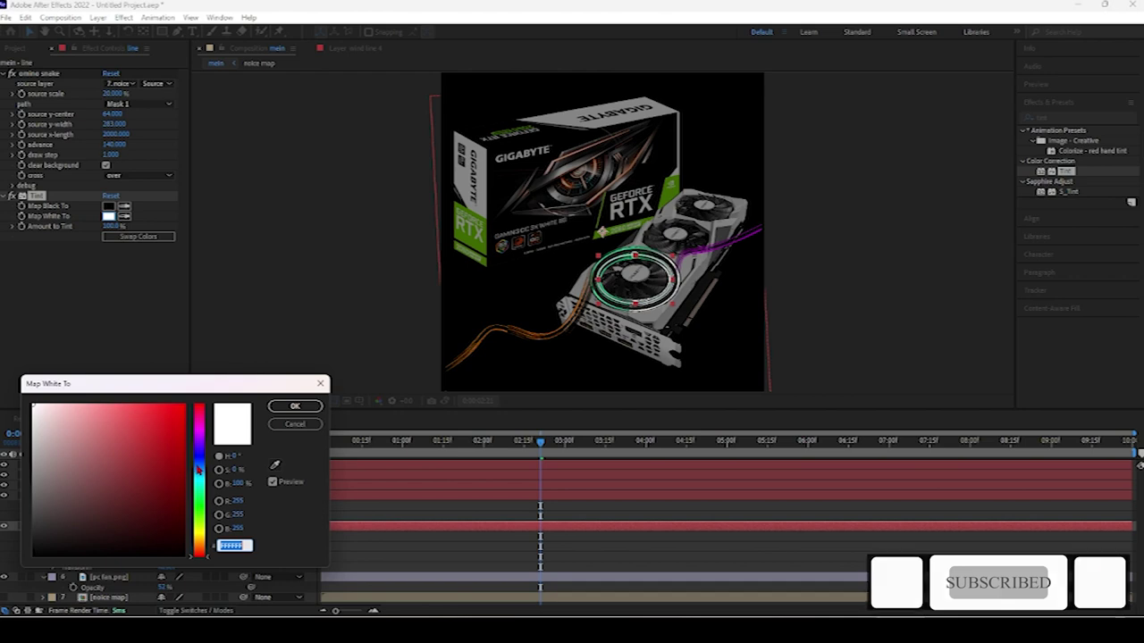
{"action": "left_click_drag", "start_coordinate": [199, 474], "coordinate": [204, 513]}
{"action": "left_click_drag", "start_coordinate": [160, 479], "coordinate": [212, 395]}
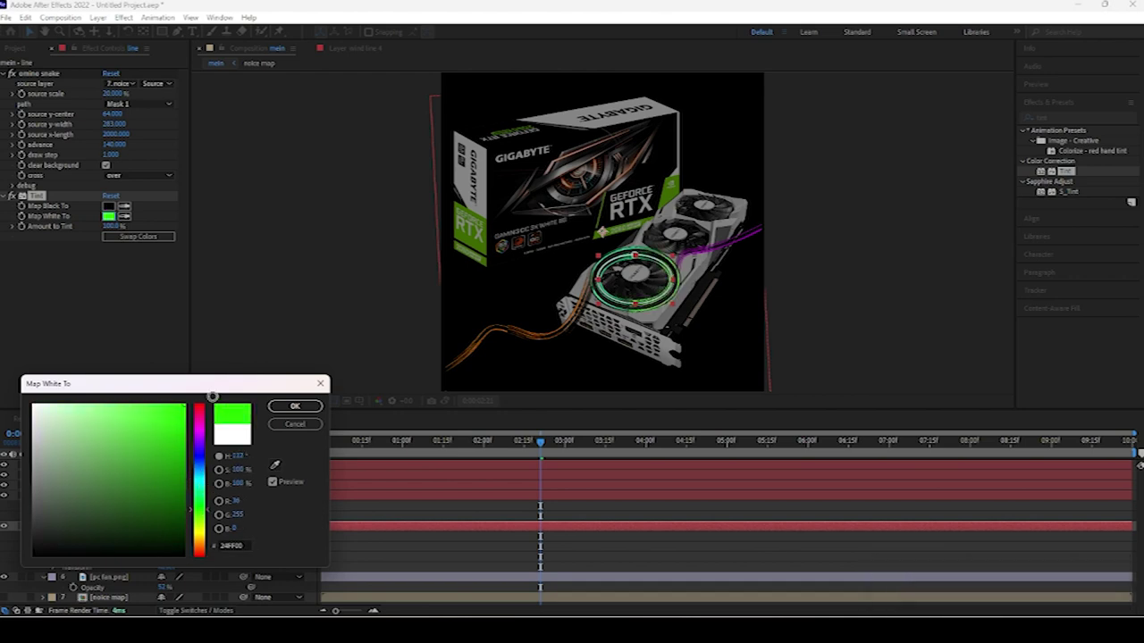
{"action": "left_click", "coordinate": [295, 405]}
{"action": "key", "text": "Home"}
{"action": "key", "text": "space"}
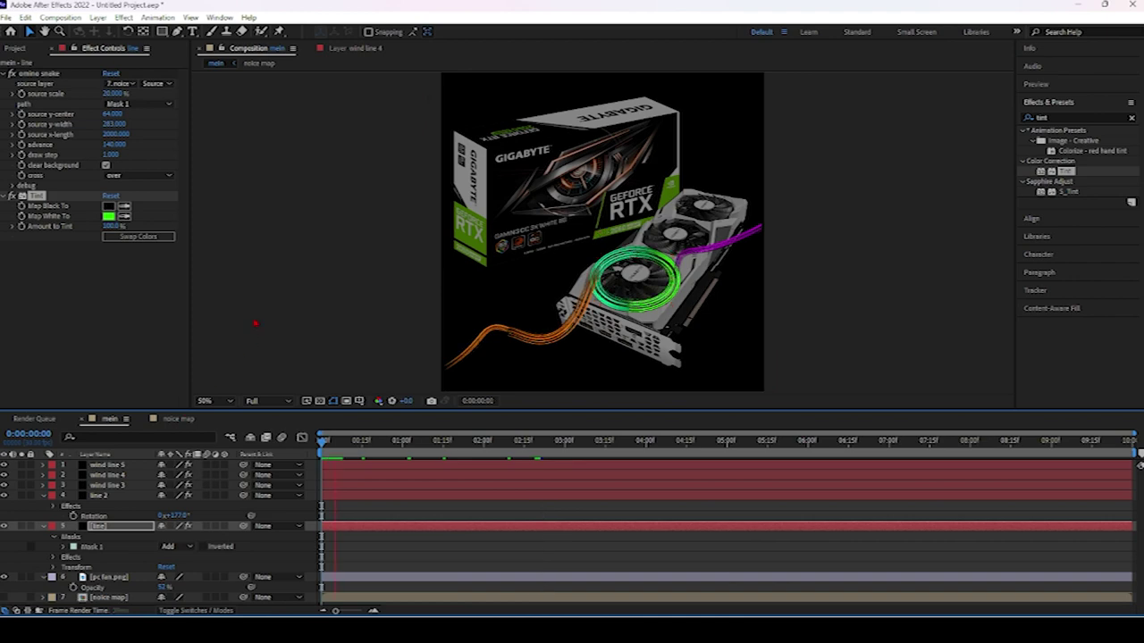